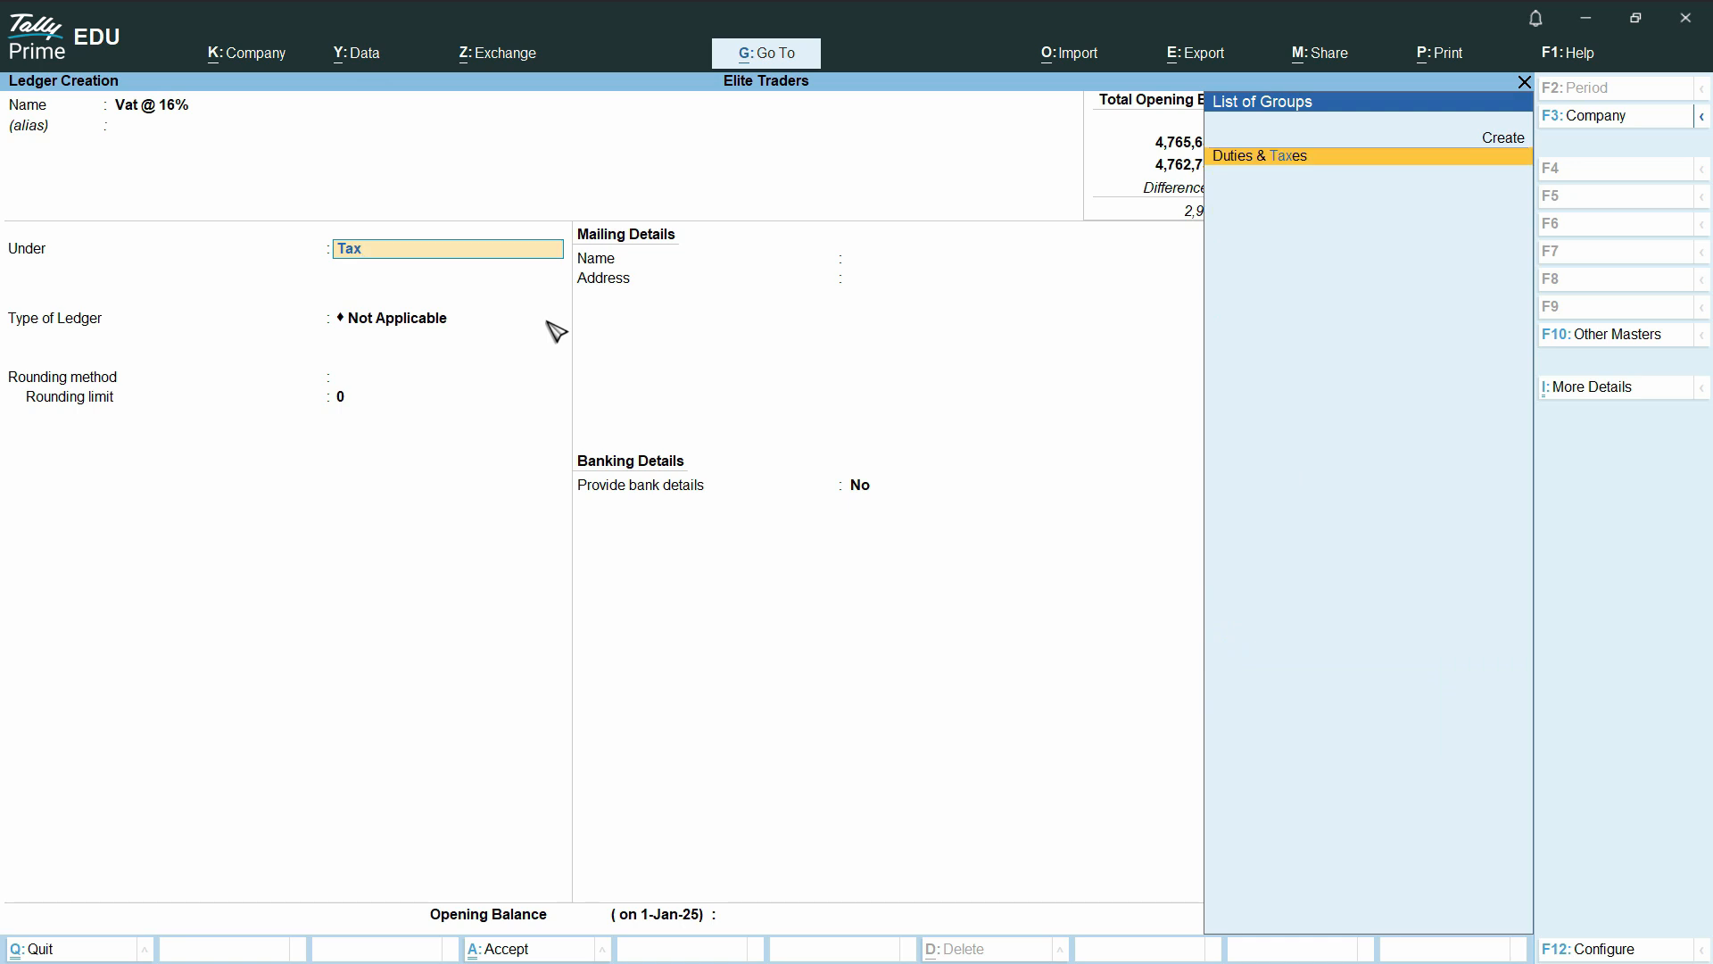
Place the Vat @ 16% ledger under Duties & Taxes with Others as the type of duty/tax
key("Return")
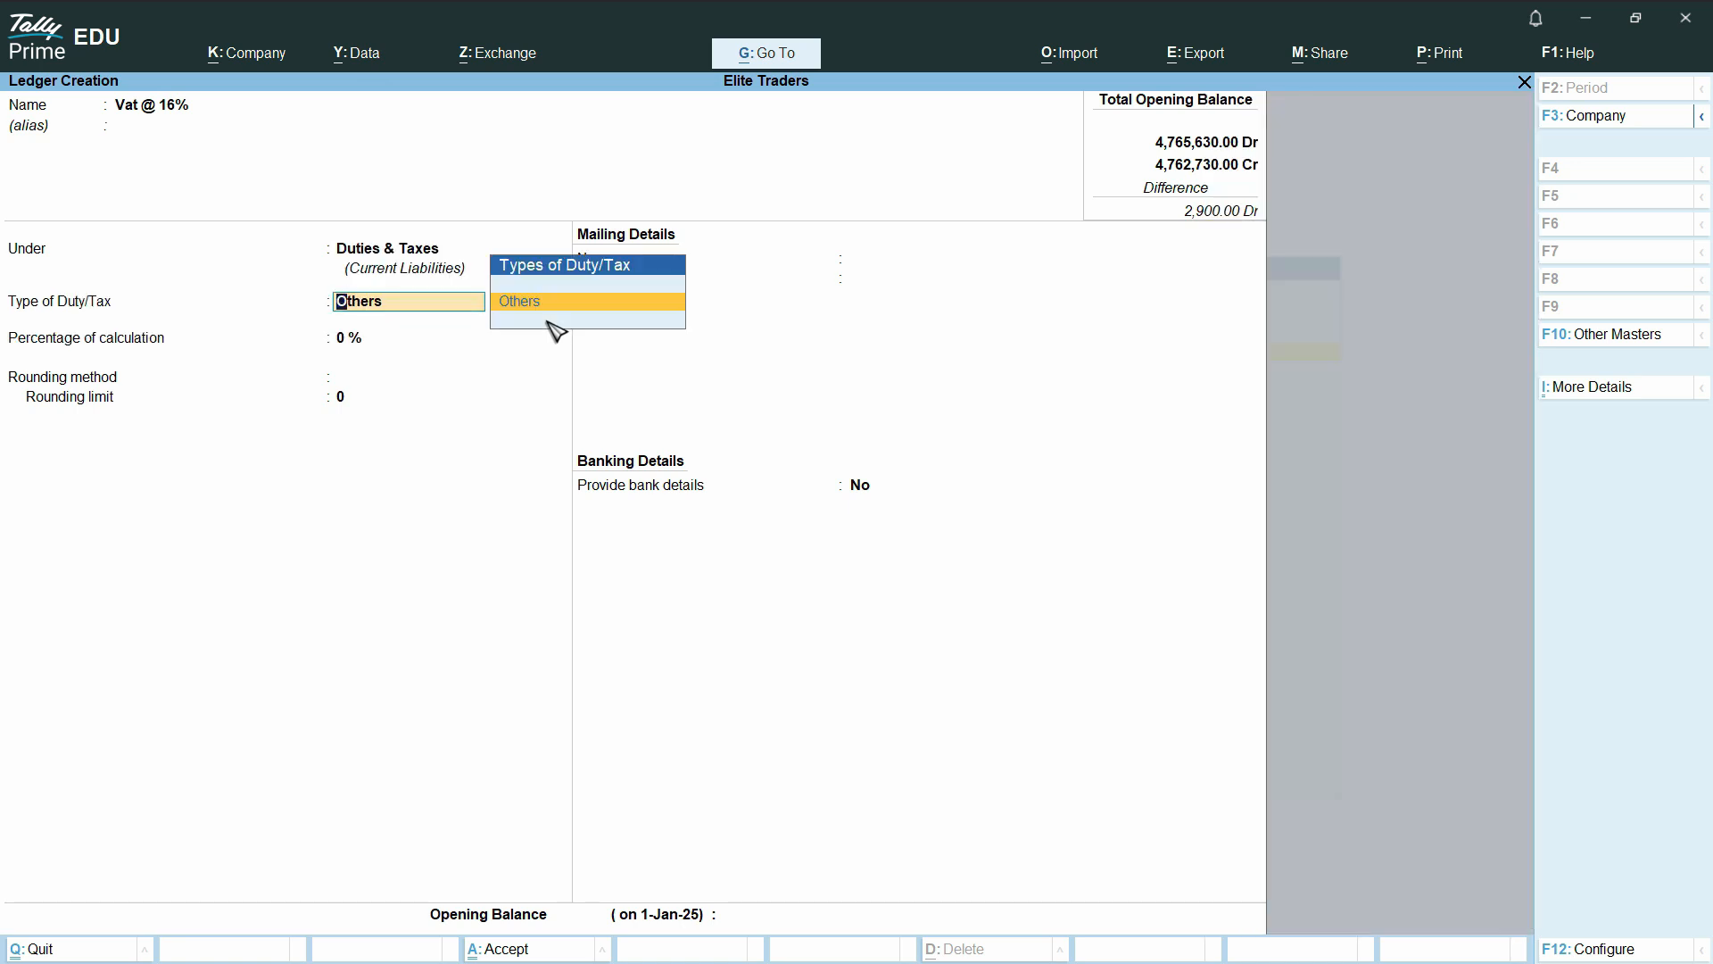
key("Return")
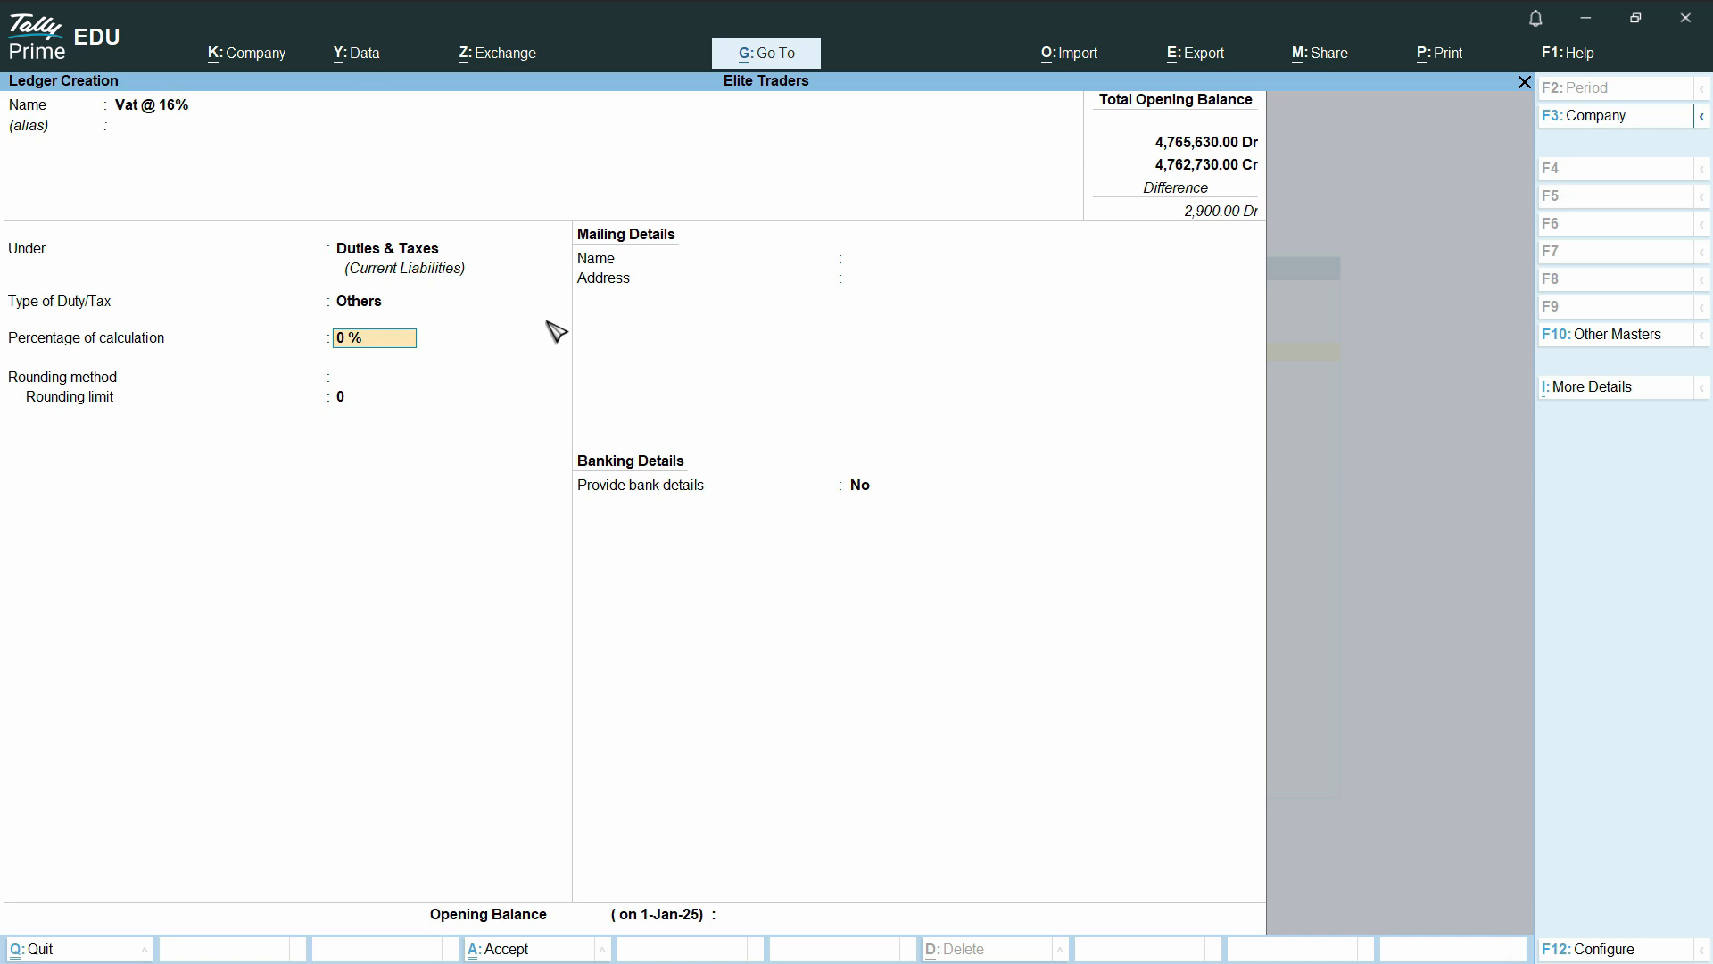
Try a 16% percentage of calculation with Tax based on Item Rate as the calculation method
type("1")
key("Return")
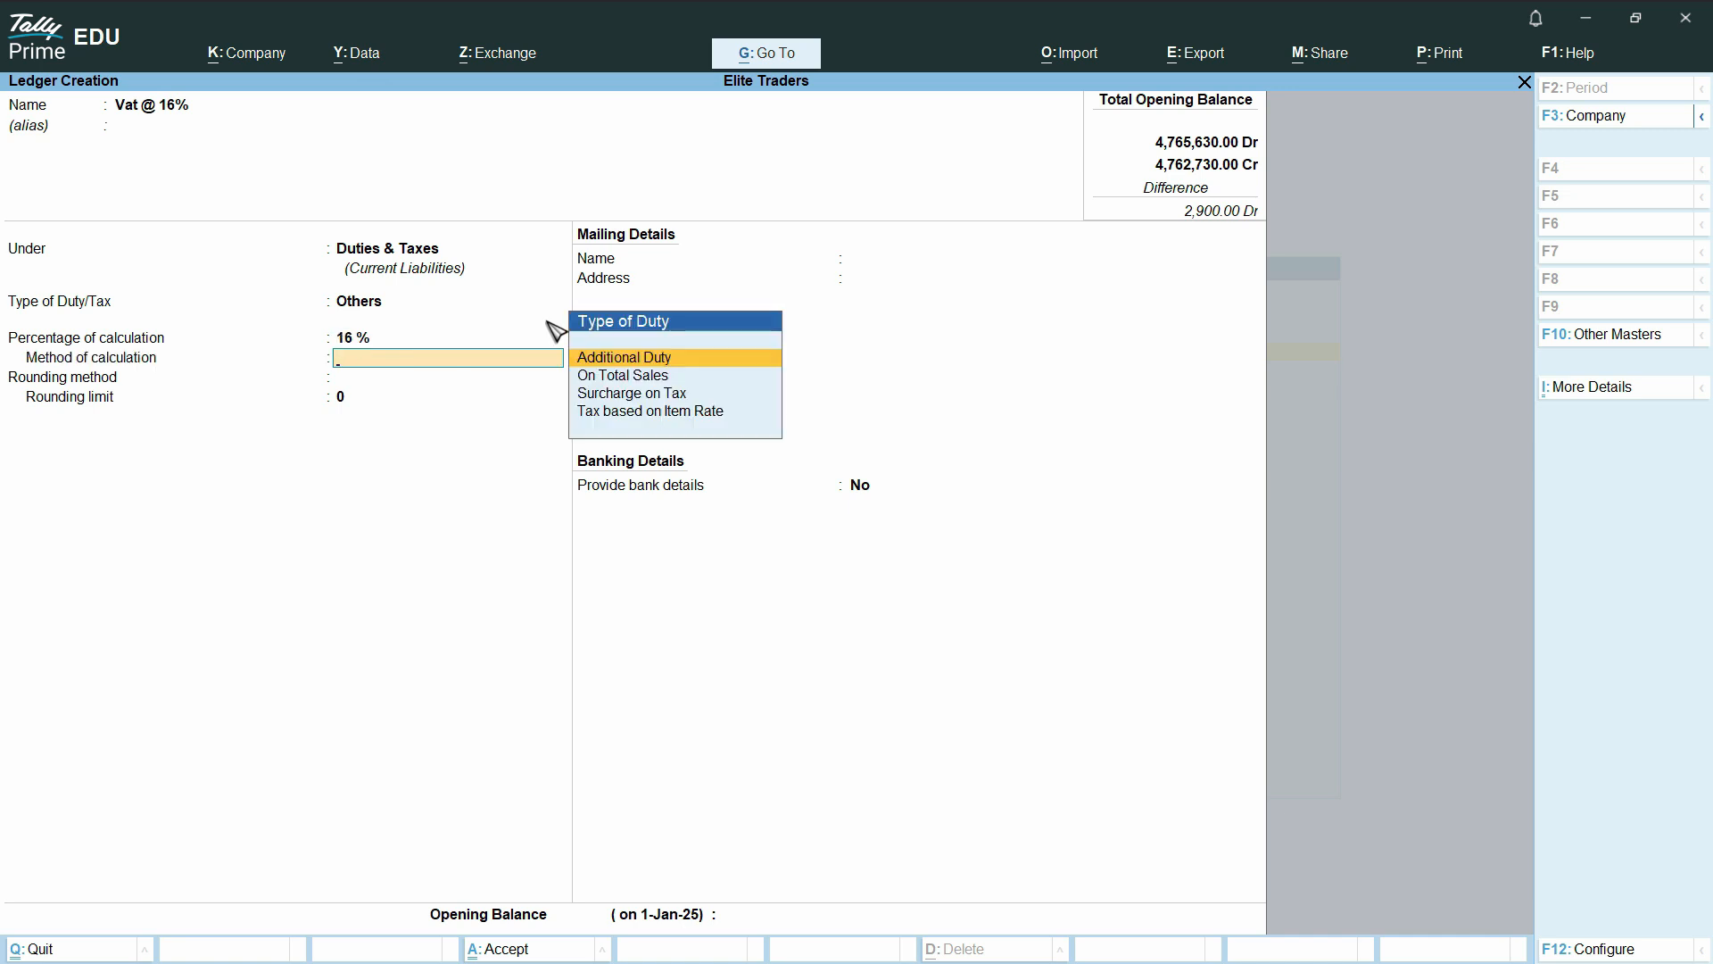
key("Down")
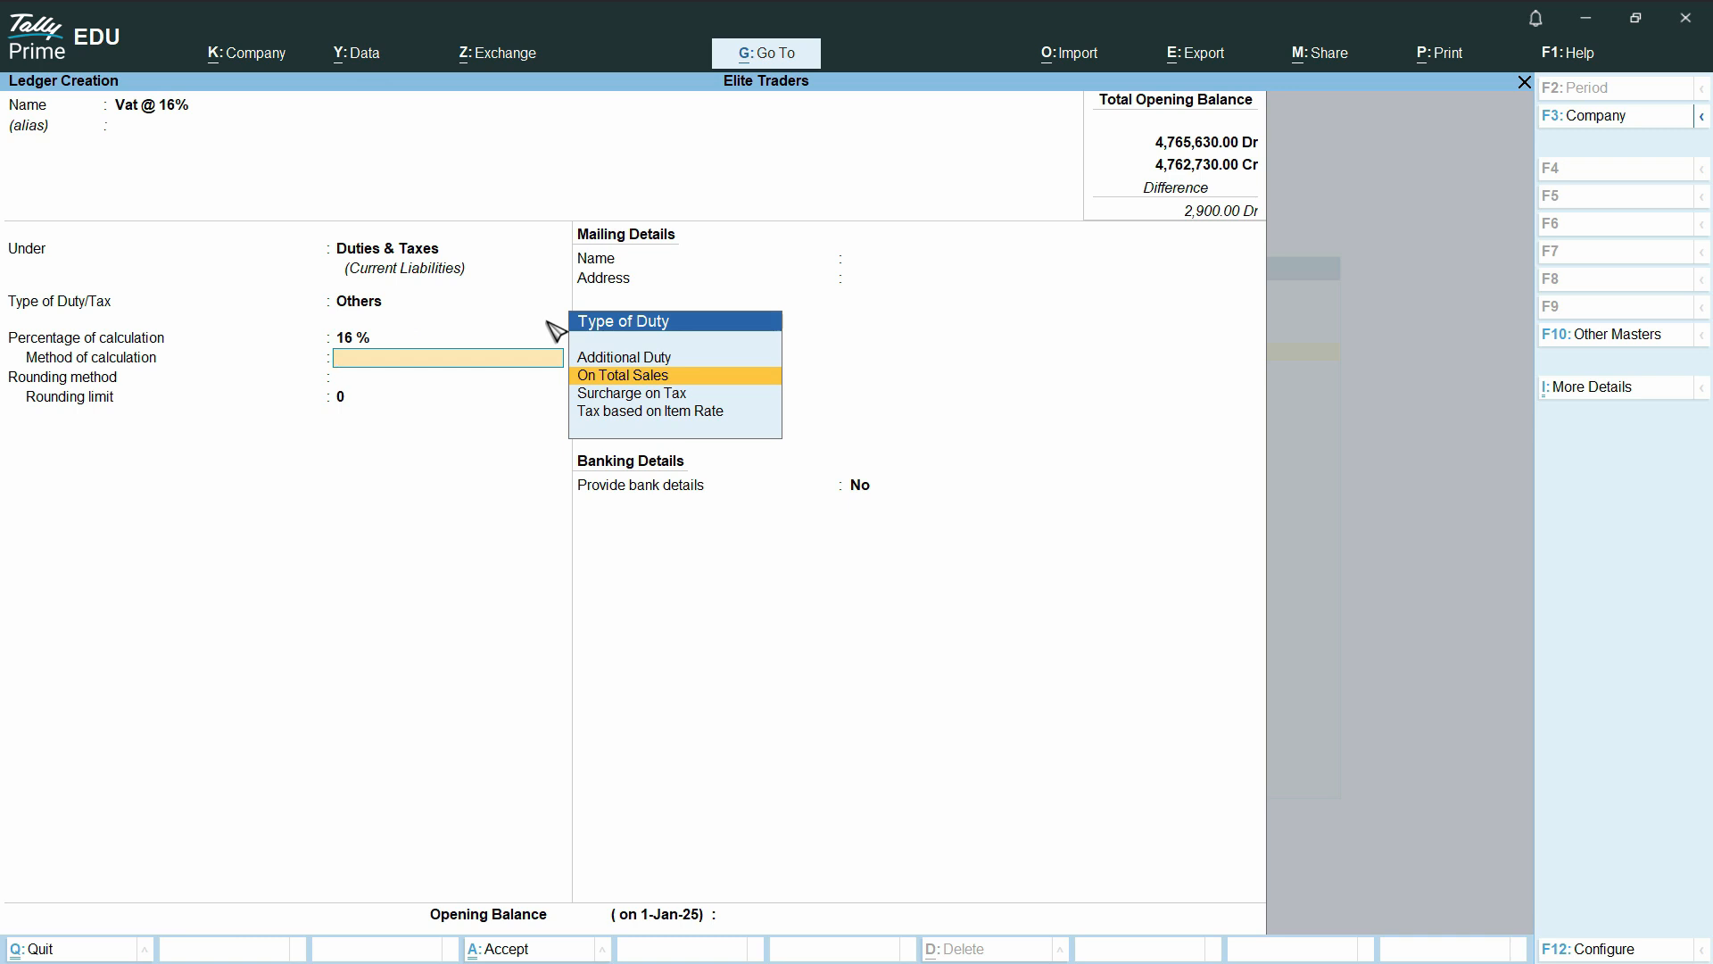
key("Down")
key("Down")
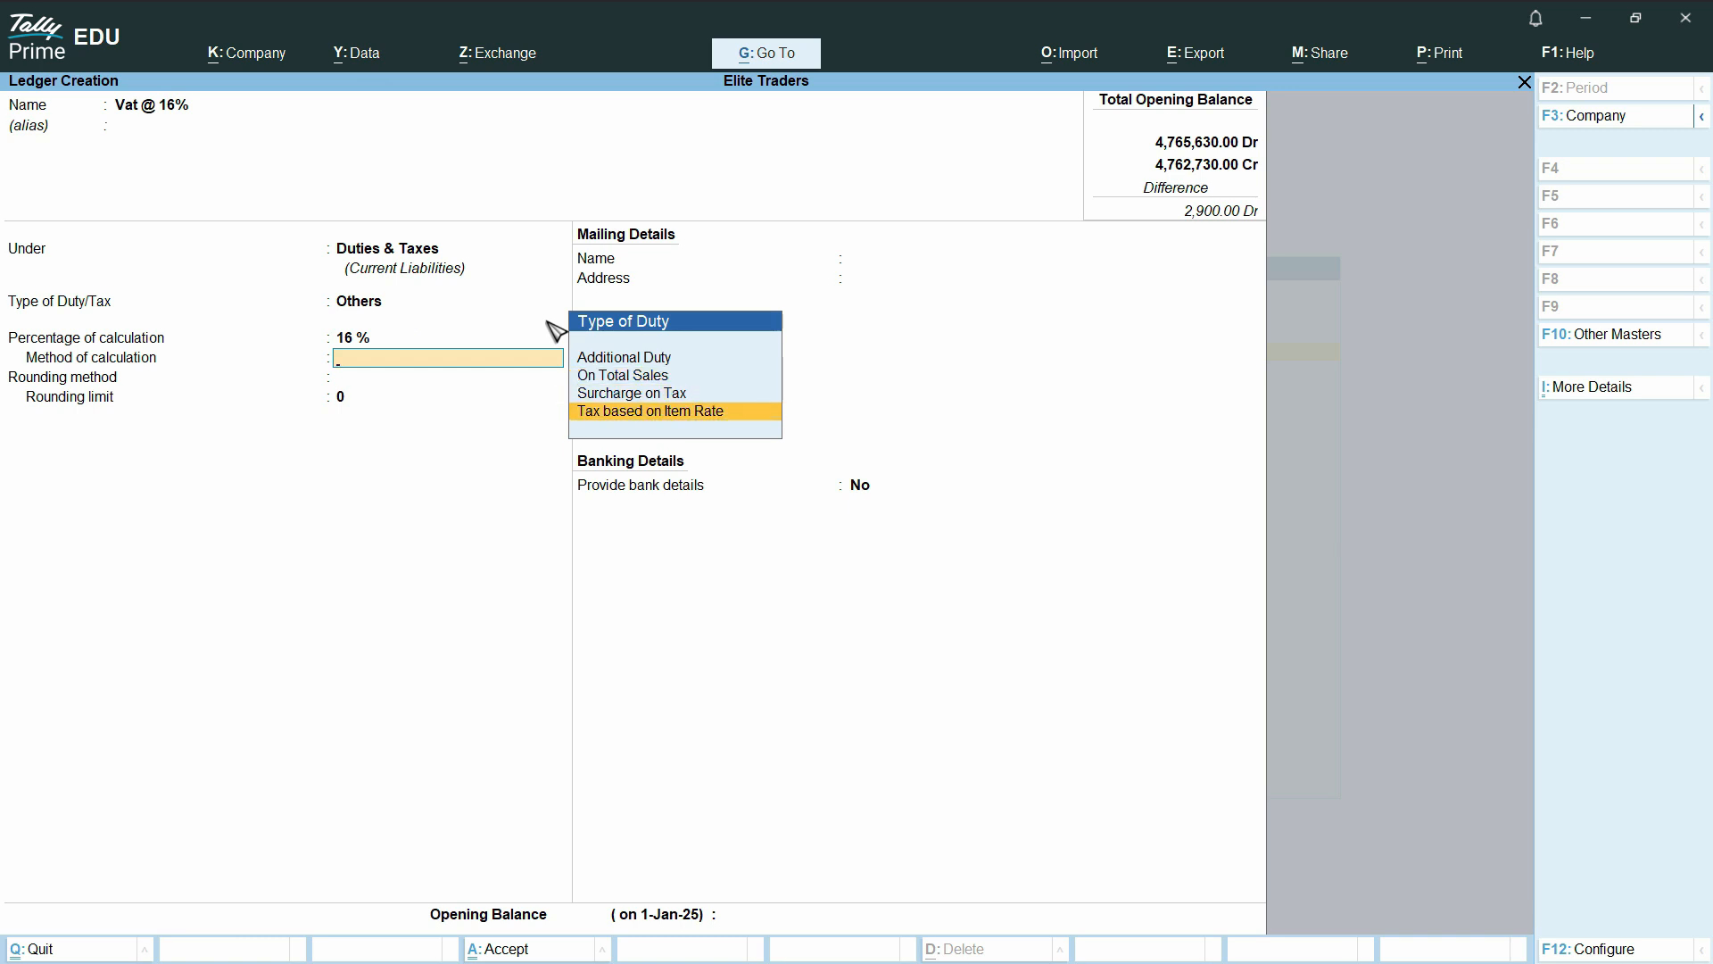
key("Return")
Set the percentage of calculation to 0% with Not Applicable as the rounding method, and save the ledger
key("BackSpace")
key("BackSpace")
type("0")
key("Return")
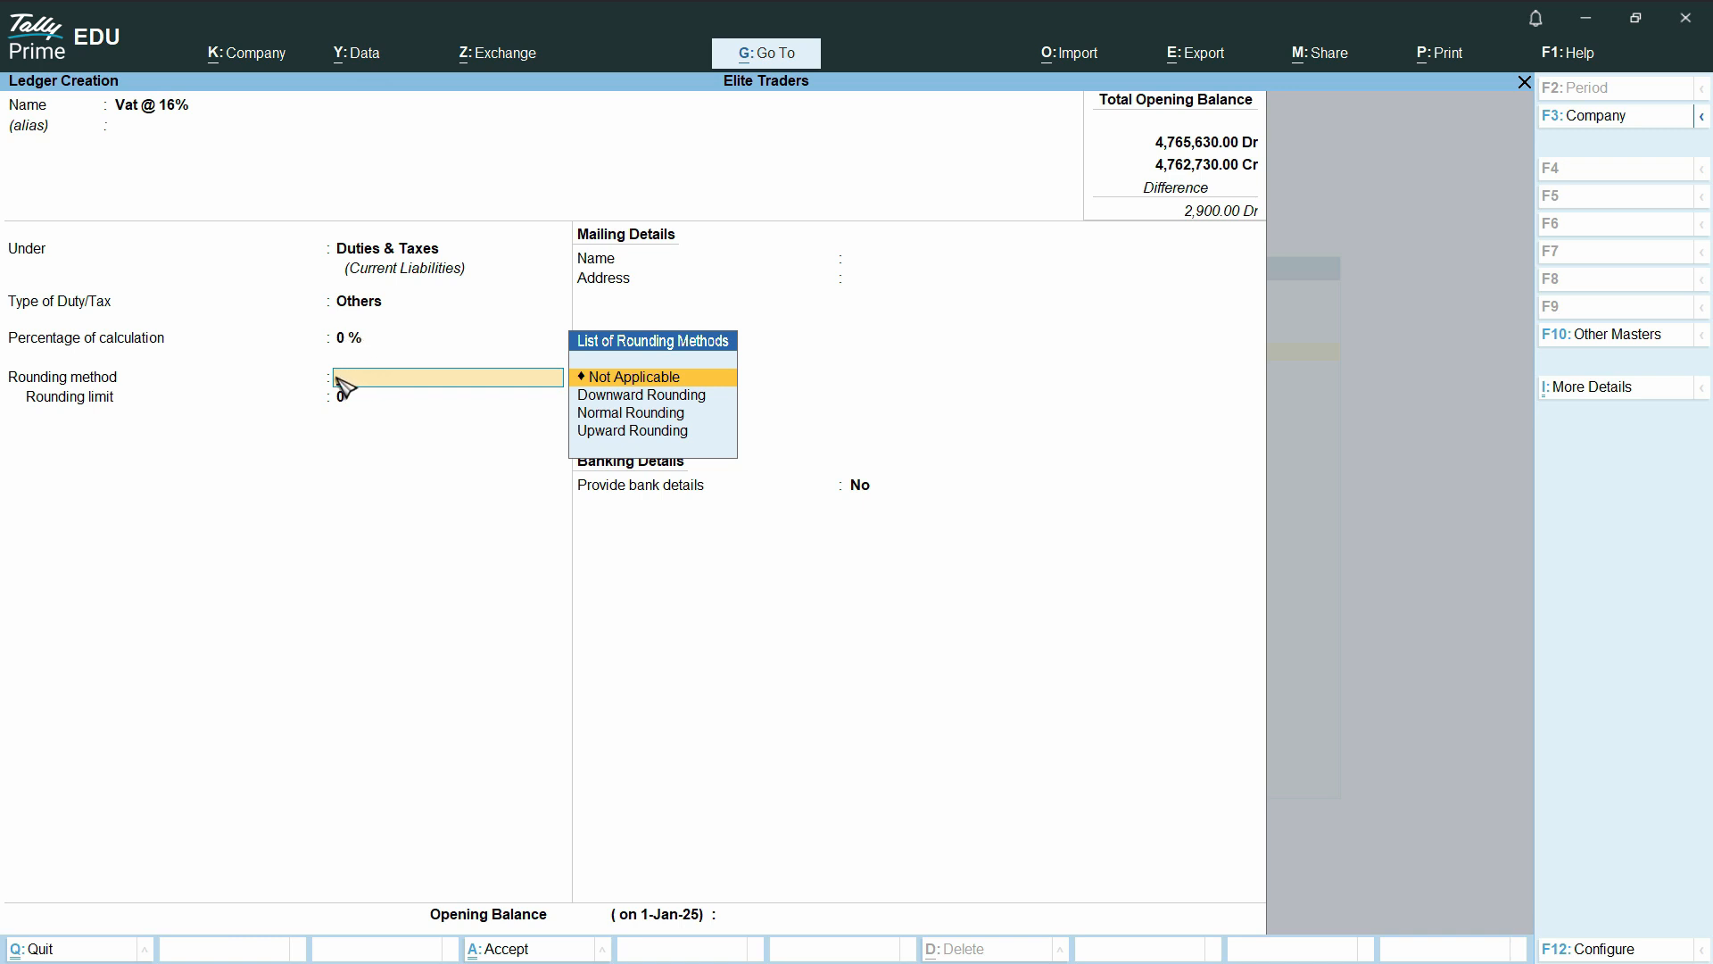
left_click(633, 387)
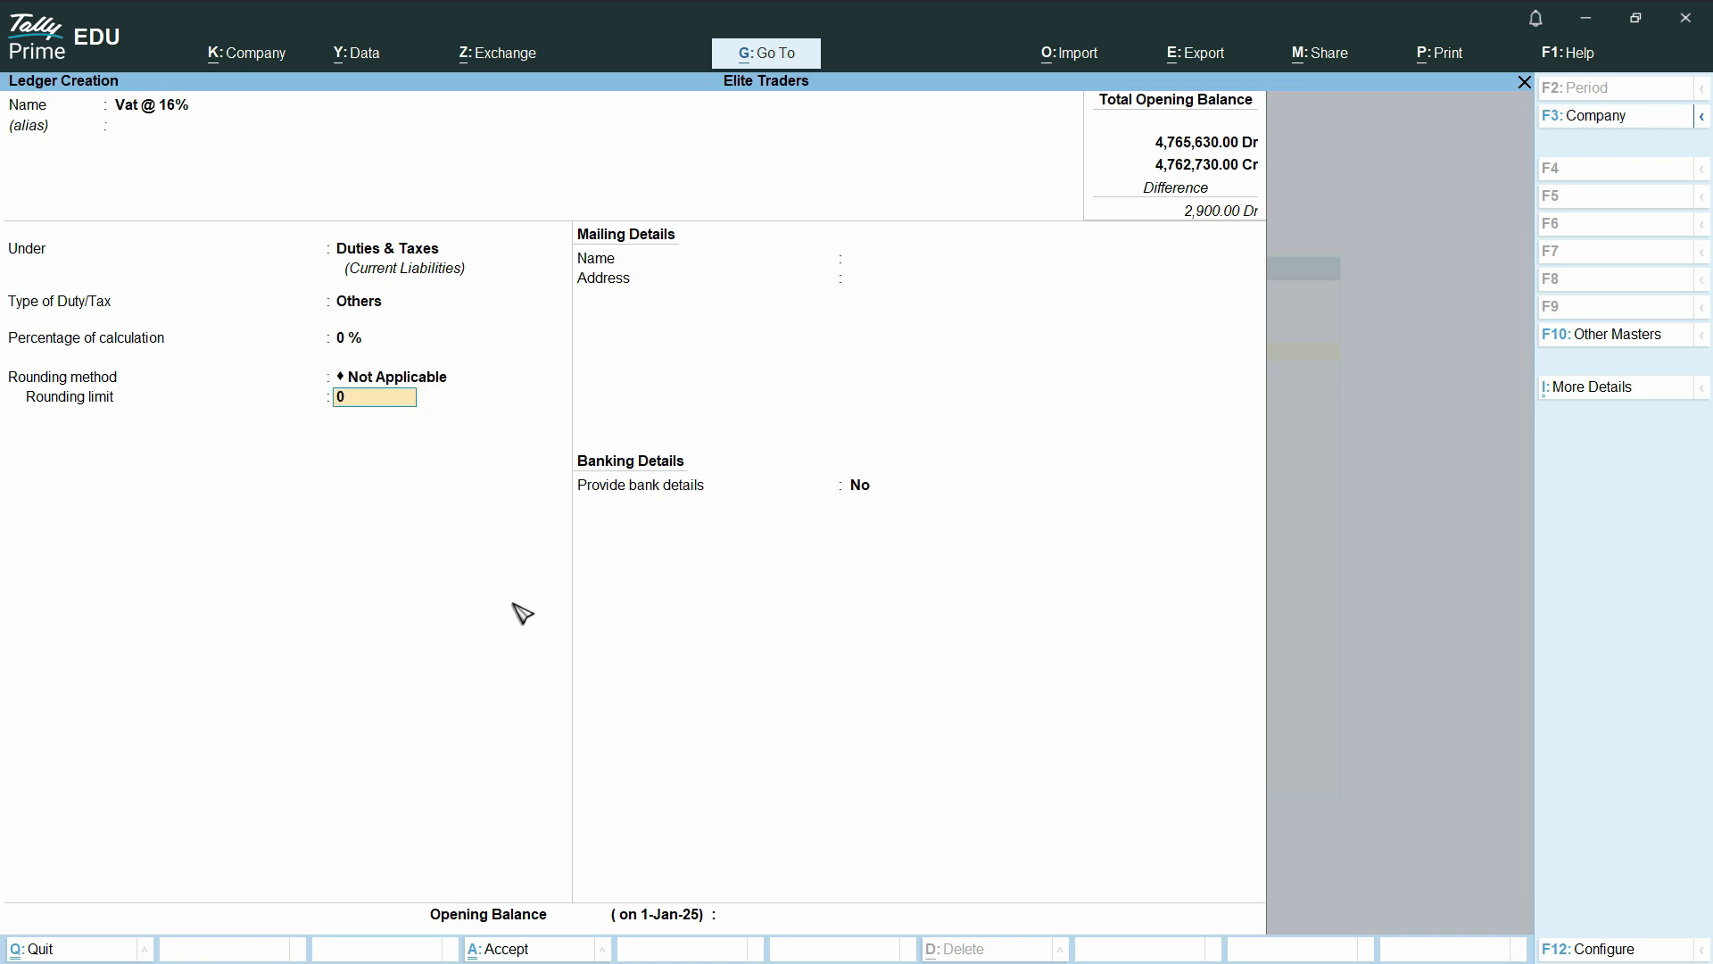
key("ctrl")
key("ctrl+a")
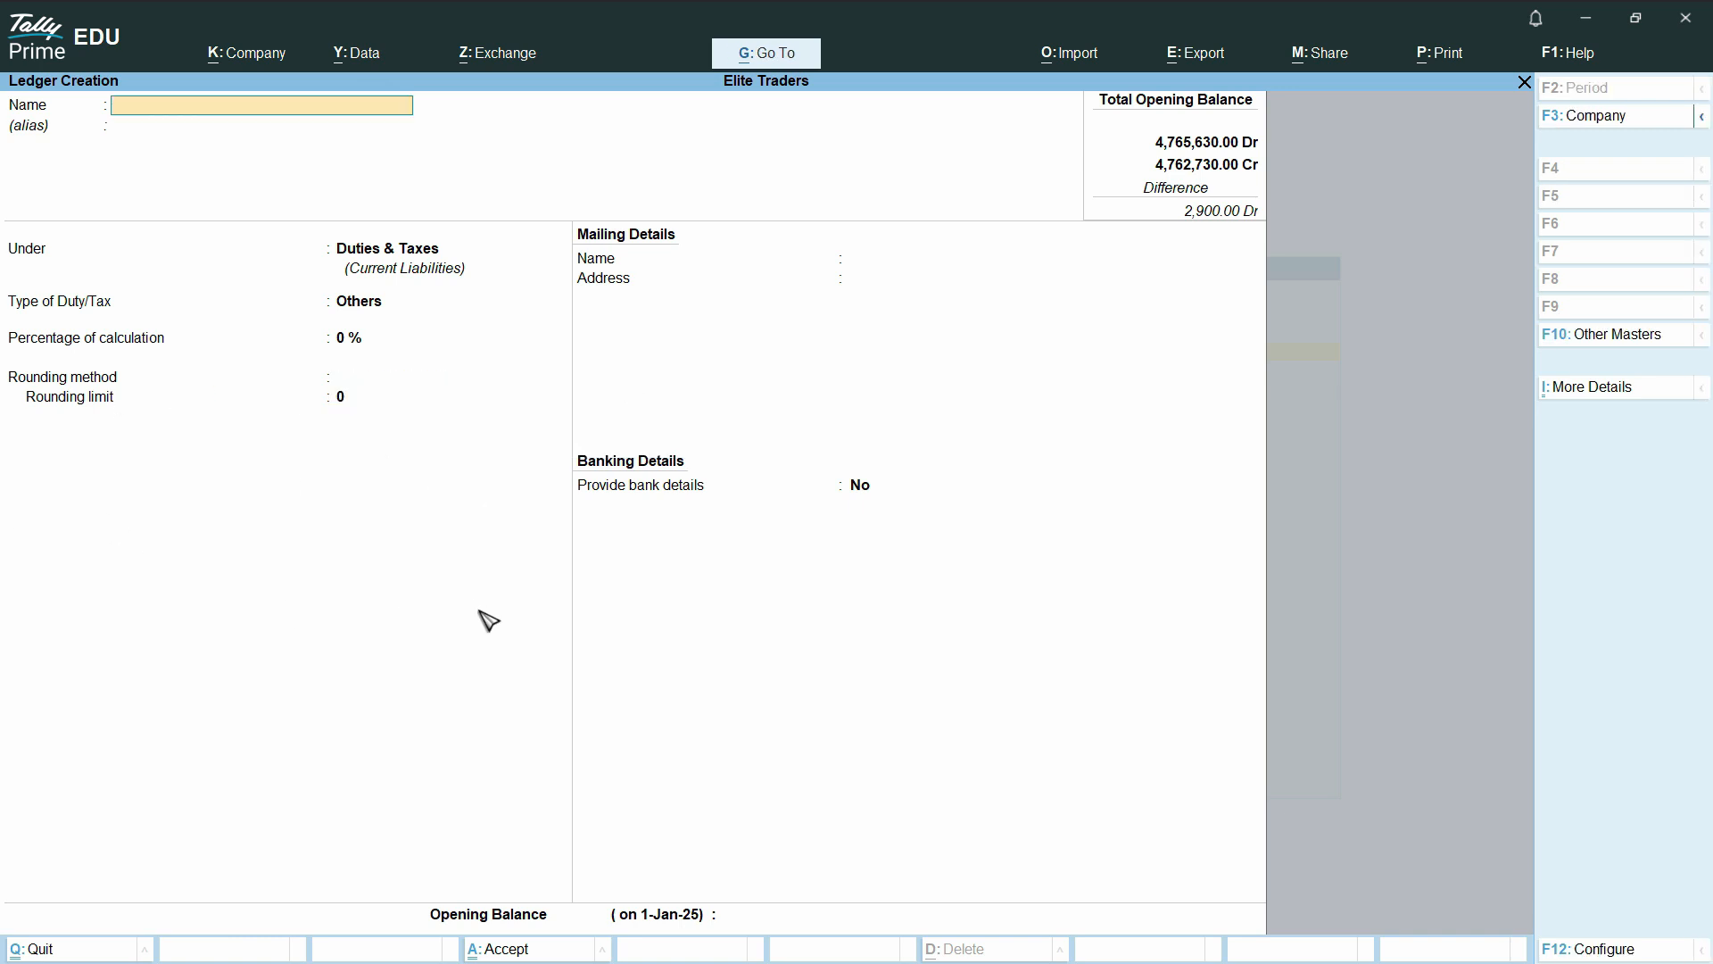
Leave master creation and open a new purchase voucher
key("Escape")
key("Return")
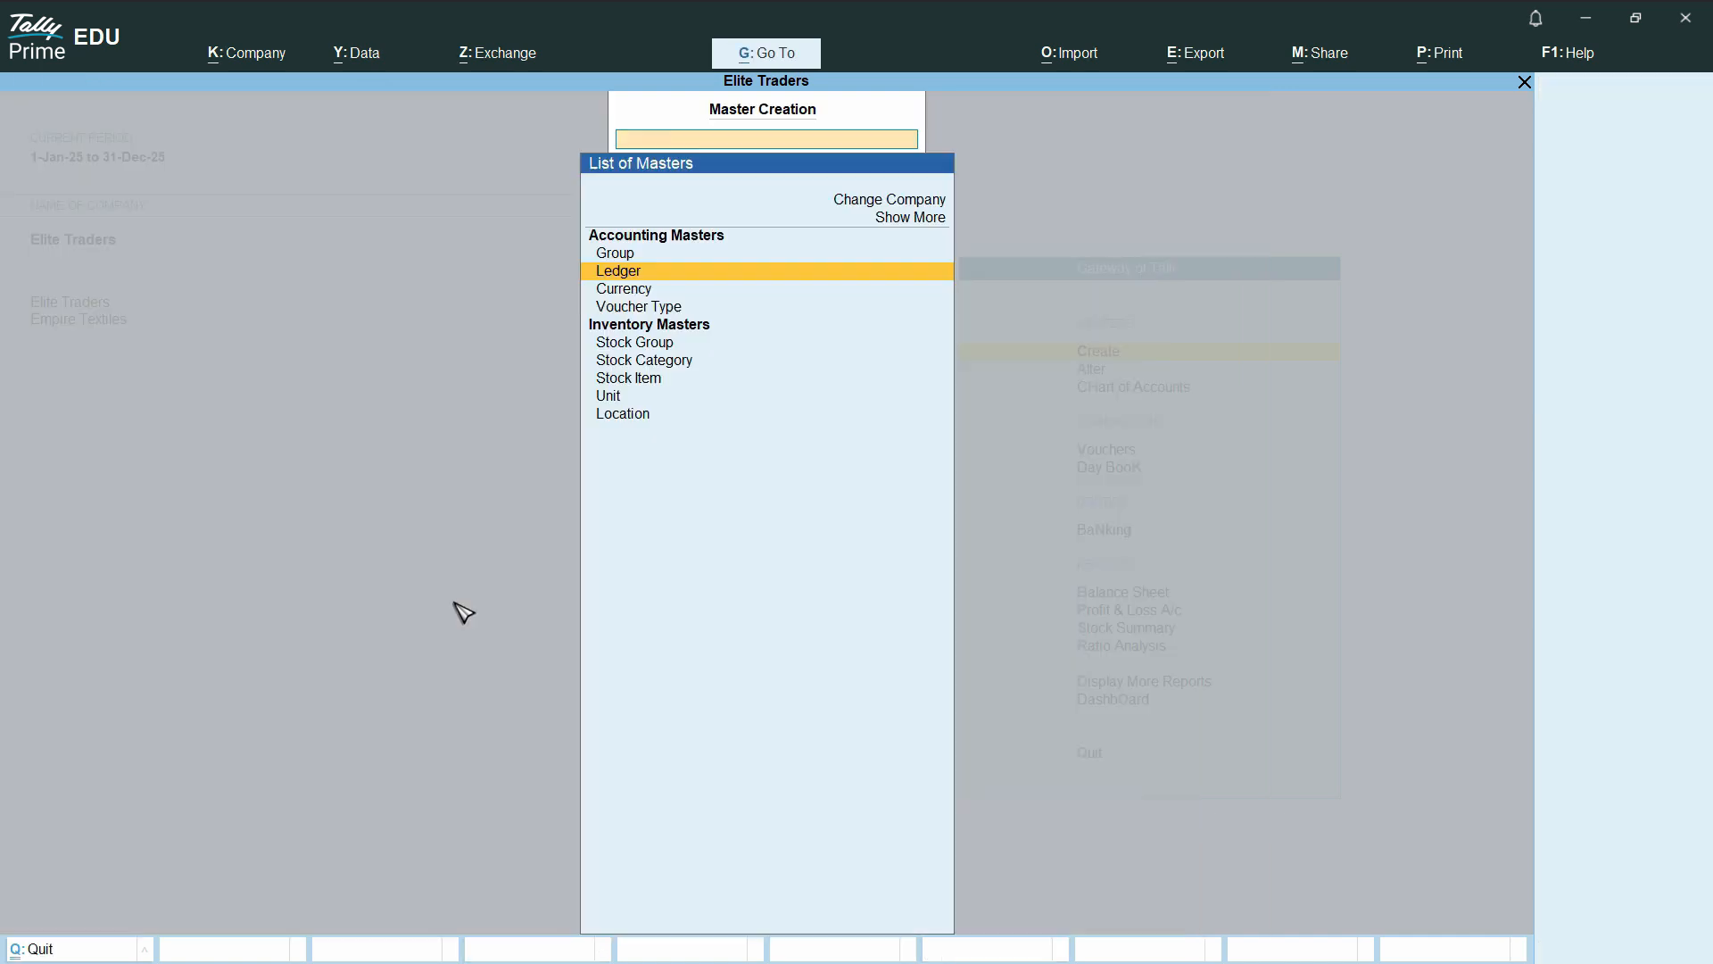
key("Escape")
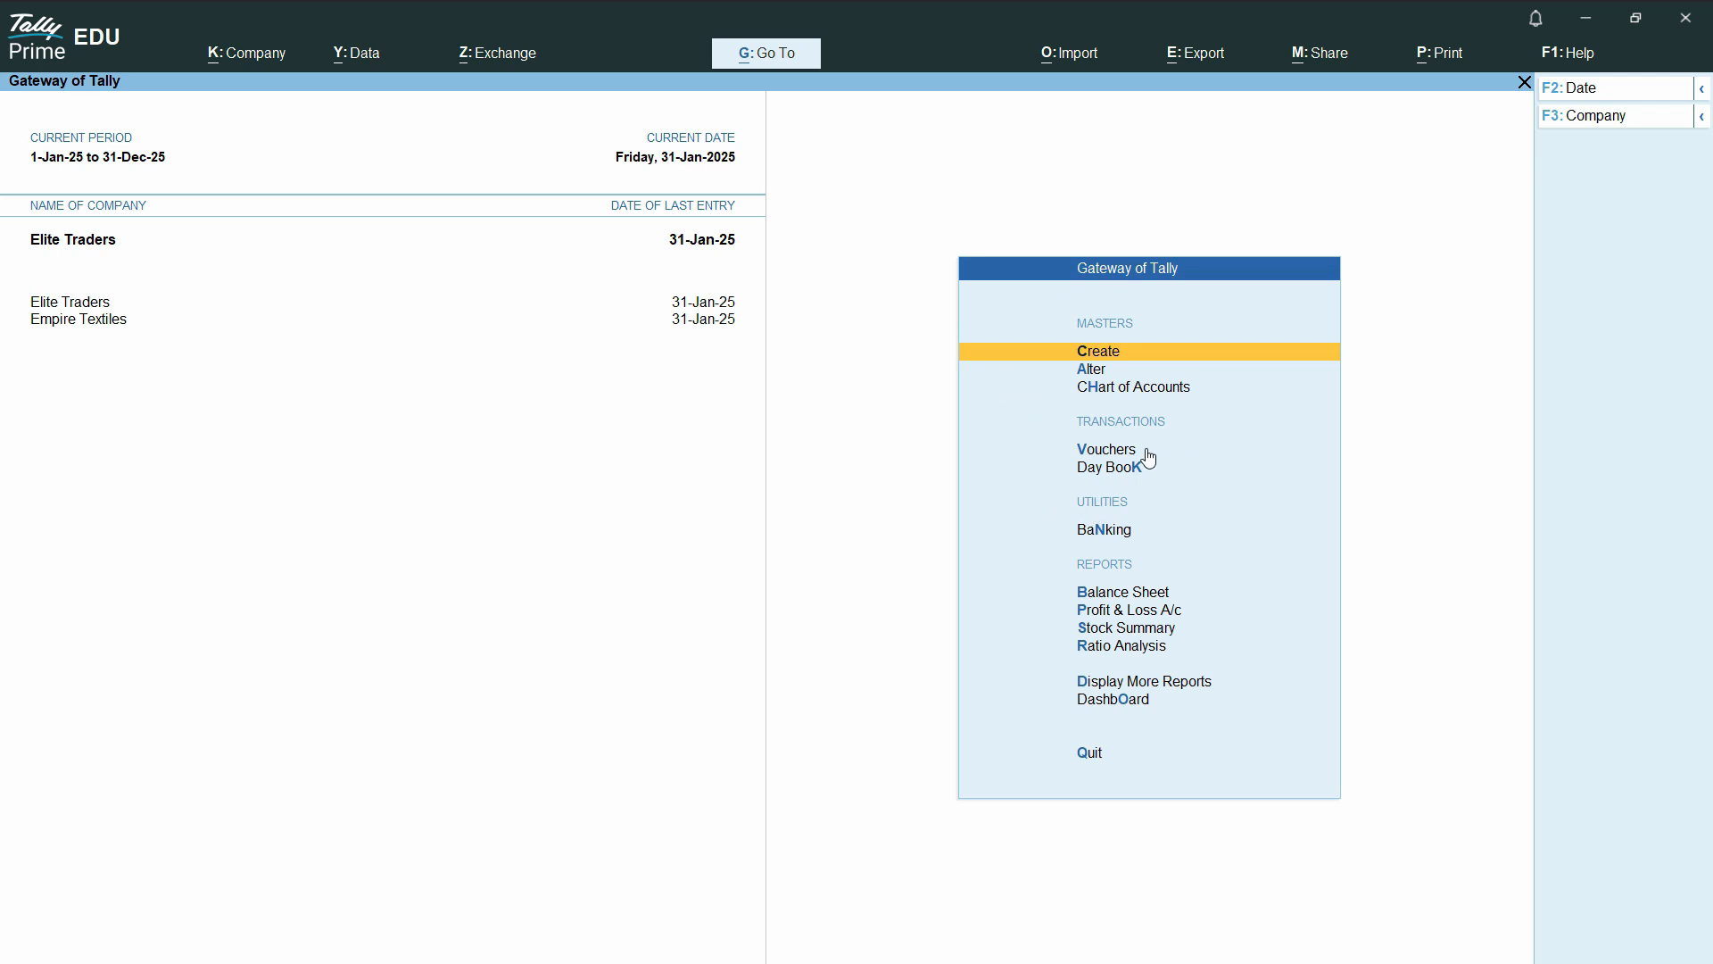
left_click(1105, 453)
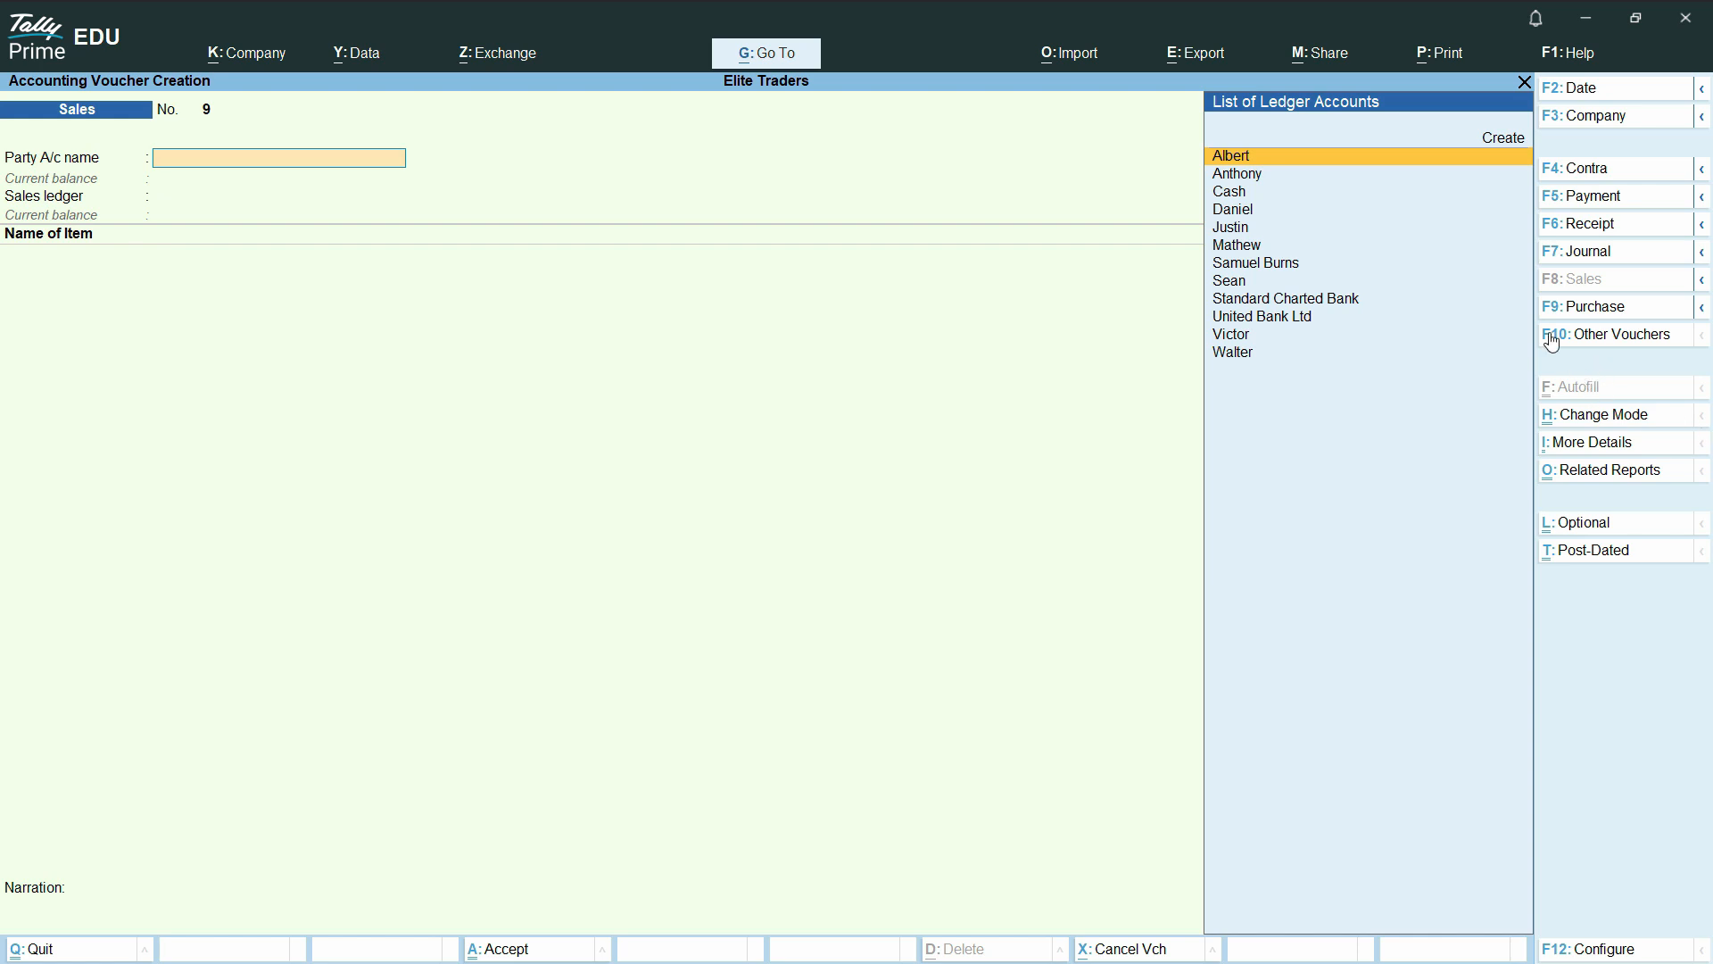
left_click(1590, 307)
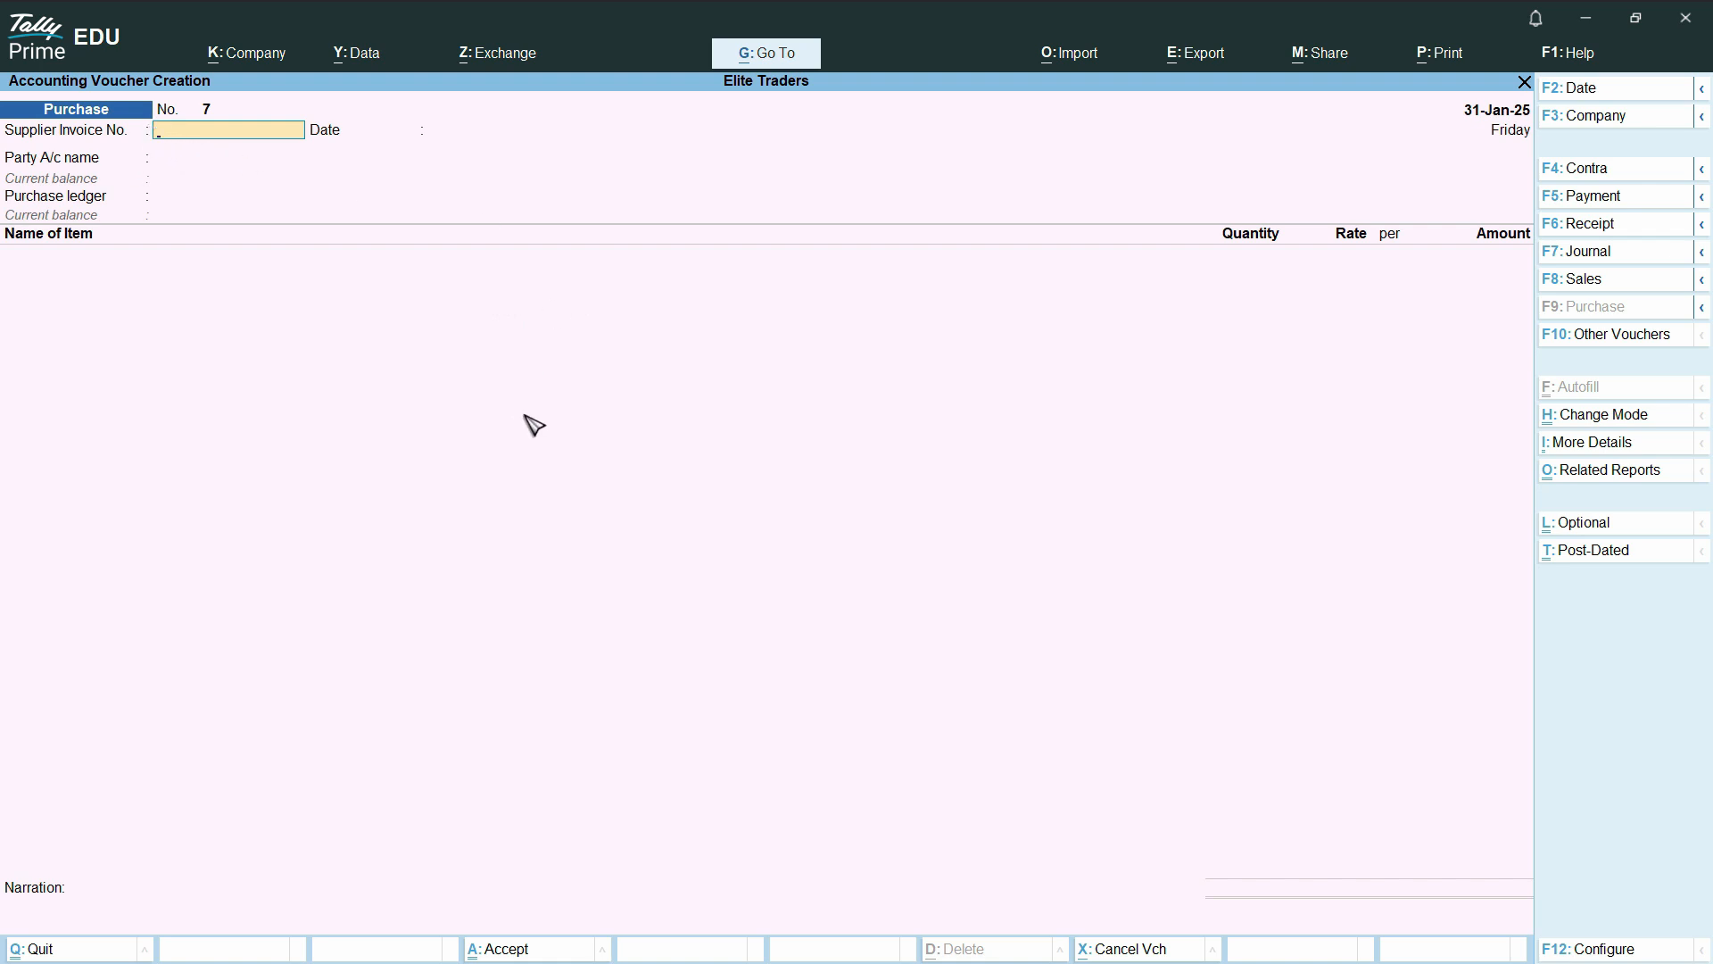
Check the VAT Calculation Scenario slide and enter supplier invoice number 9840 dated 31-Jan-25 in the purchase voucher
key("alt")
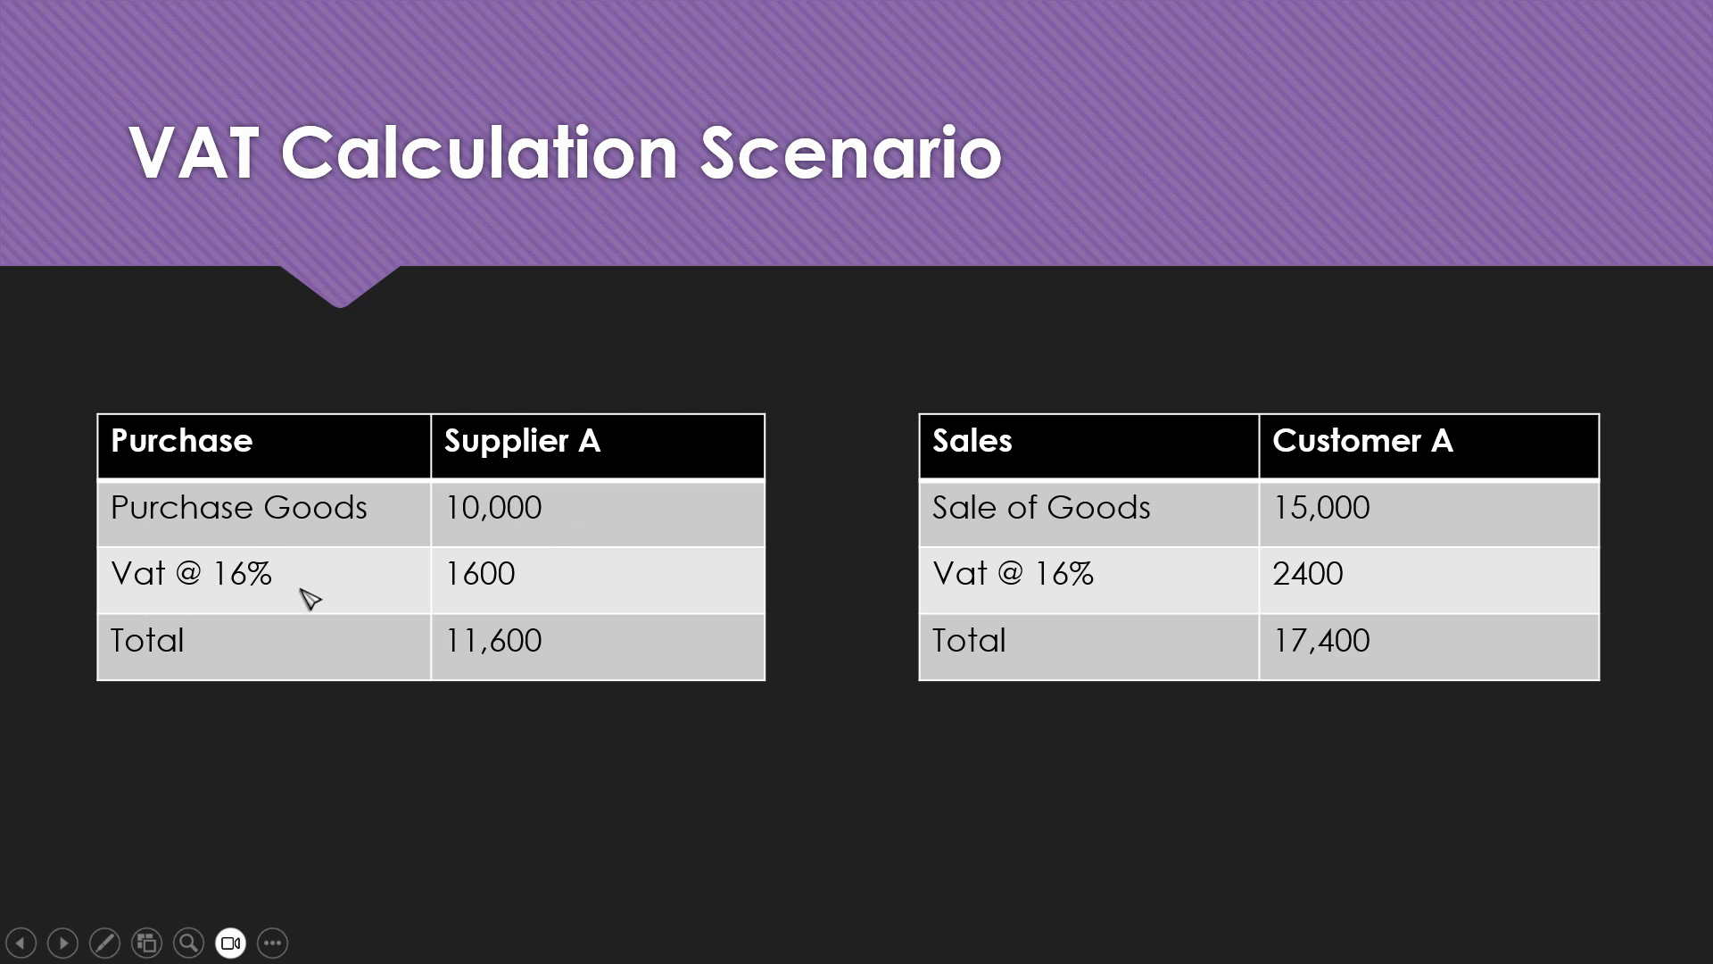
key("alt+Tab")
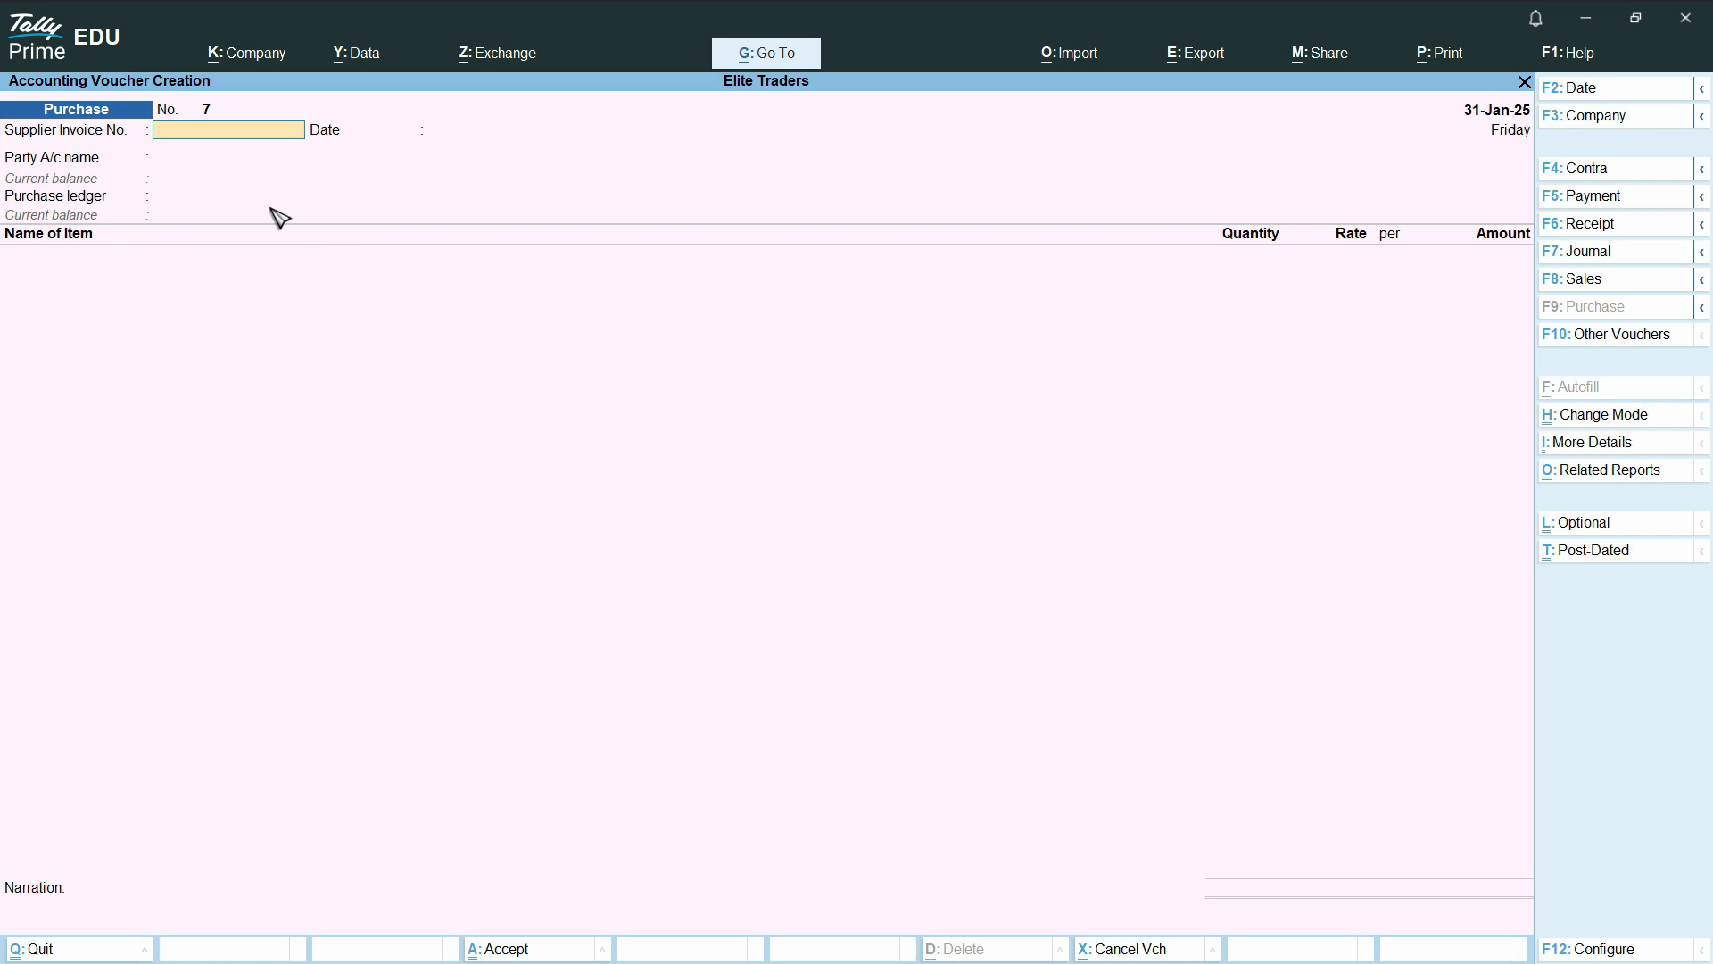
type("9840")
key("Return")
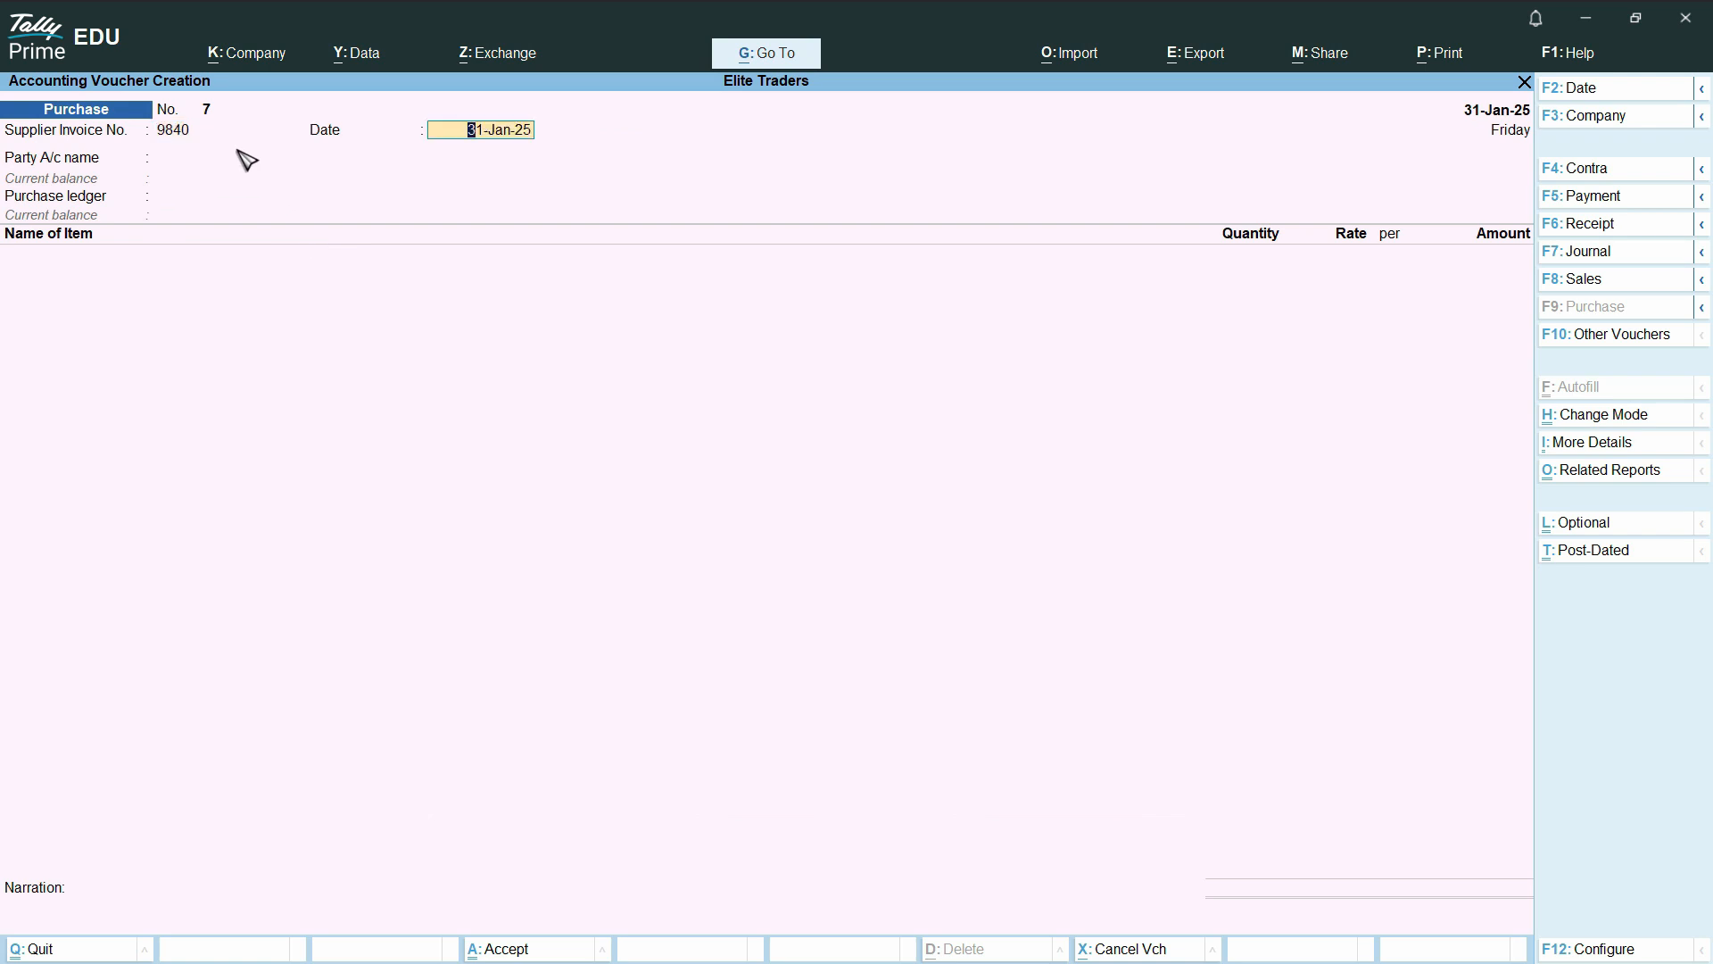
key("Return")
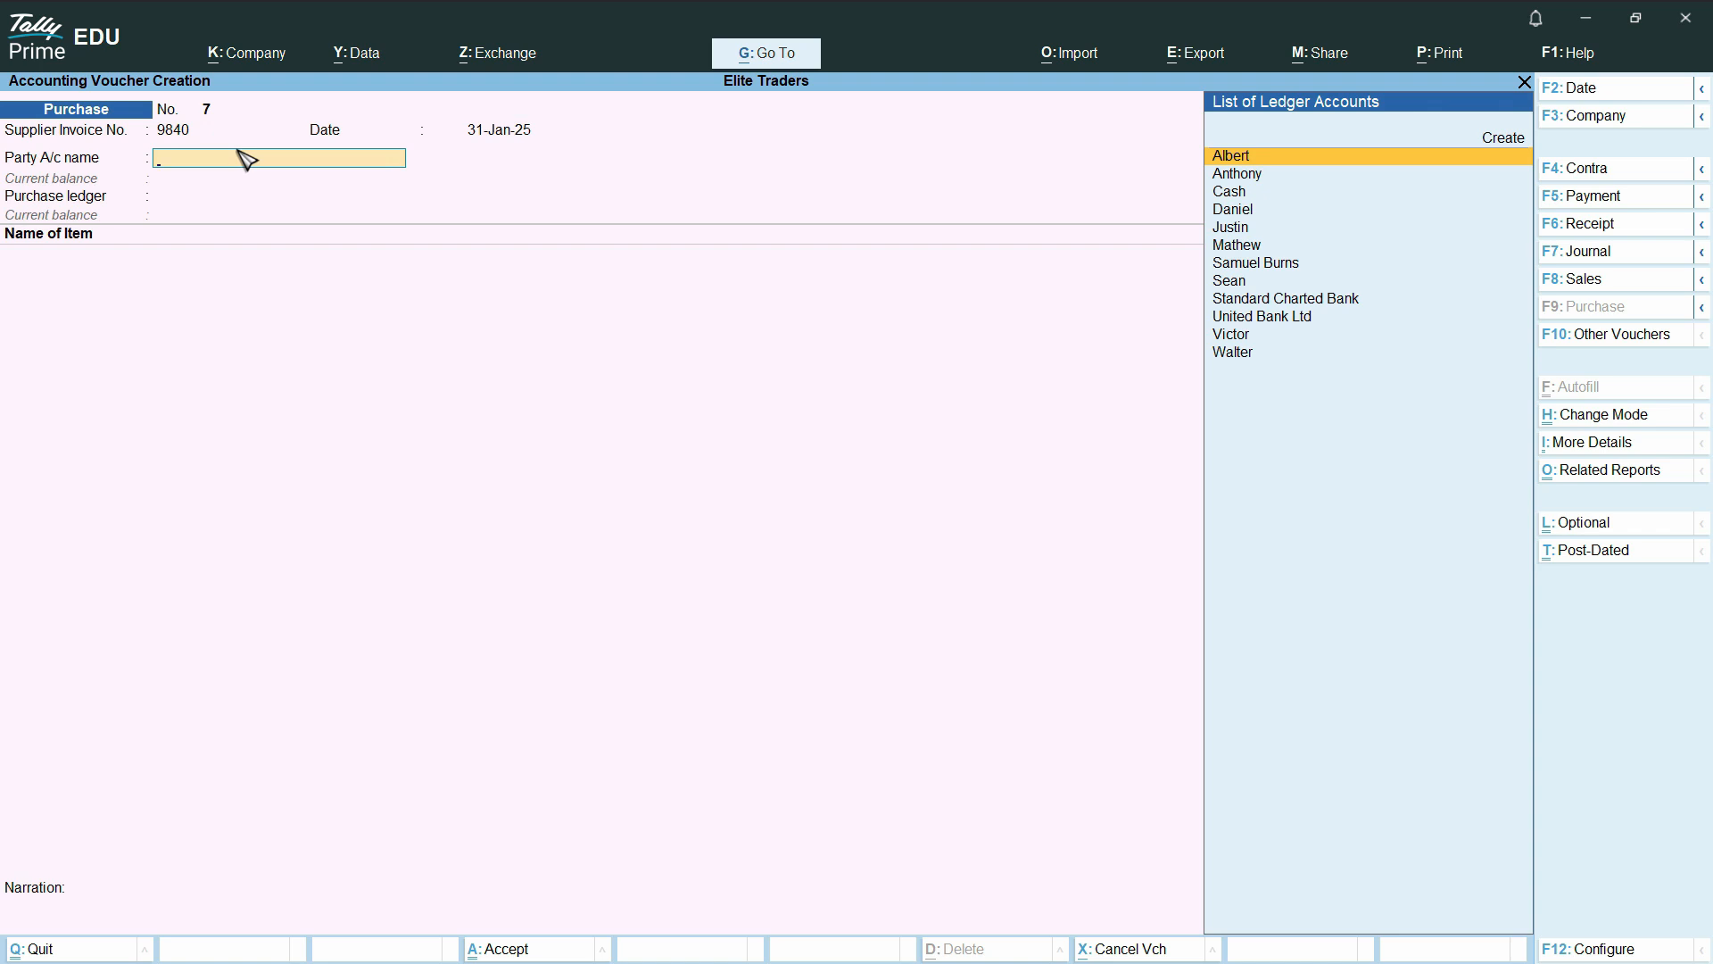
Choose the first listed supplier as the party account, accept the default receipt and party details, and use the Purchases ledger
key("Return")
key("Return")
key("Return")
key("Return")
key("Return")
key("Return")
key("Return")
key("Return")
key("Return")
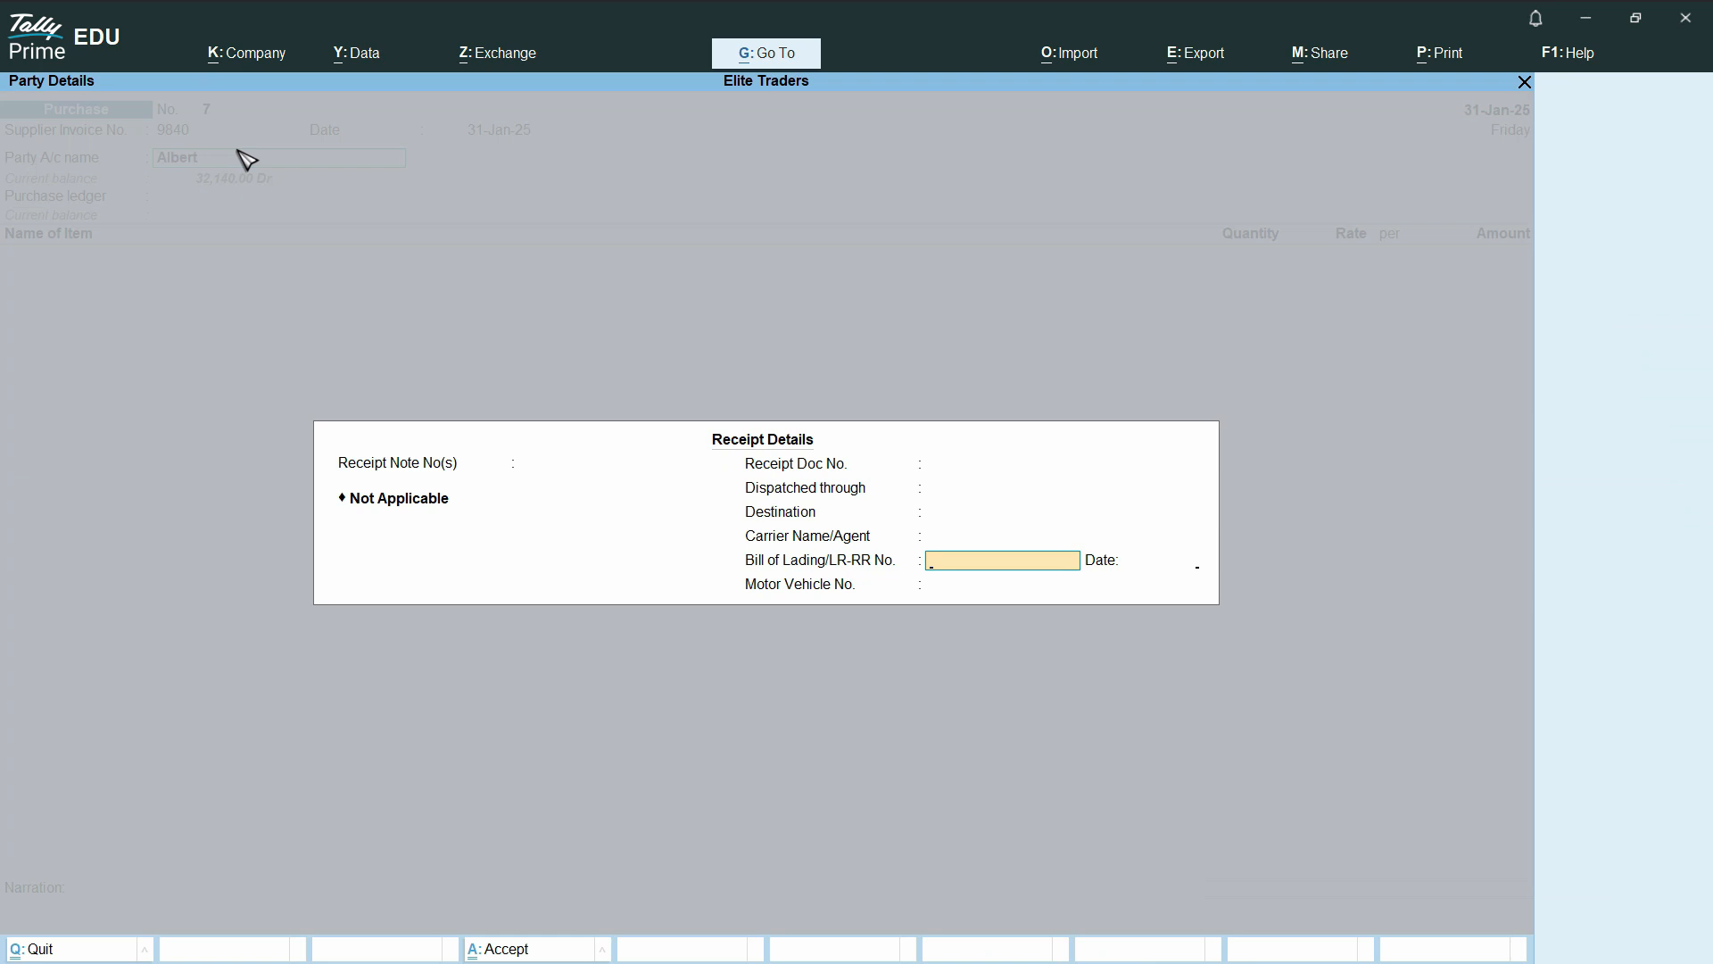
key("Return")
key("Return")
key("Return")
key("Return")
key("Return")
key("Return")
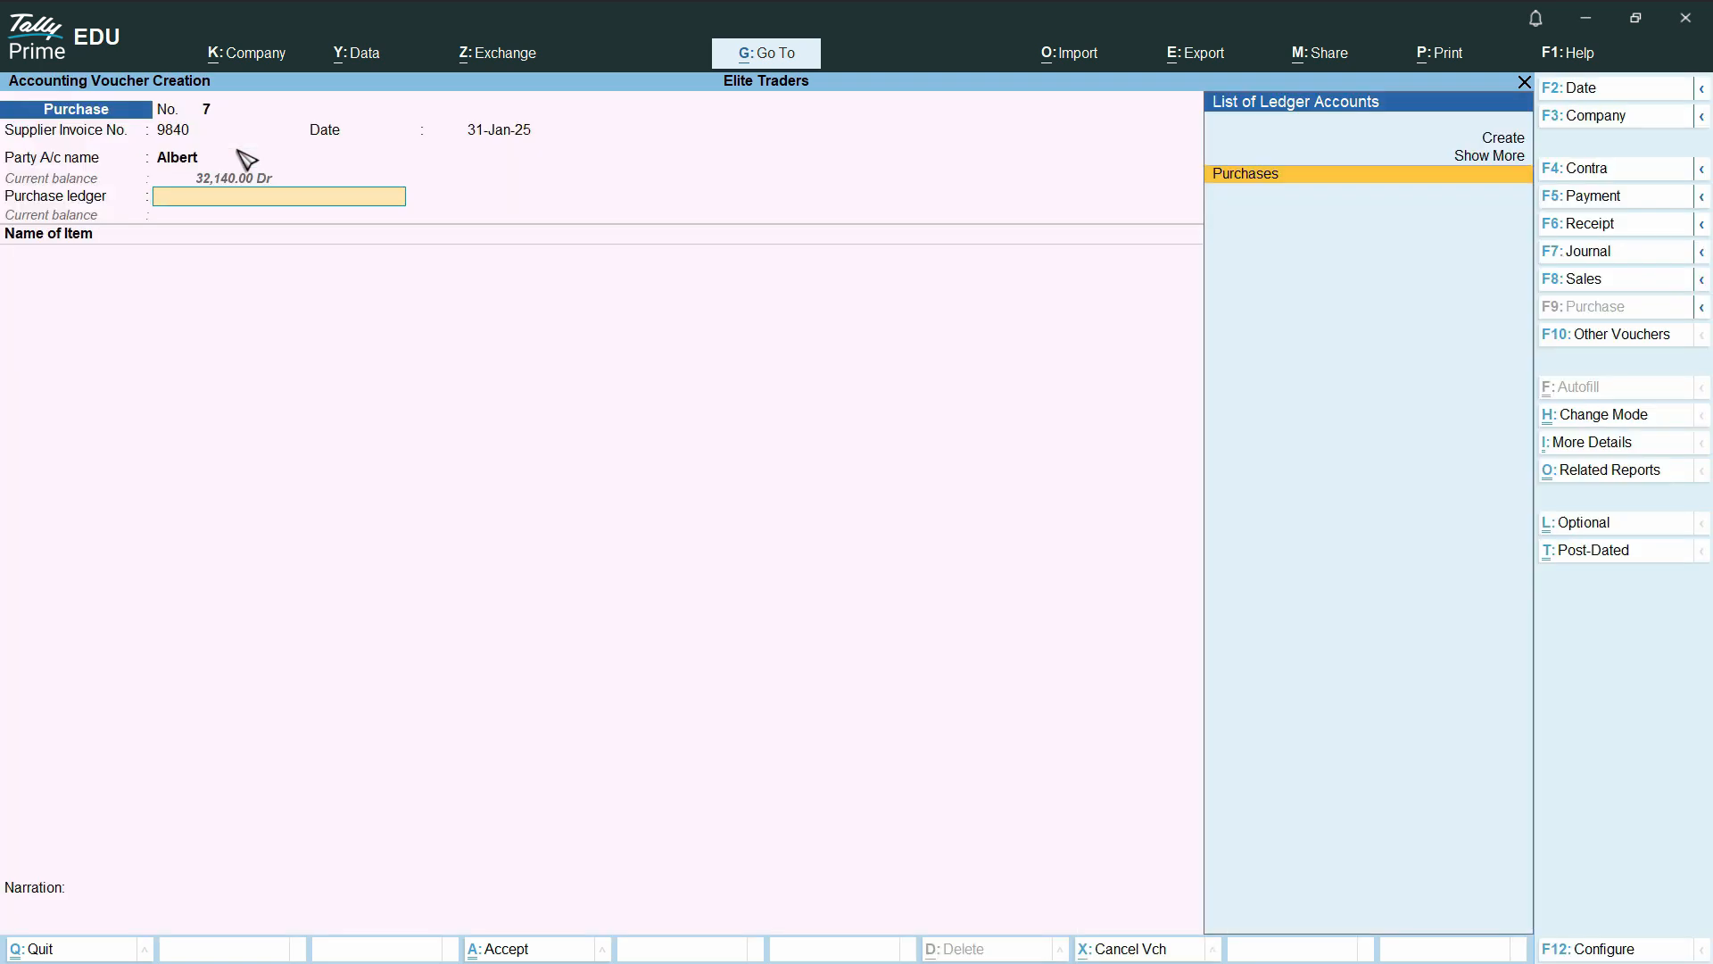
key("Return")
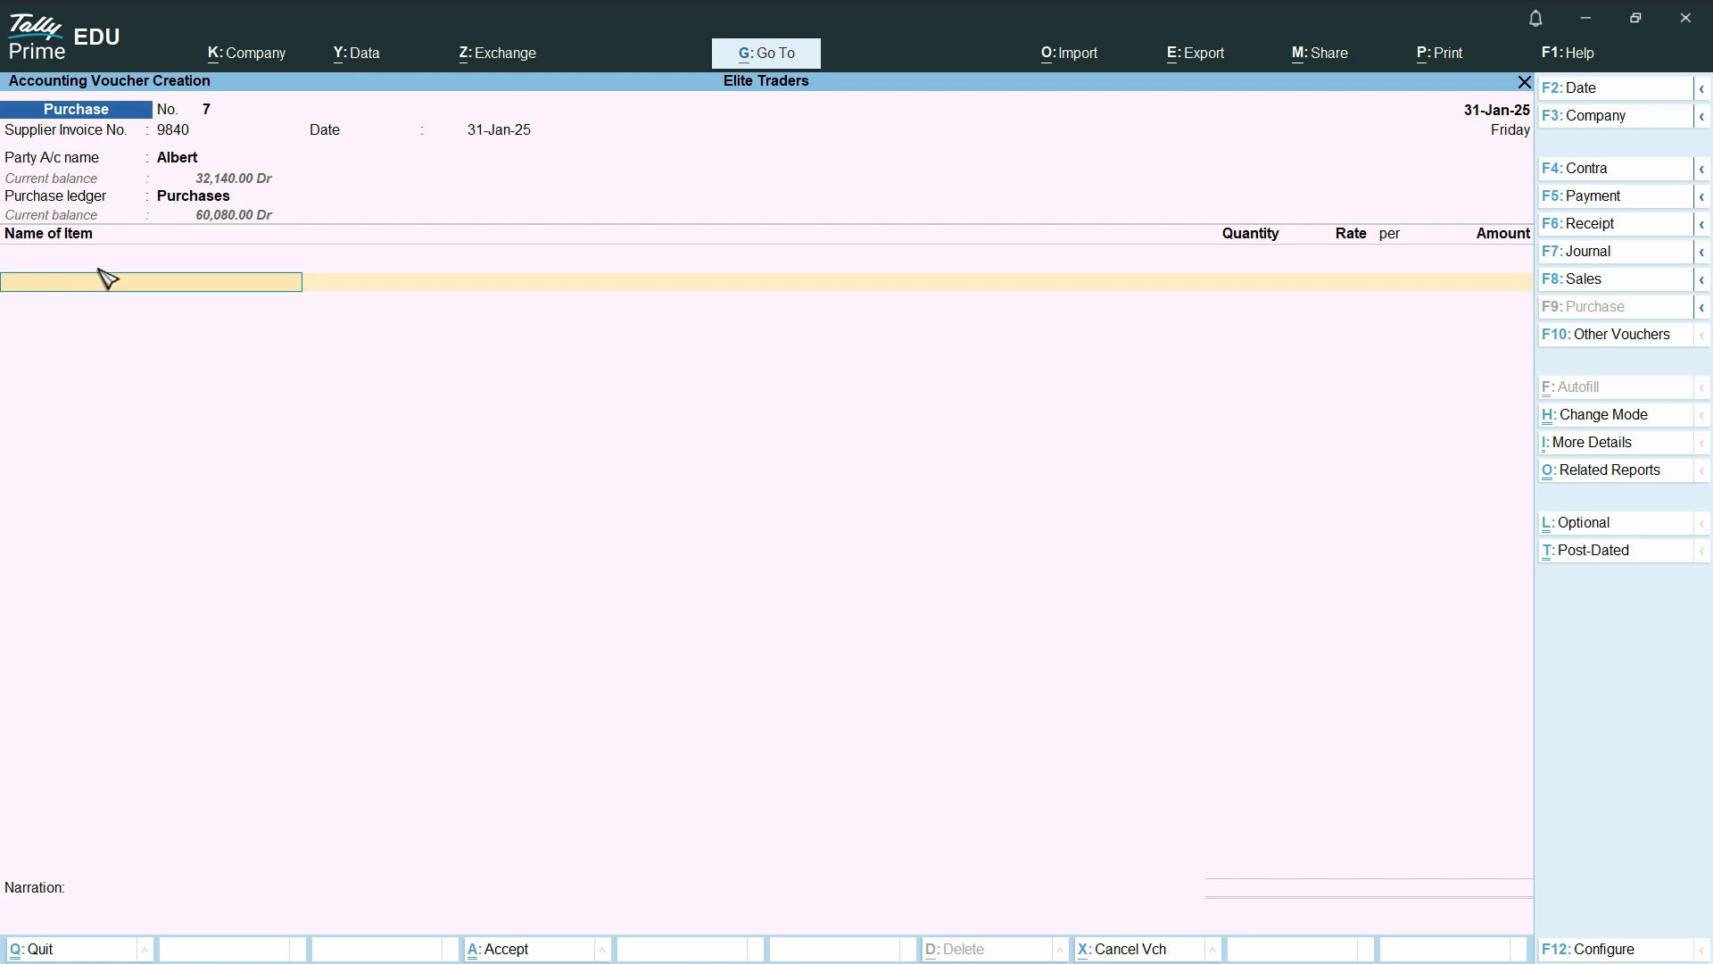
Add Water Bottles as the stock item, with tracking and order numbers Not Applicable and Main Location as the location
key("space")
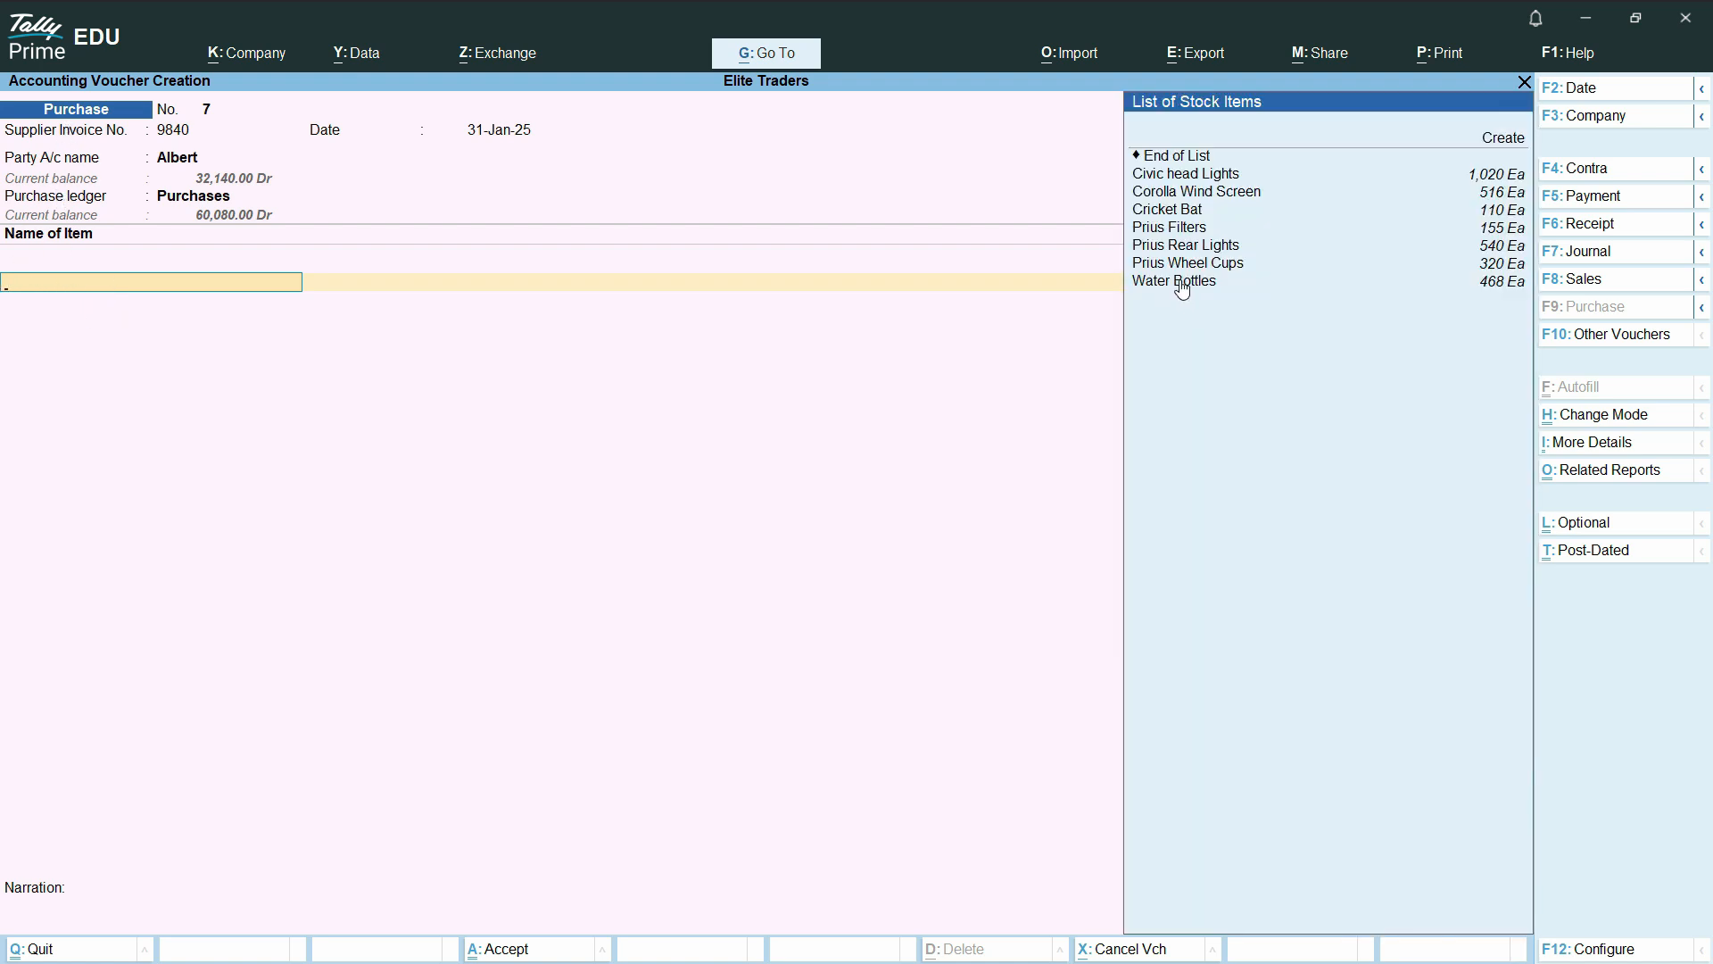
left_click(1181, 281)
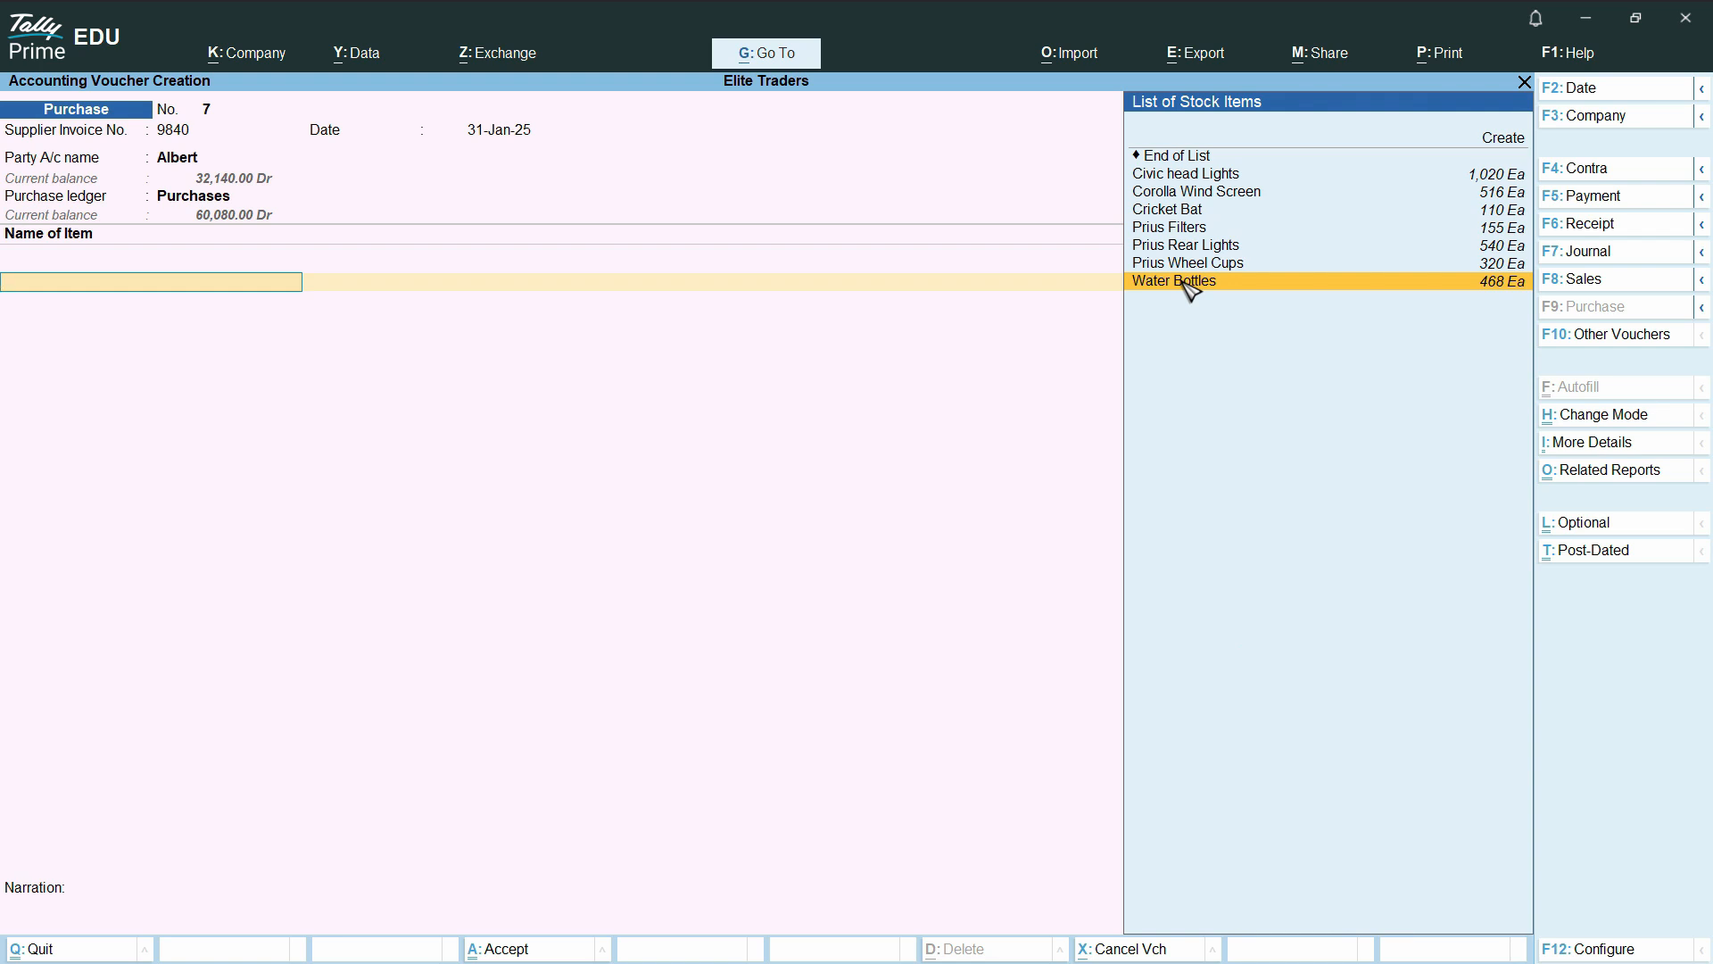
left_click(1193, 282)
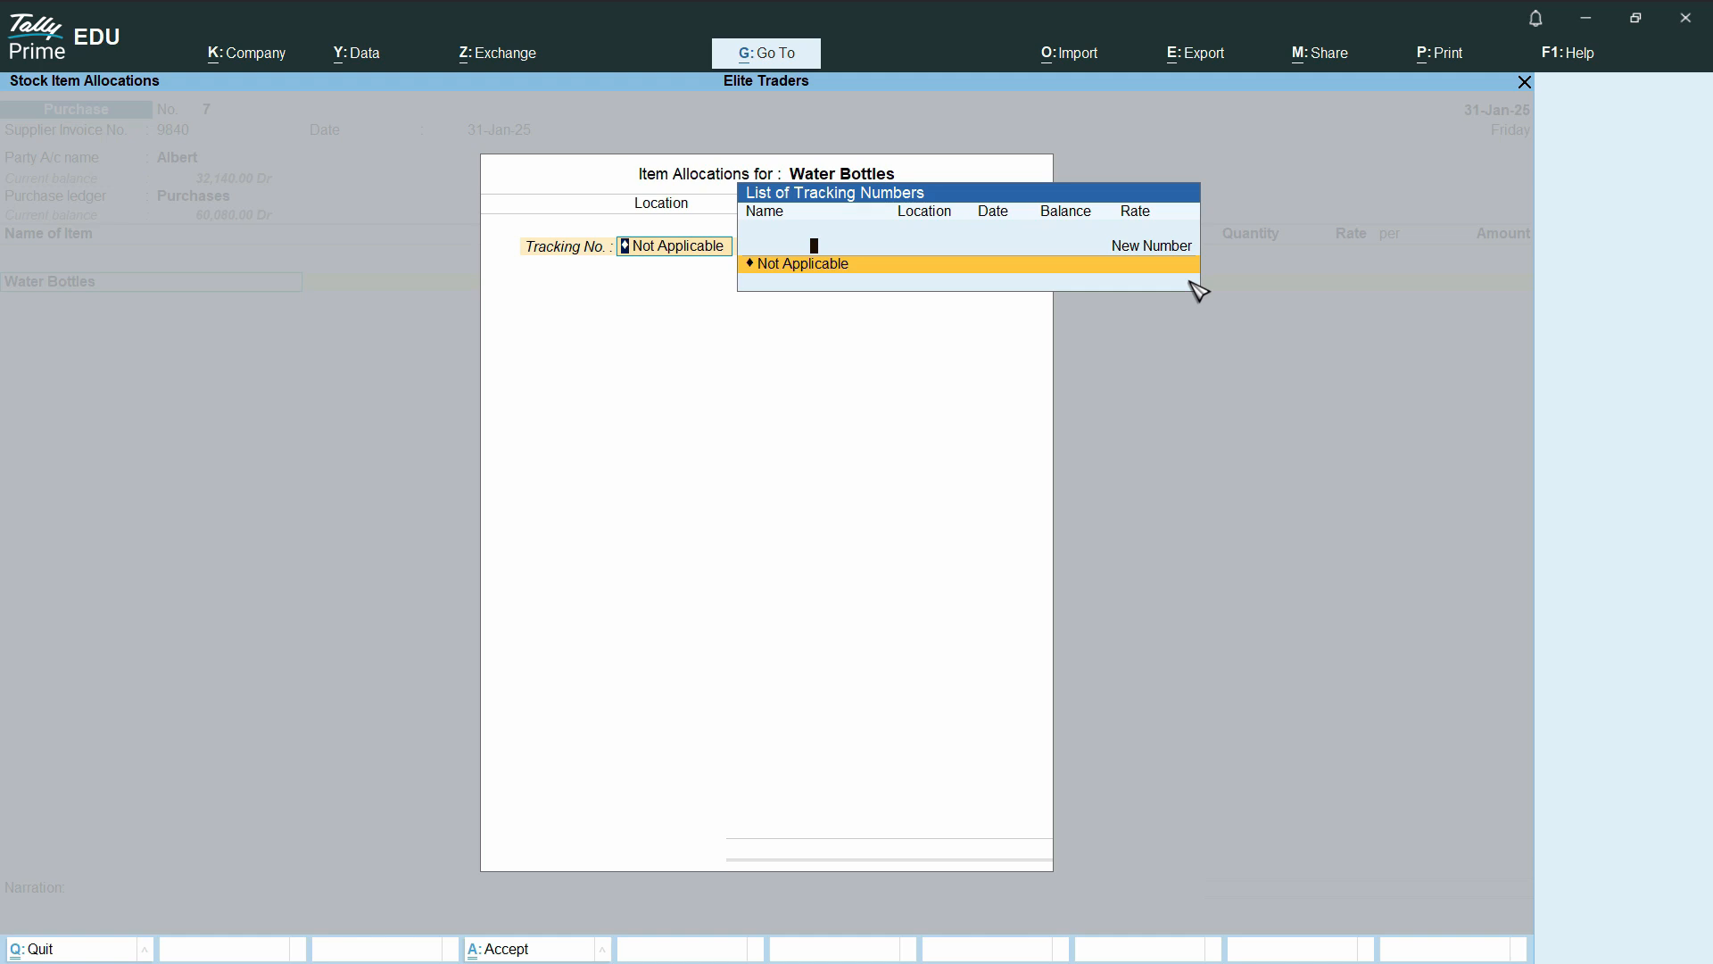
key("Return")
key("Return")
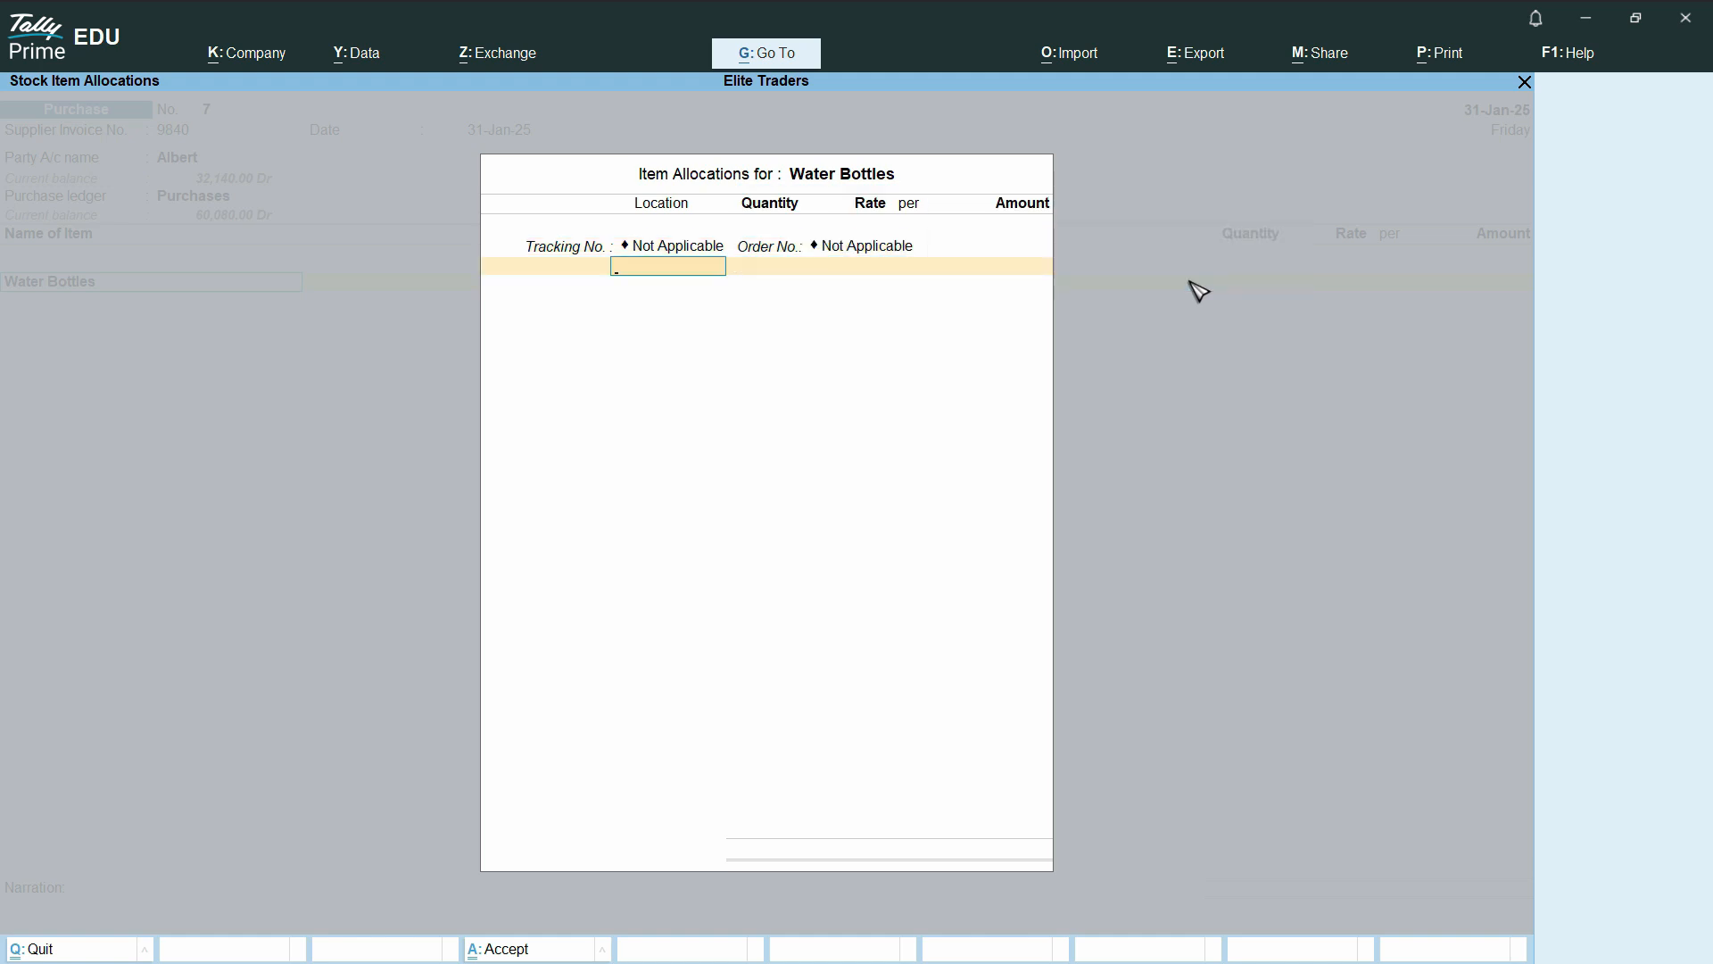
type("Main")
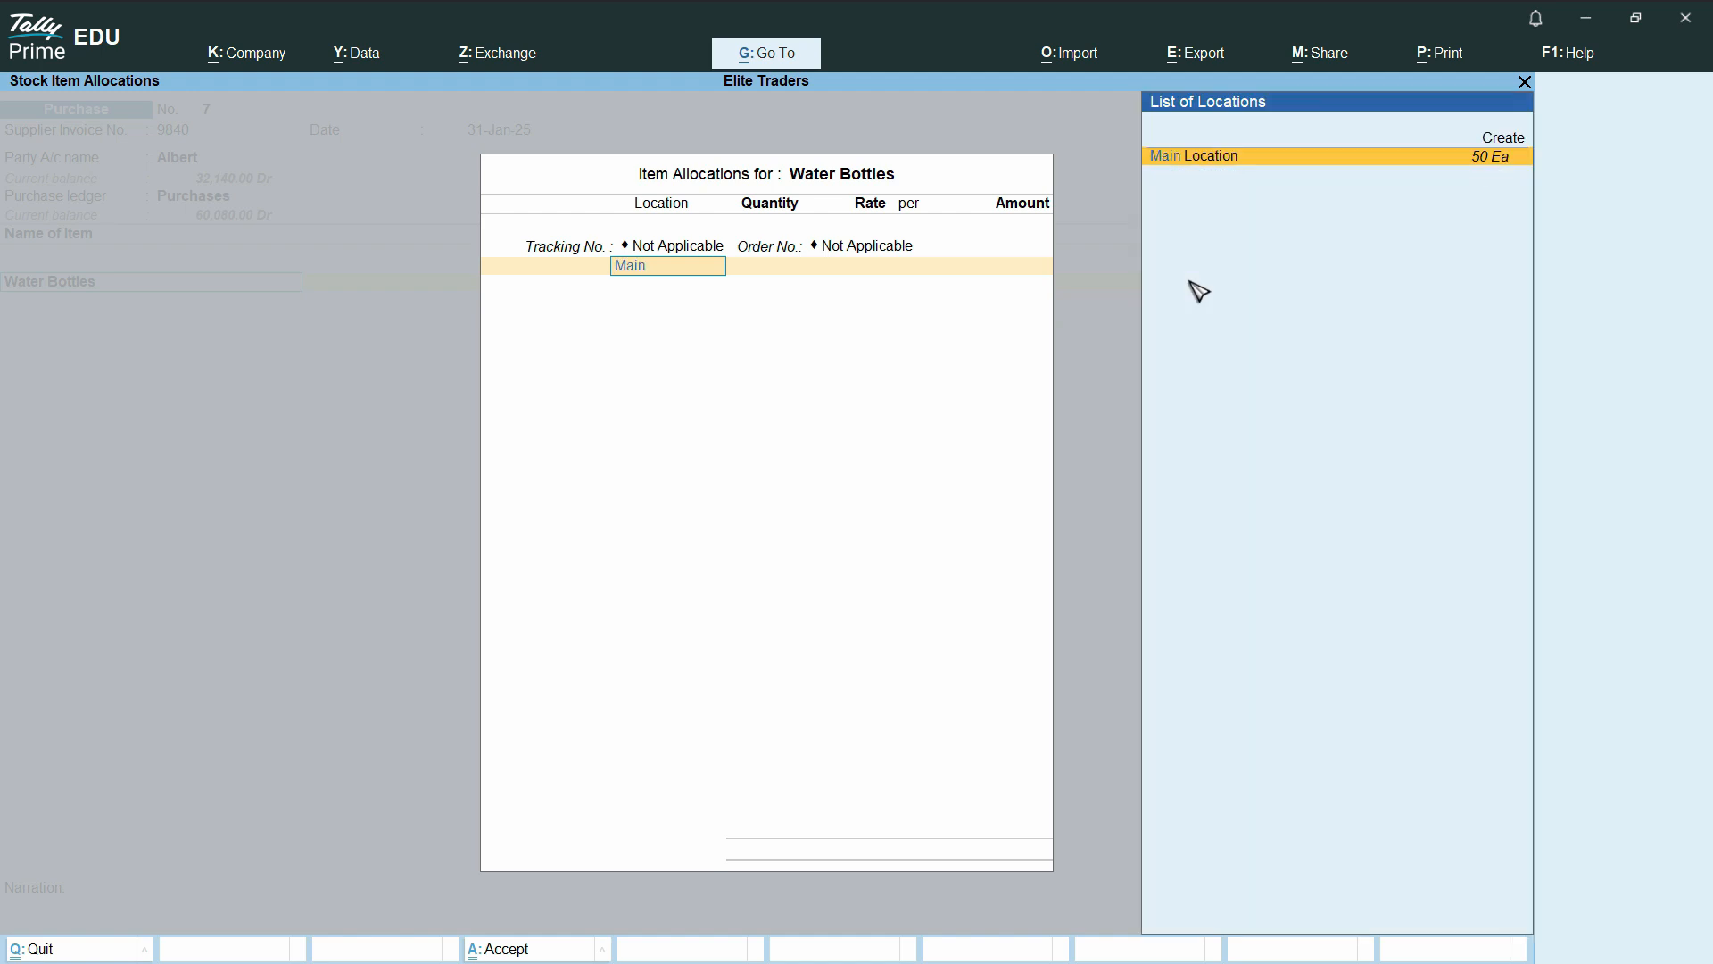
key("Return")
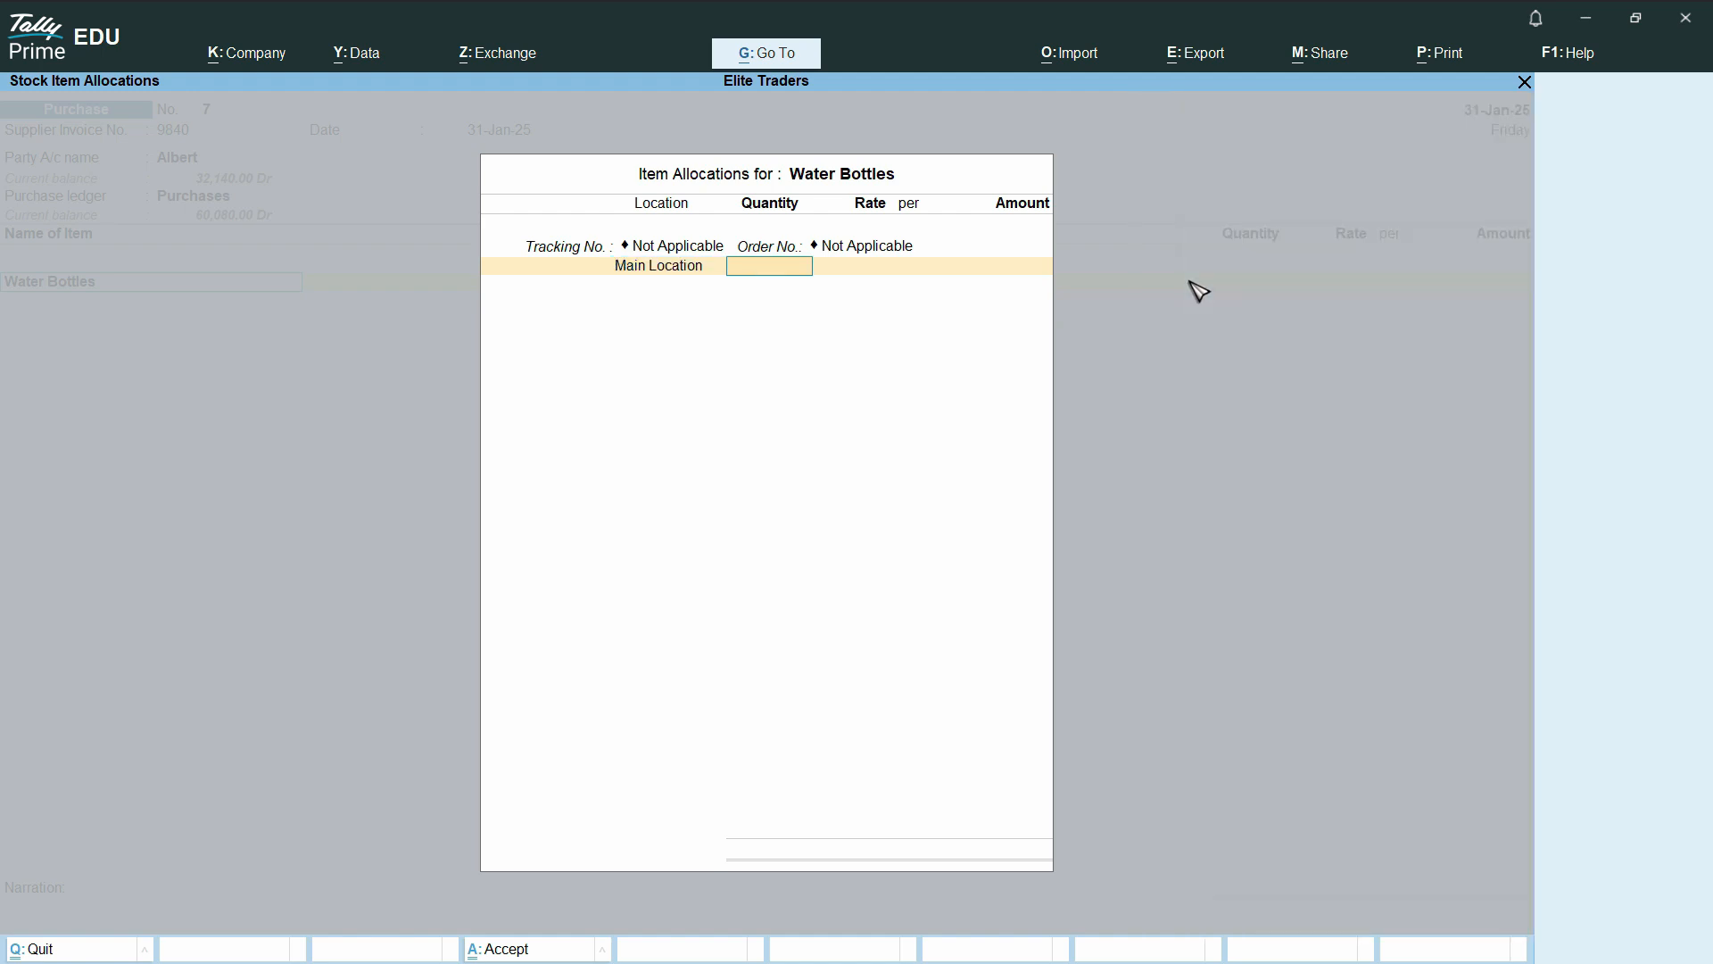
Set the Water Bottles quantity to 100 and the rate to 100, and complete the item line
type("100")
key("Return")
type("100")
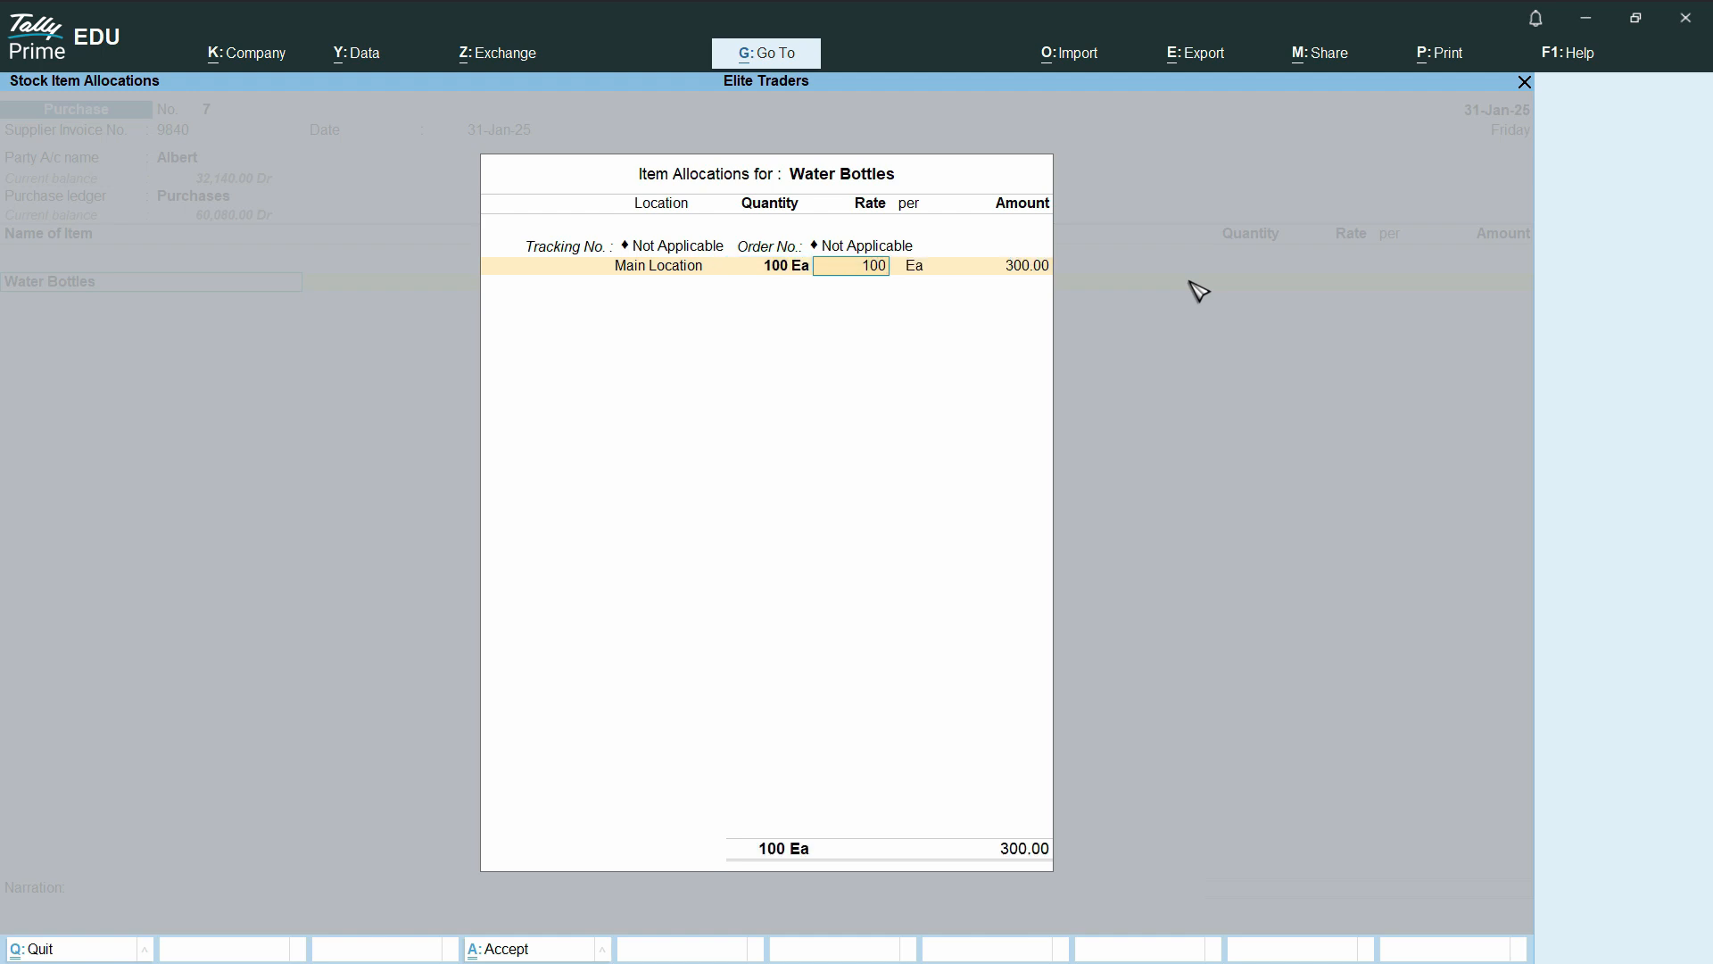
key("Return")
key("Return")
key("Return")
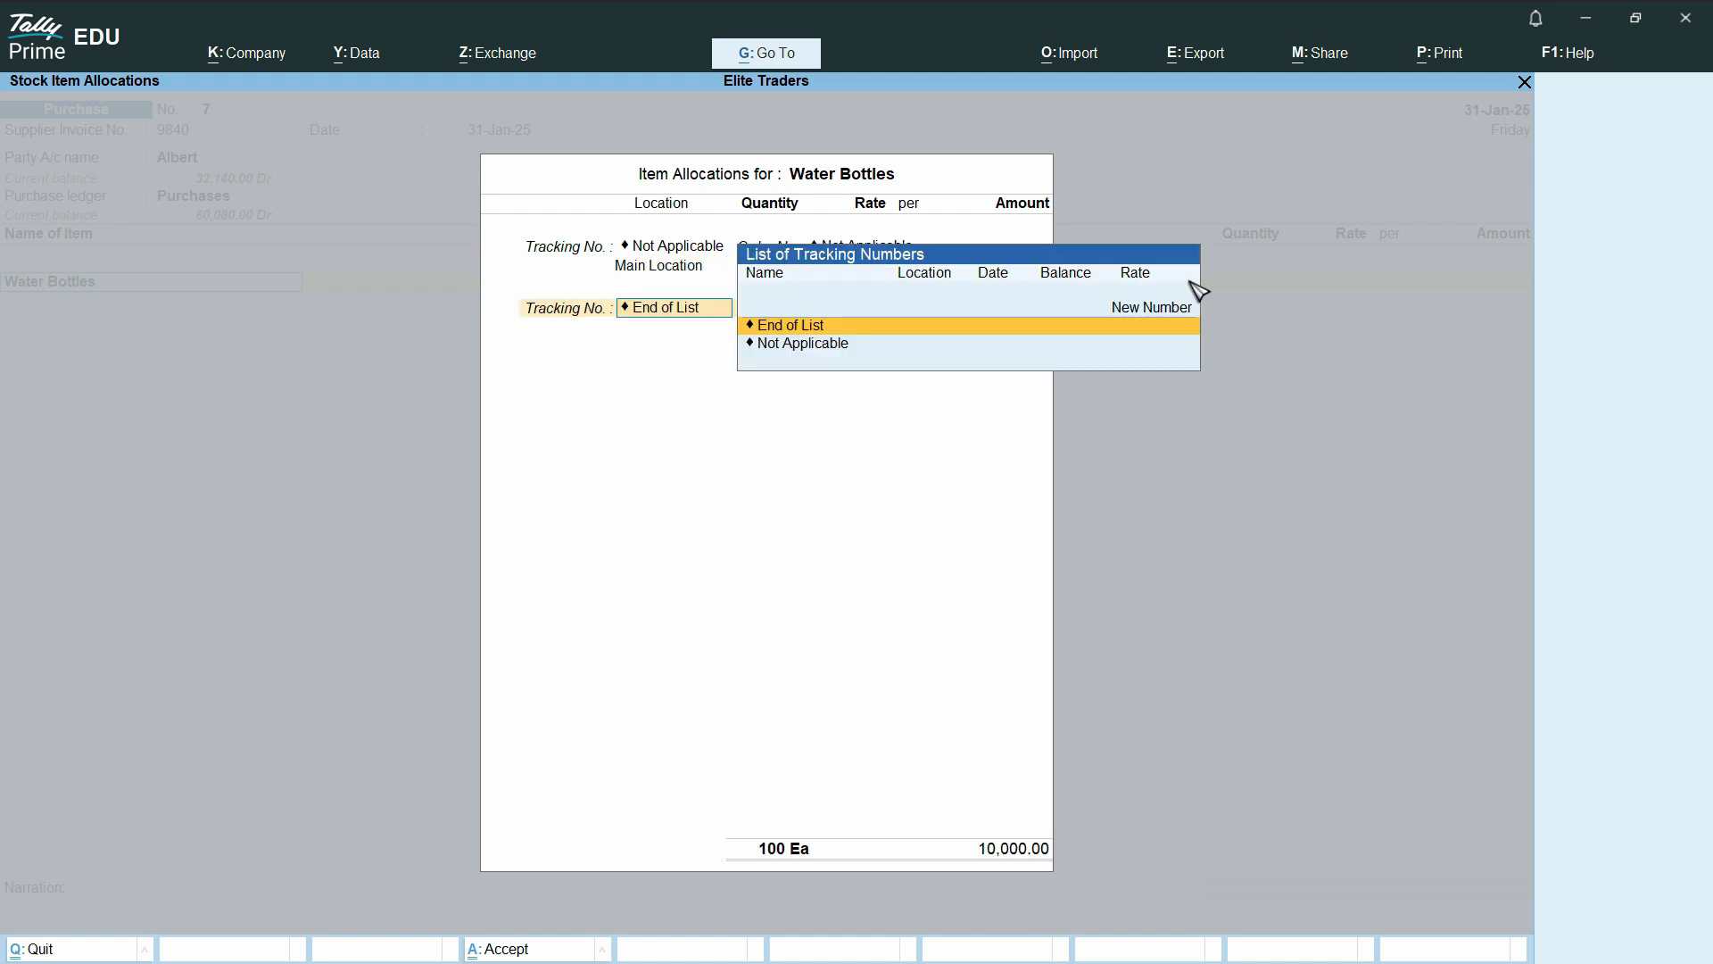
key("Return")
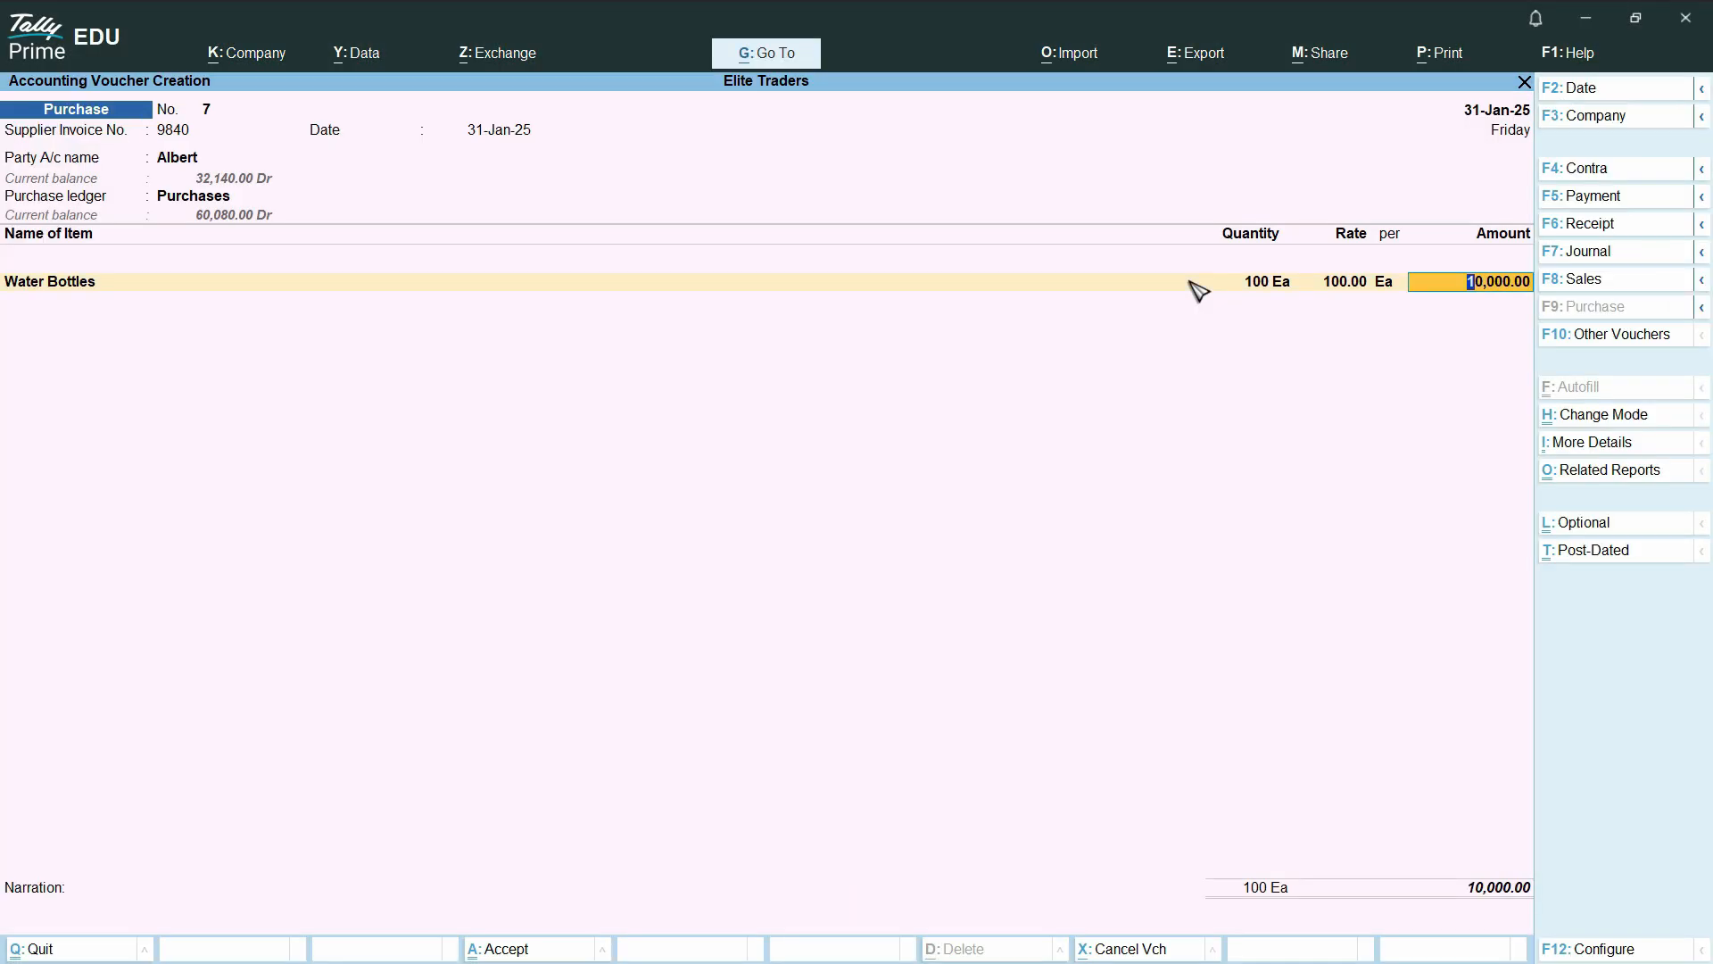
key("Return")
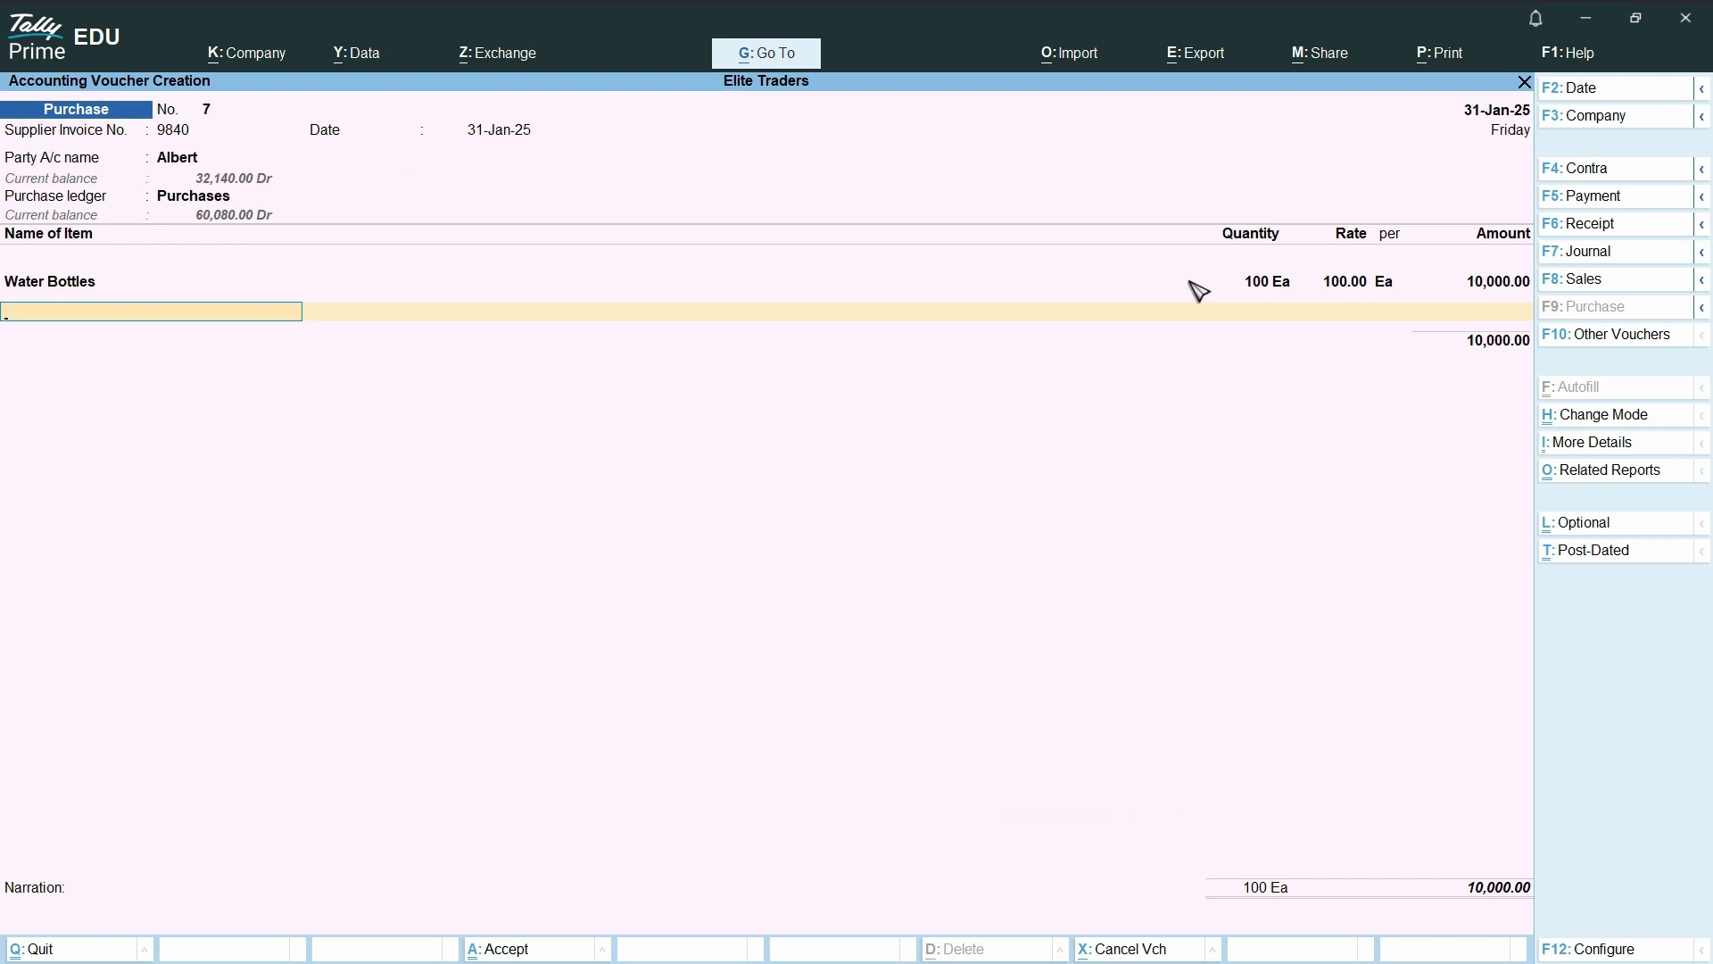
type("v")
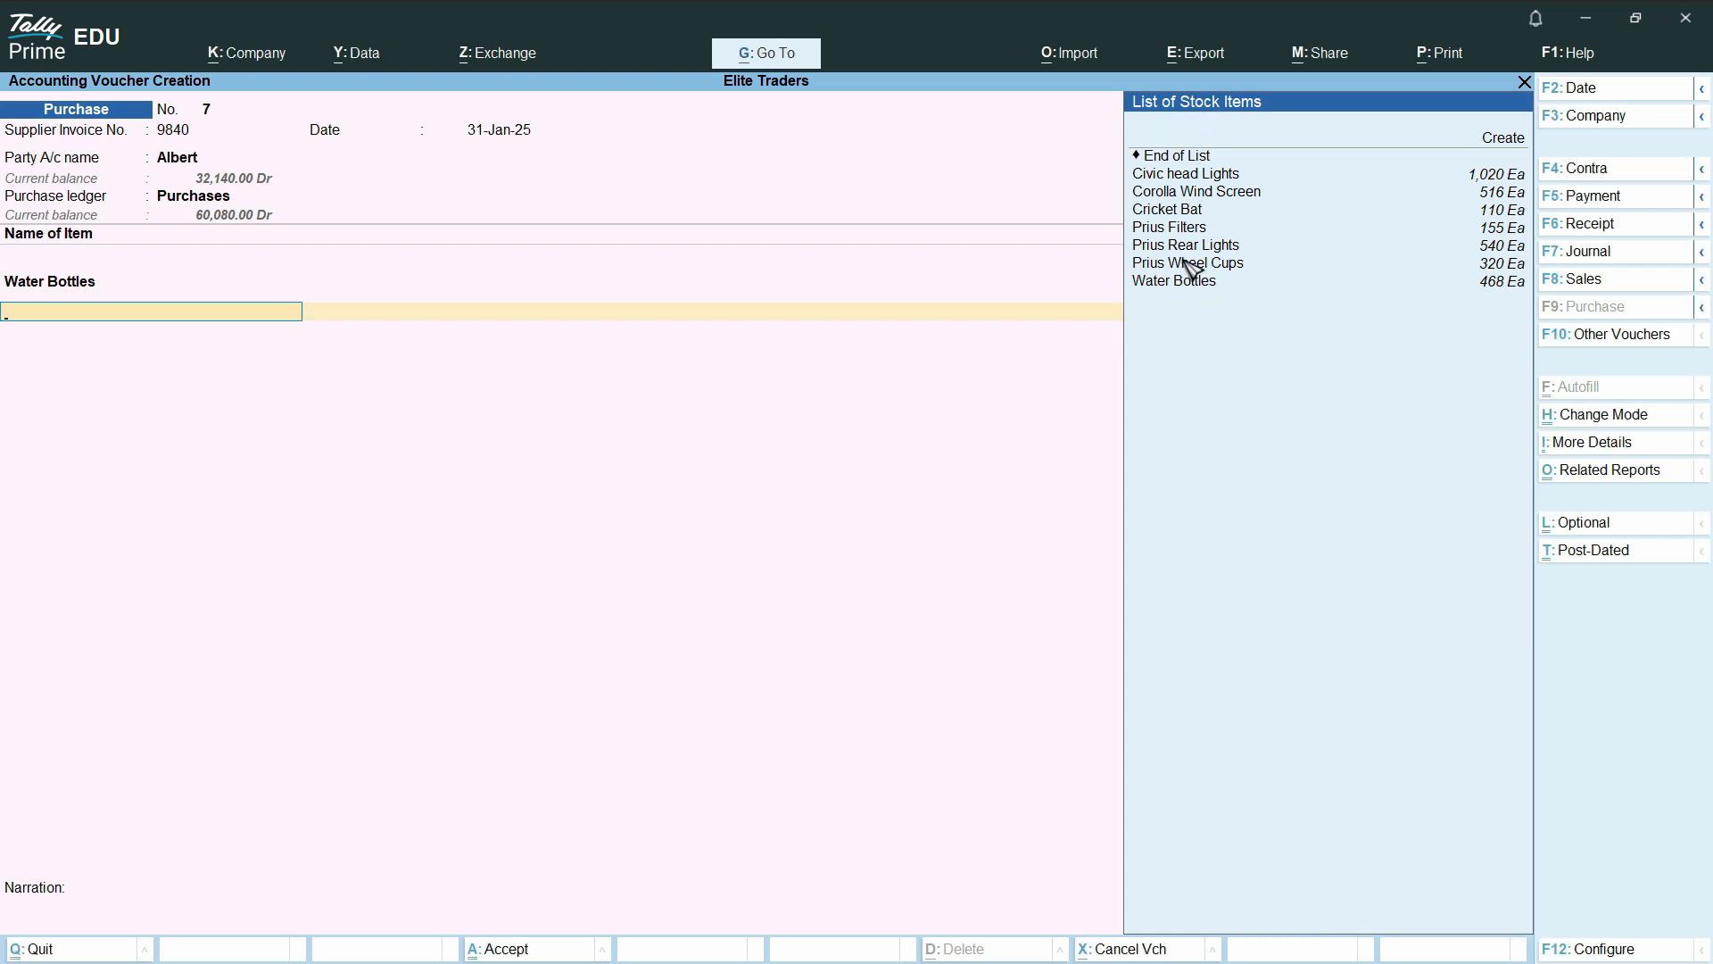
key("Return")
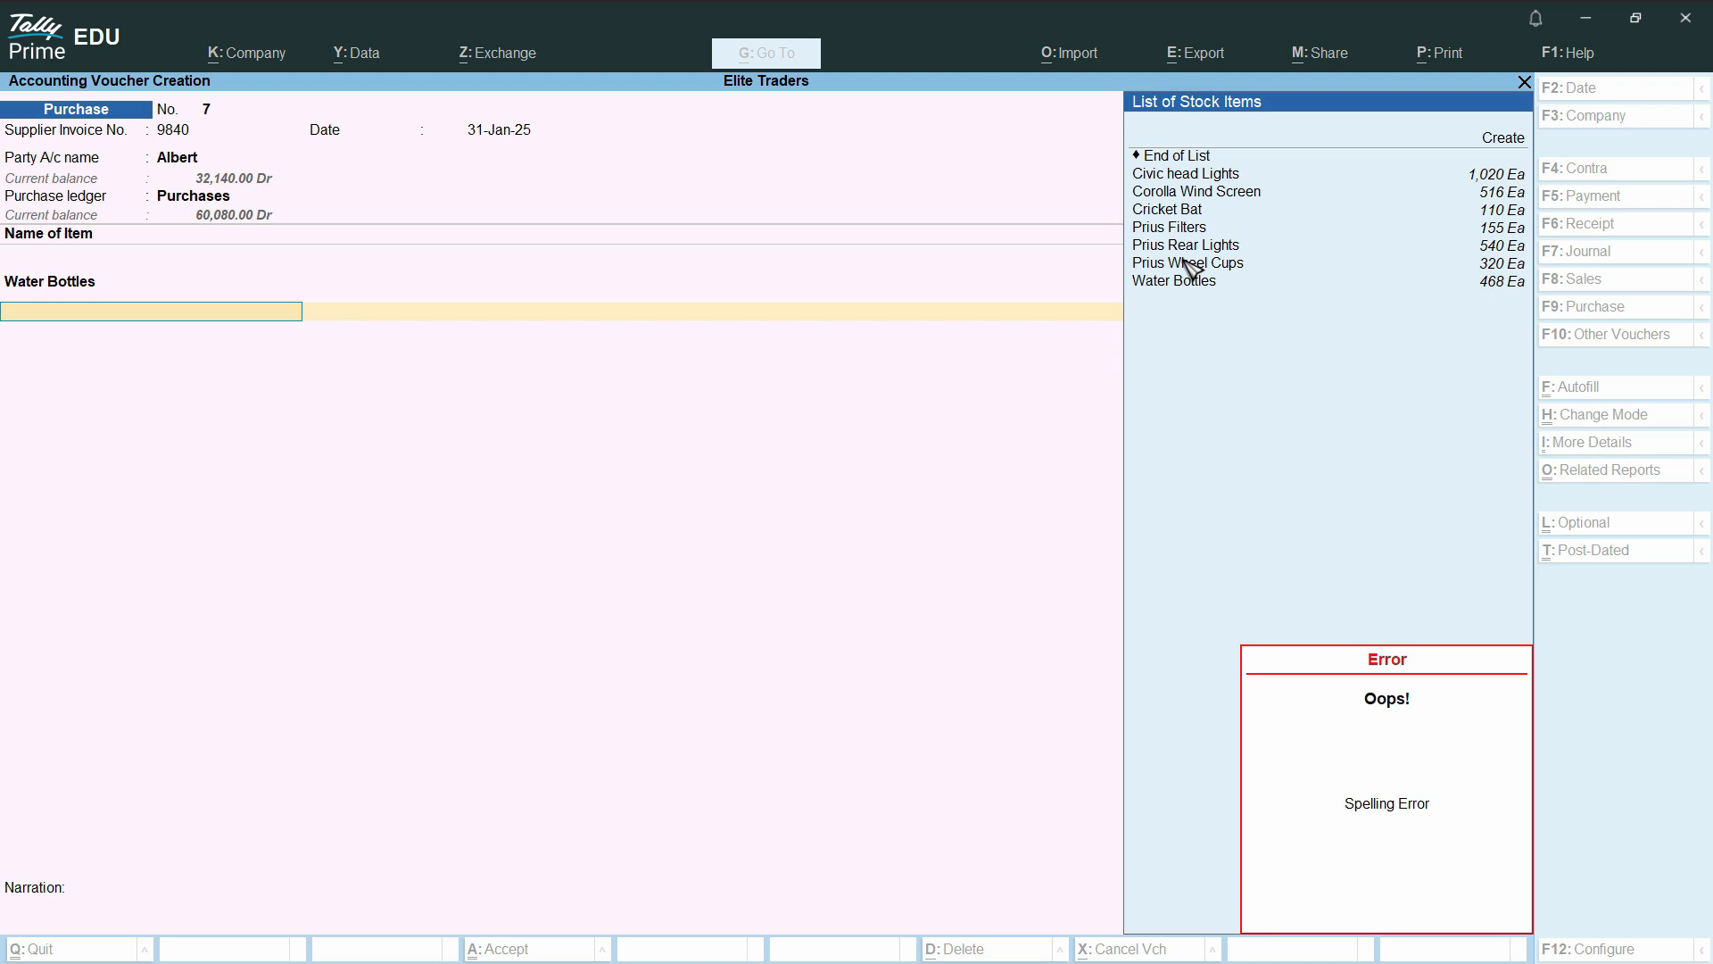
Discard the unfinished voucher and enter supplier invoice number 89404 dated 31-Jan-25 in a fresh purchase voucher
key("Escape")
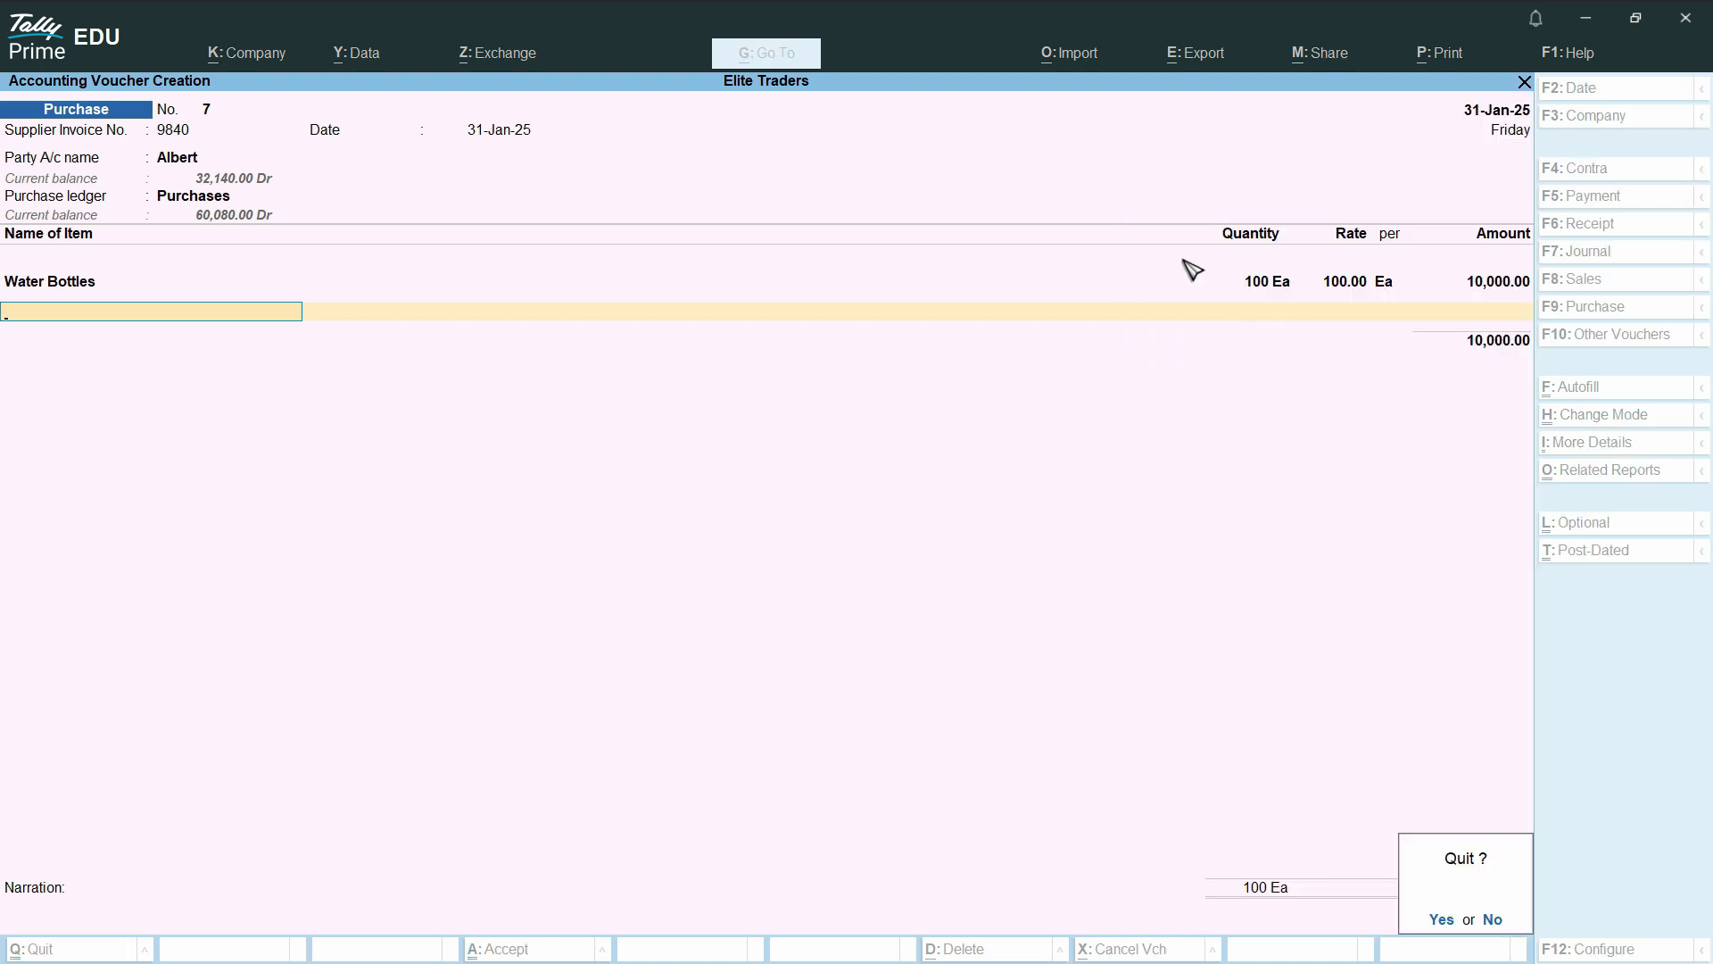
type("yli3")
key("BackSpace")
key("BackSpace")
key("BackSpace")
type("8940")
key("Return")
Select the first listed supplier as the party, keep the default receipt and party details, and assign the Purchases ledger
key("Return")
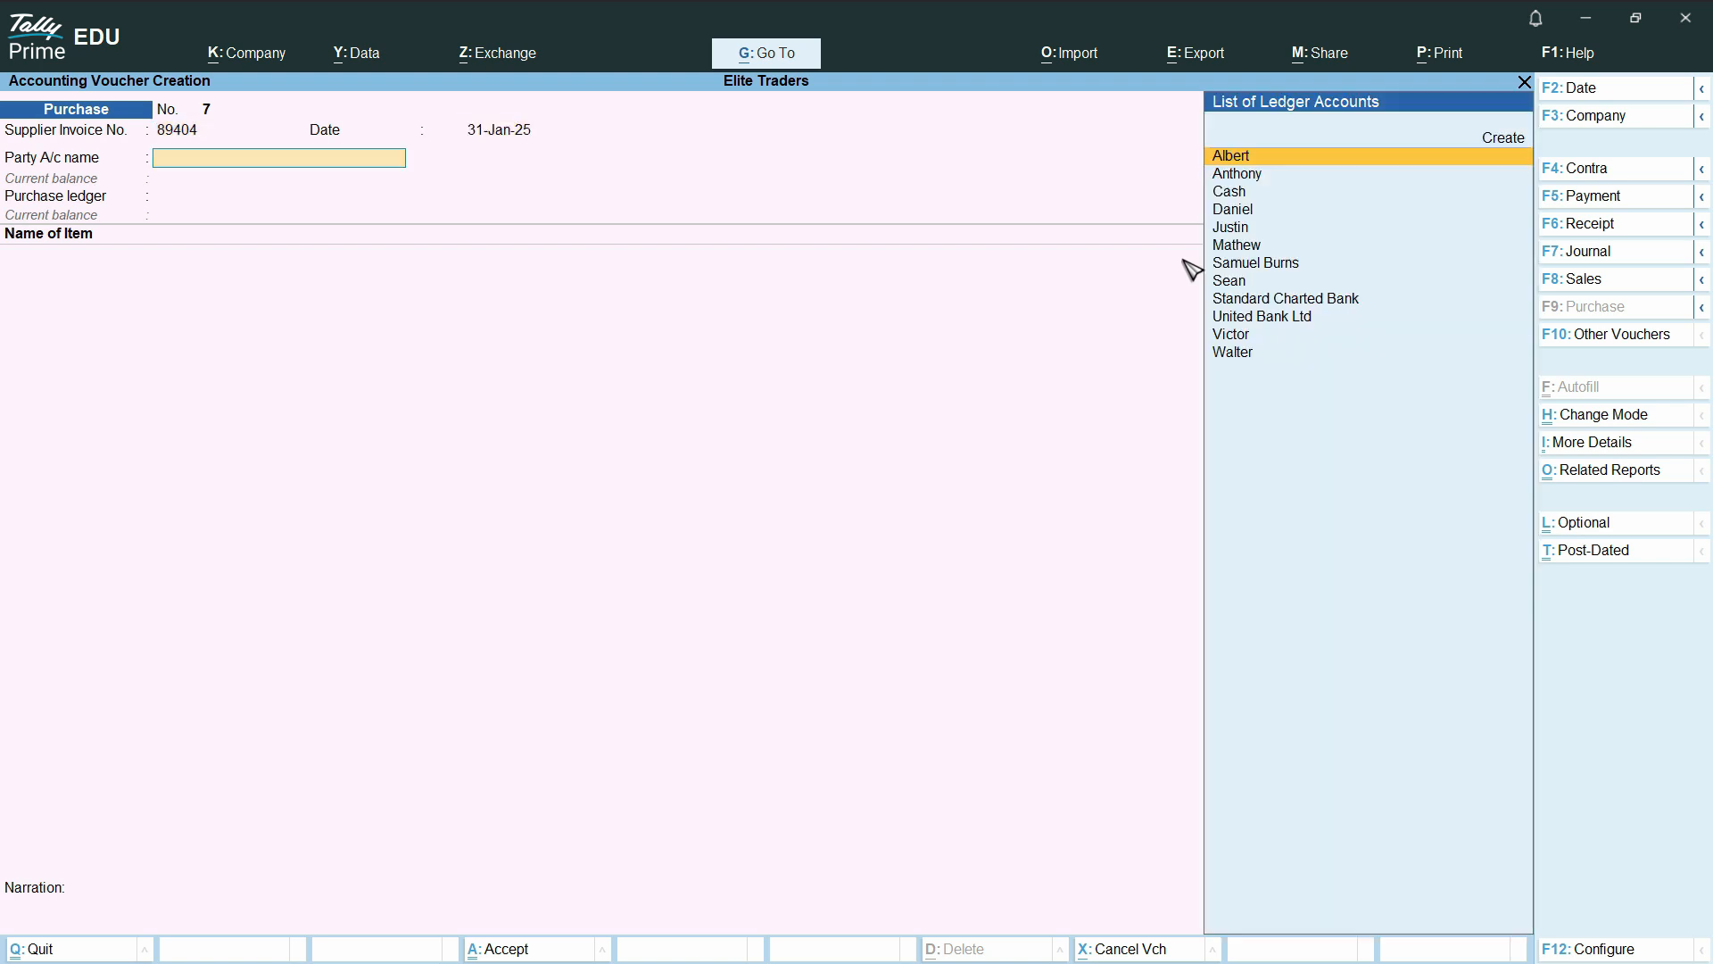
key("Return")
key("Return")
key("Return")
key("Return")
key("Return")
key("Return")
key("Return")
key("Return")
key("Return")
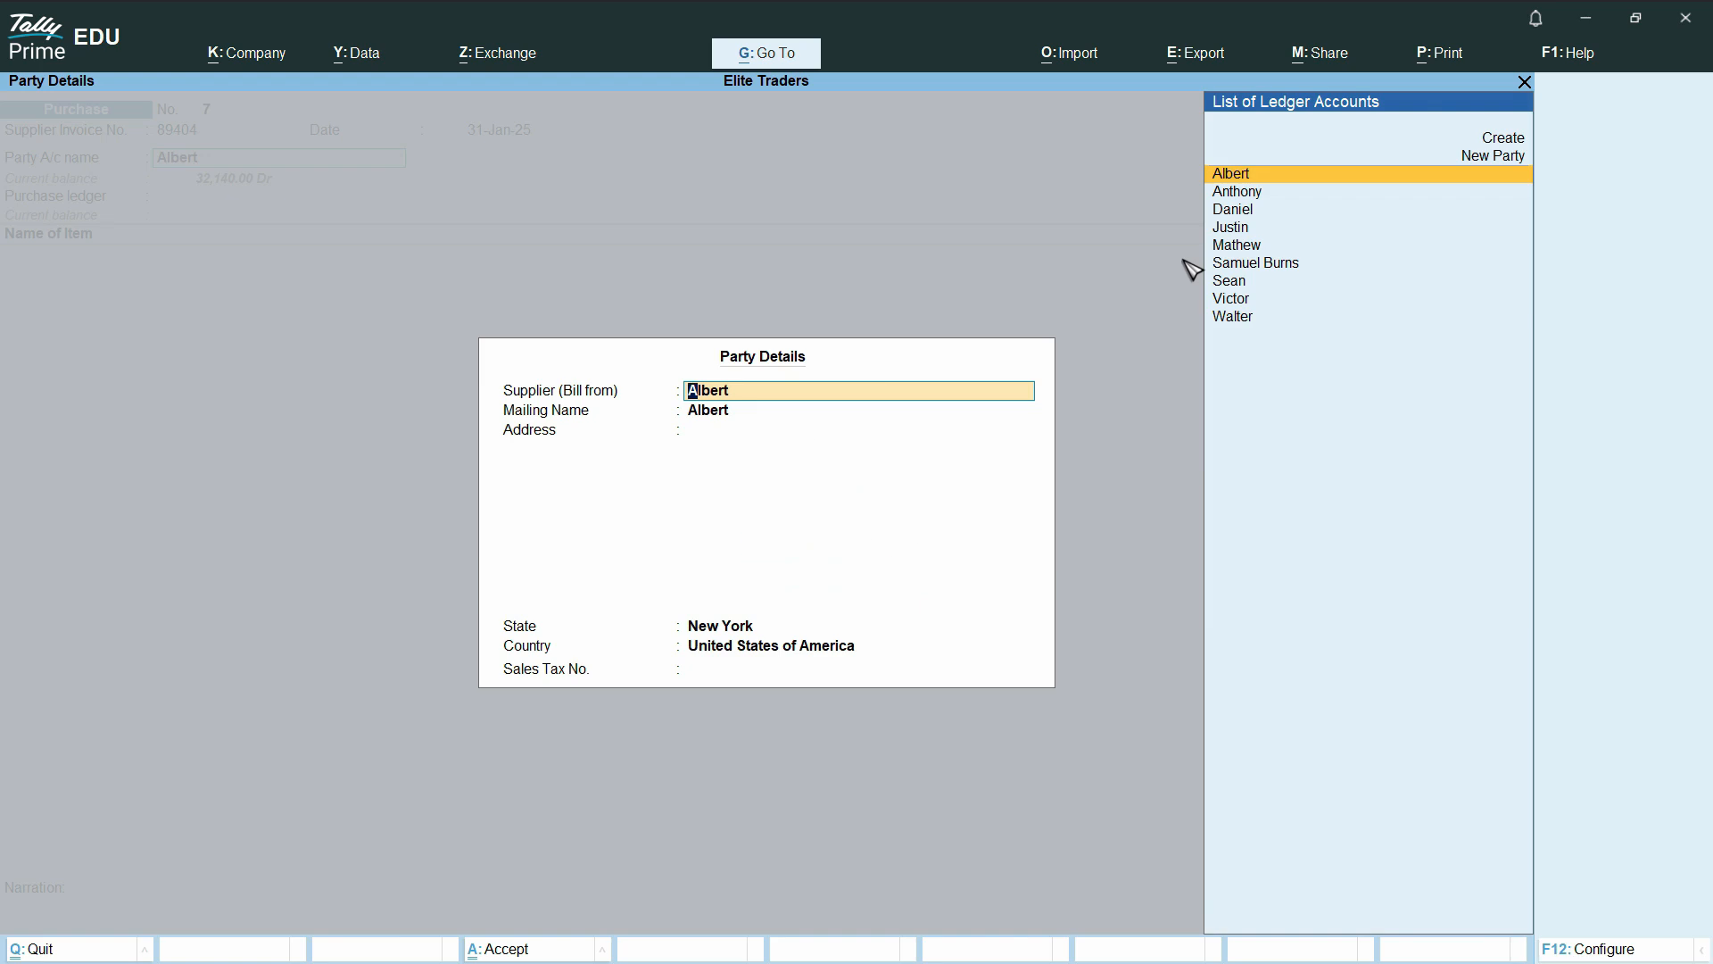
key("Return")
key("Return")
key("Return")
key("Return")
key("Return")
key("Return")
Add Water Bottles to the purchase voucher, with tracking and order numbers Not Applicable and Main Location as the location
key("Return")
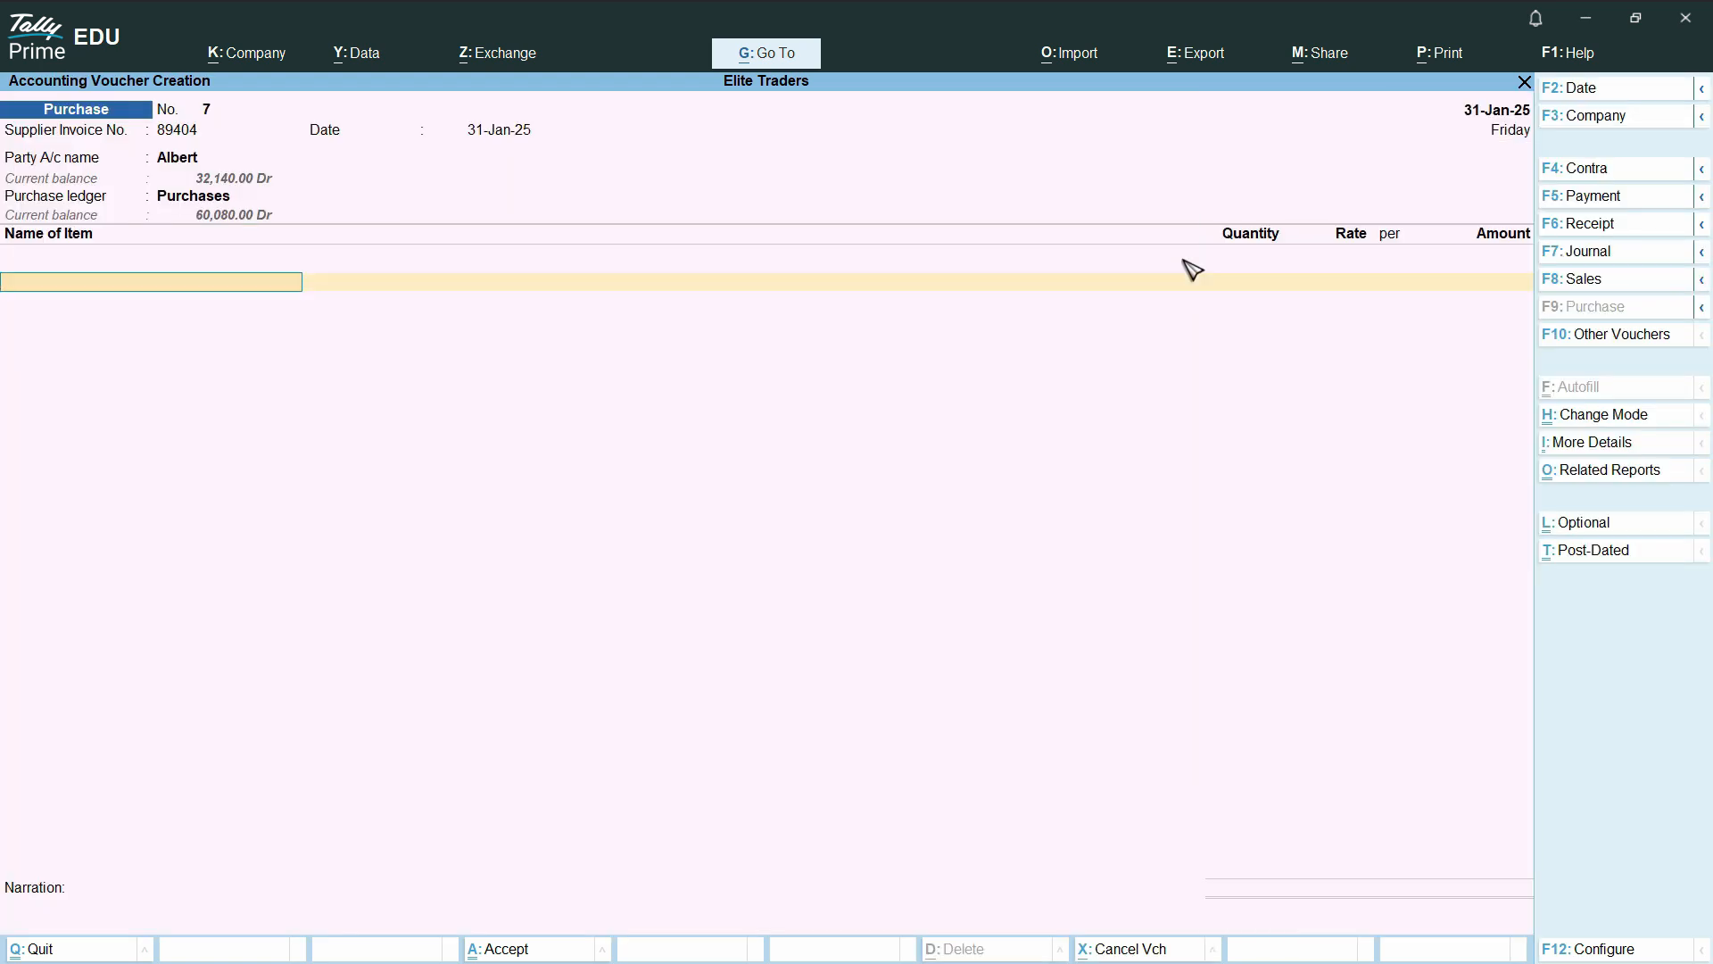
type("wa")
key("Return")
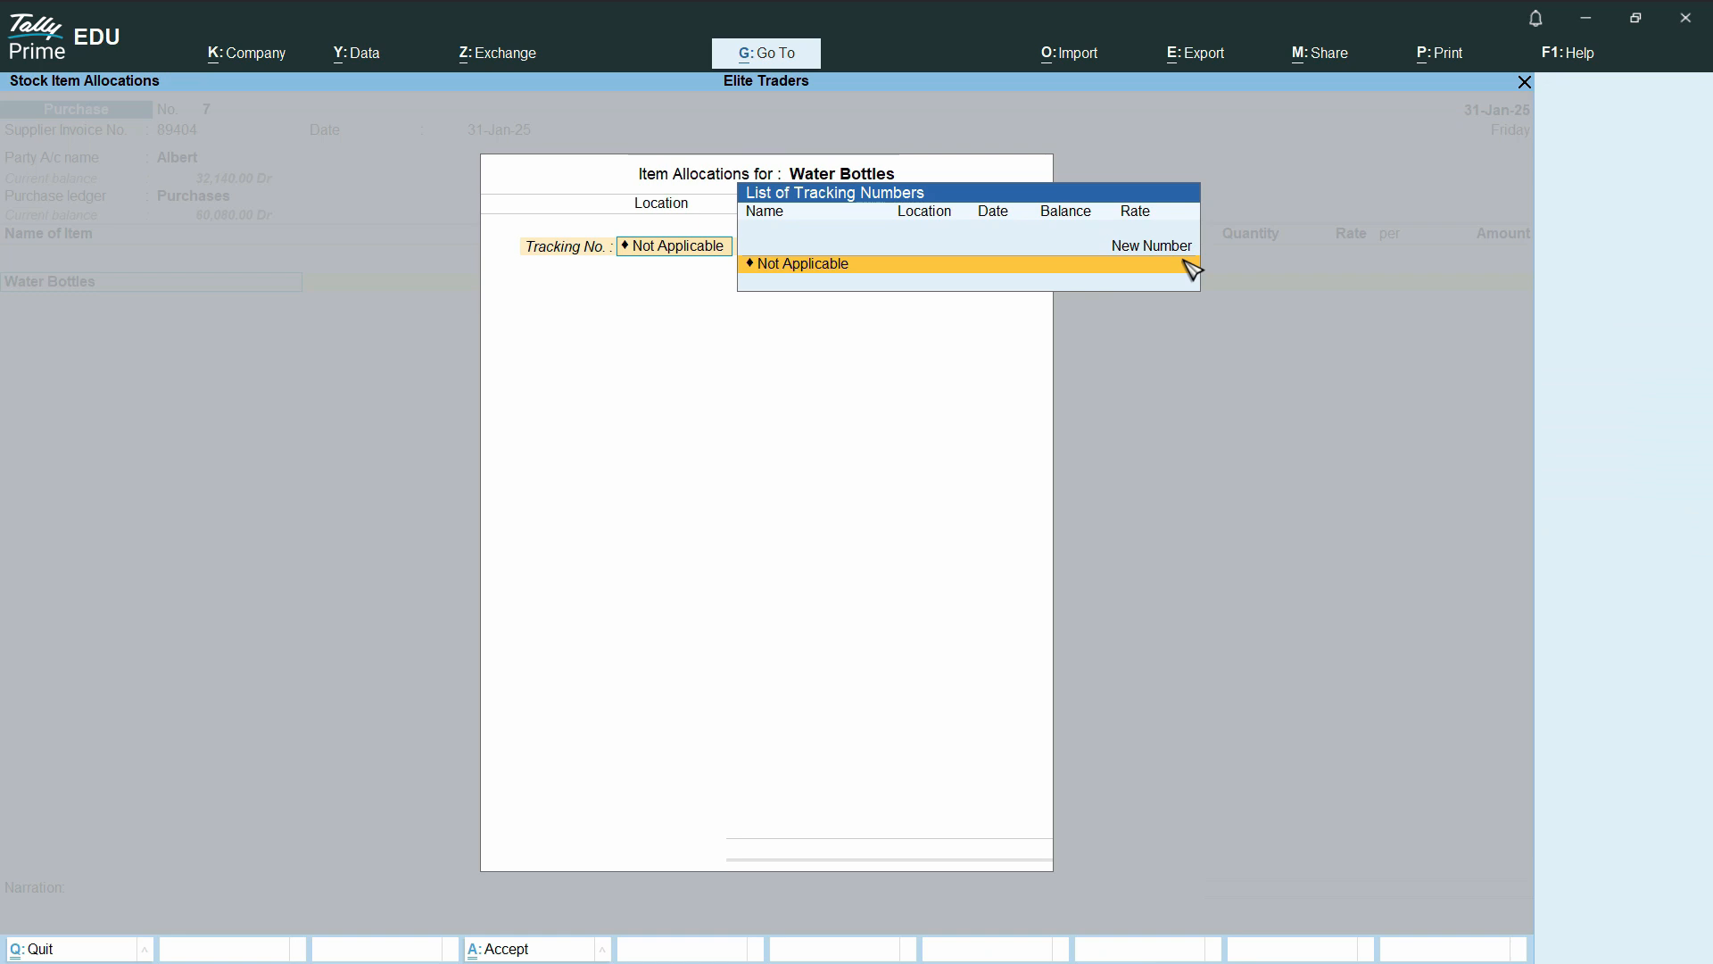
key("Return")
key("Return")
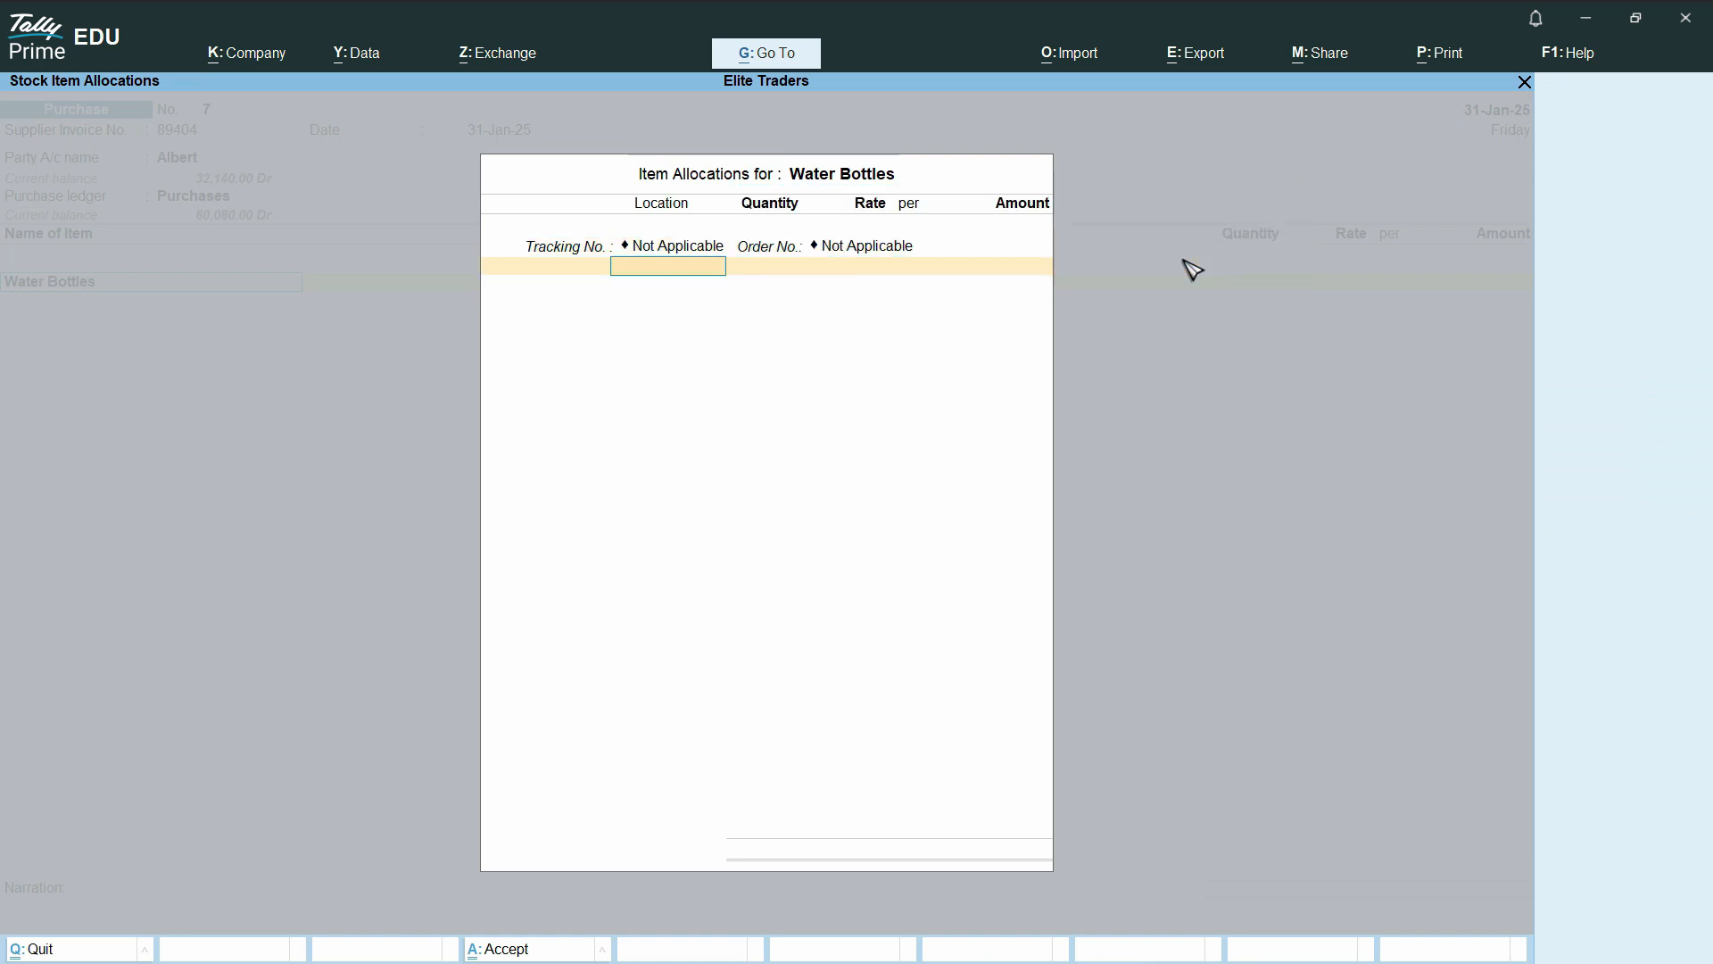
type("mai")
Set the purchased Water Bottles quantity to 100 and the rate to 100, and complete the item line
key("Return")
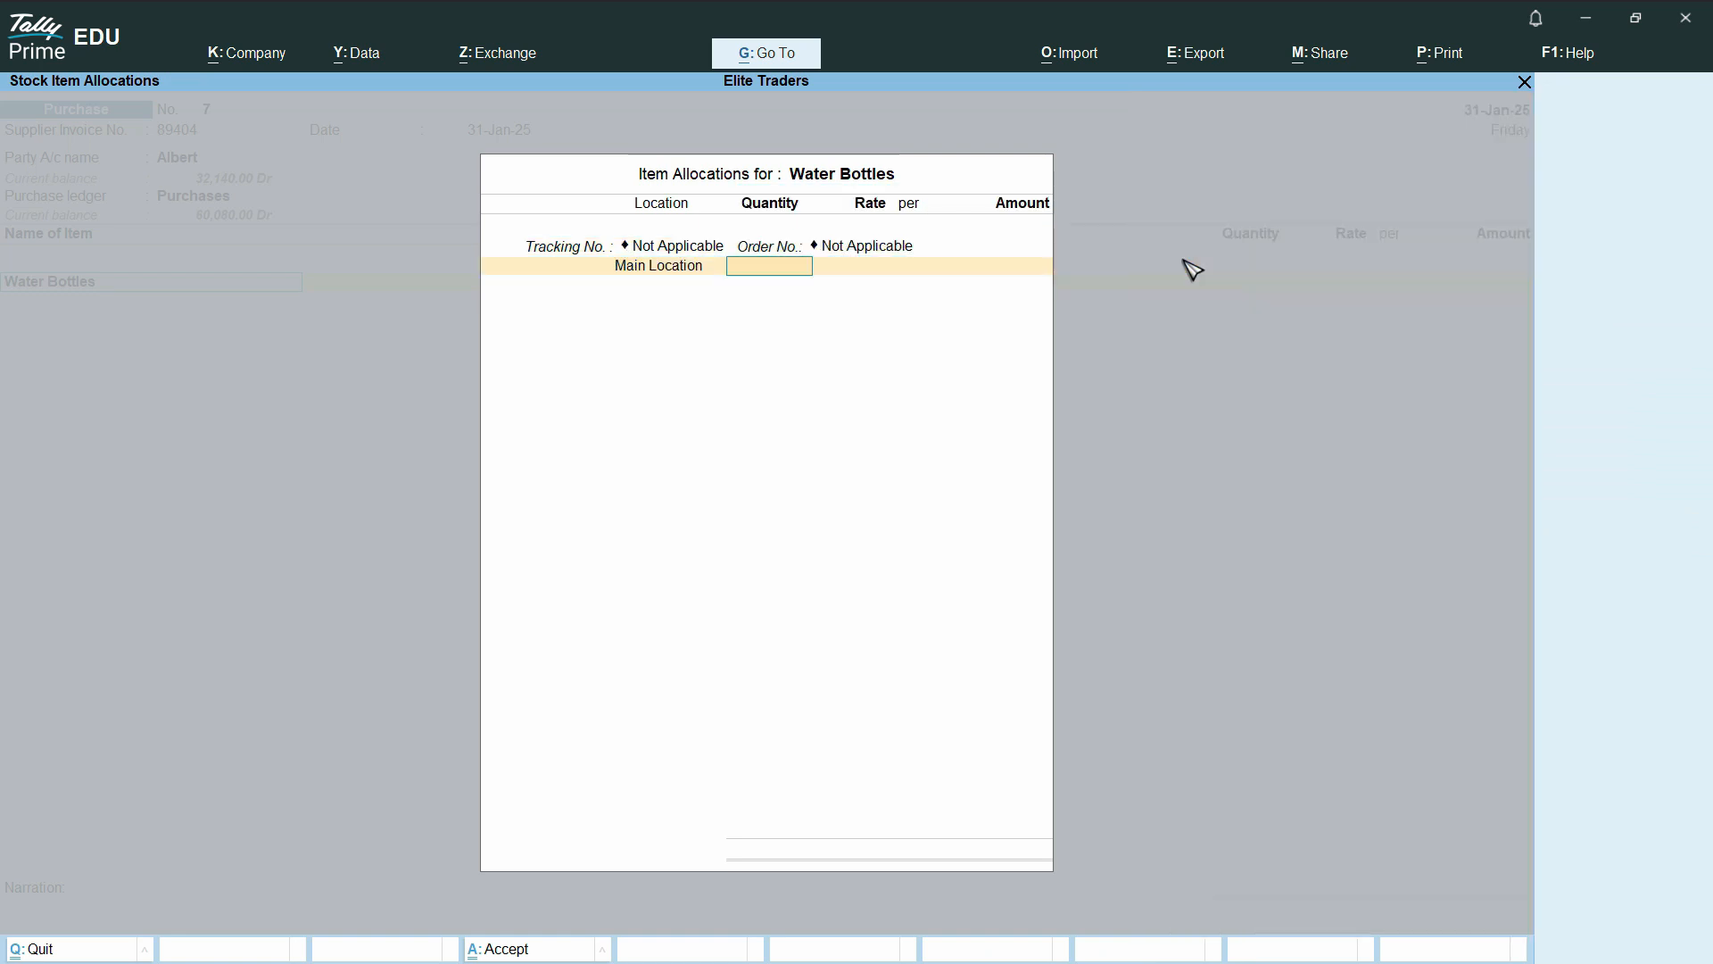
type("100")
key("Return")
type("100")
key("Return")
key("Return")
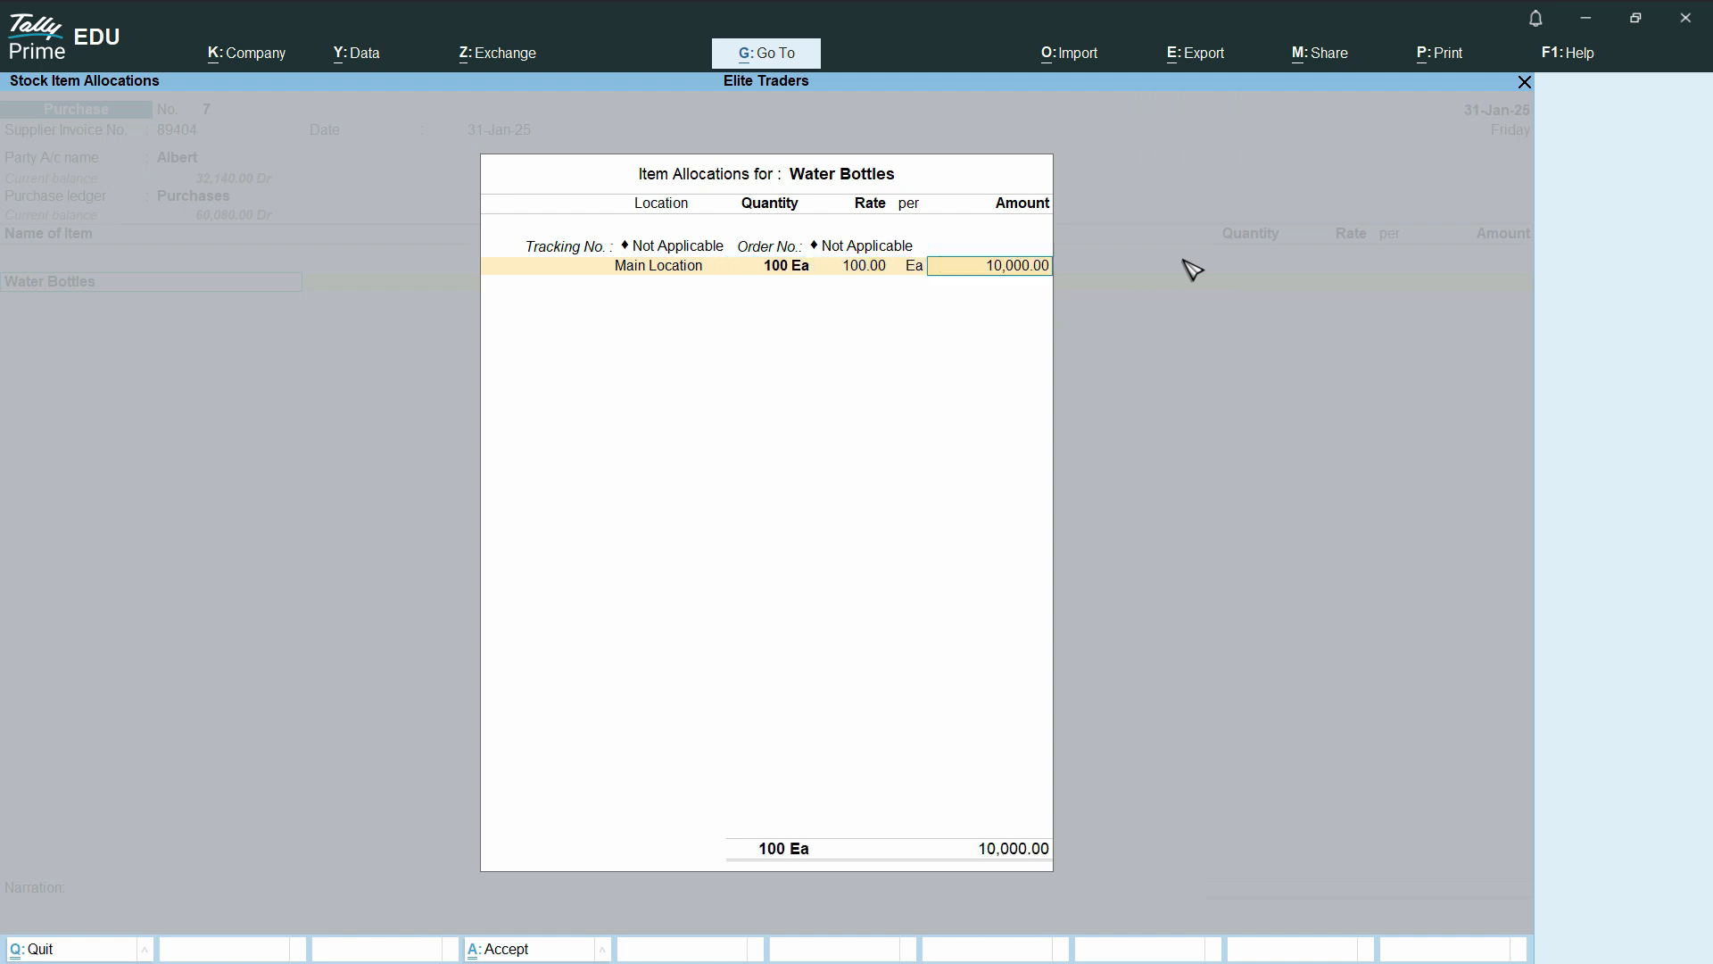
key("Return")
key("Return")
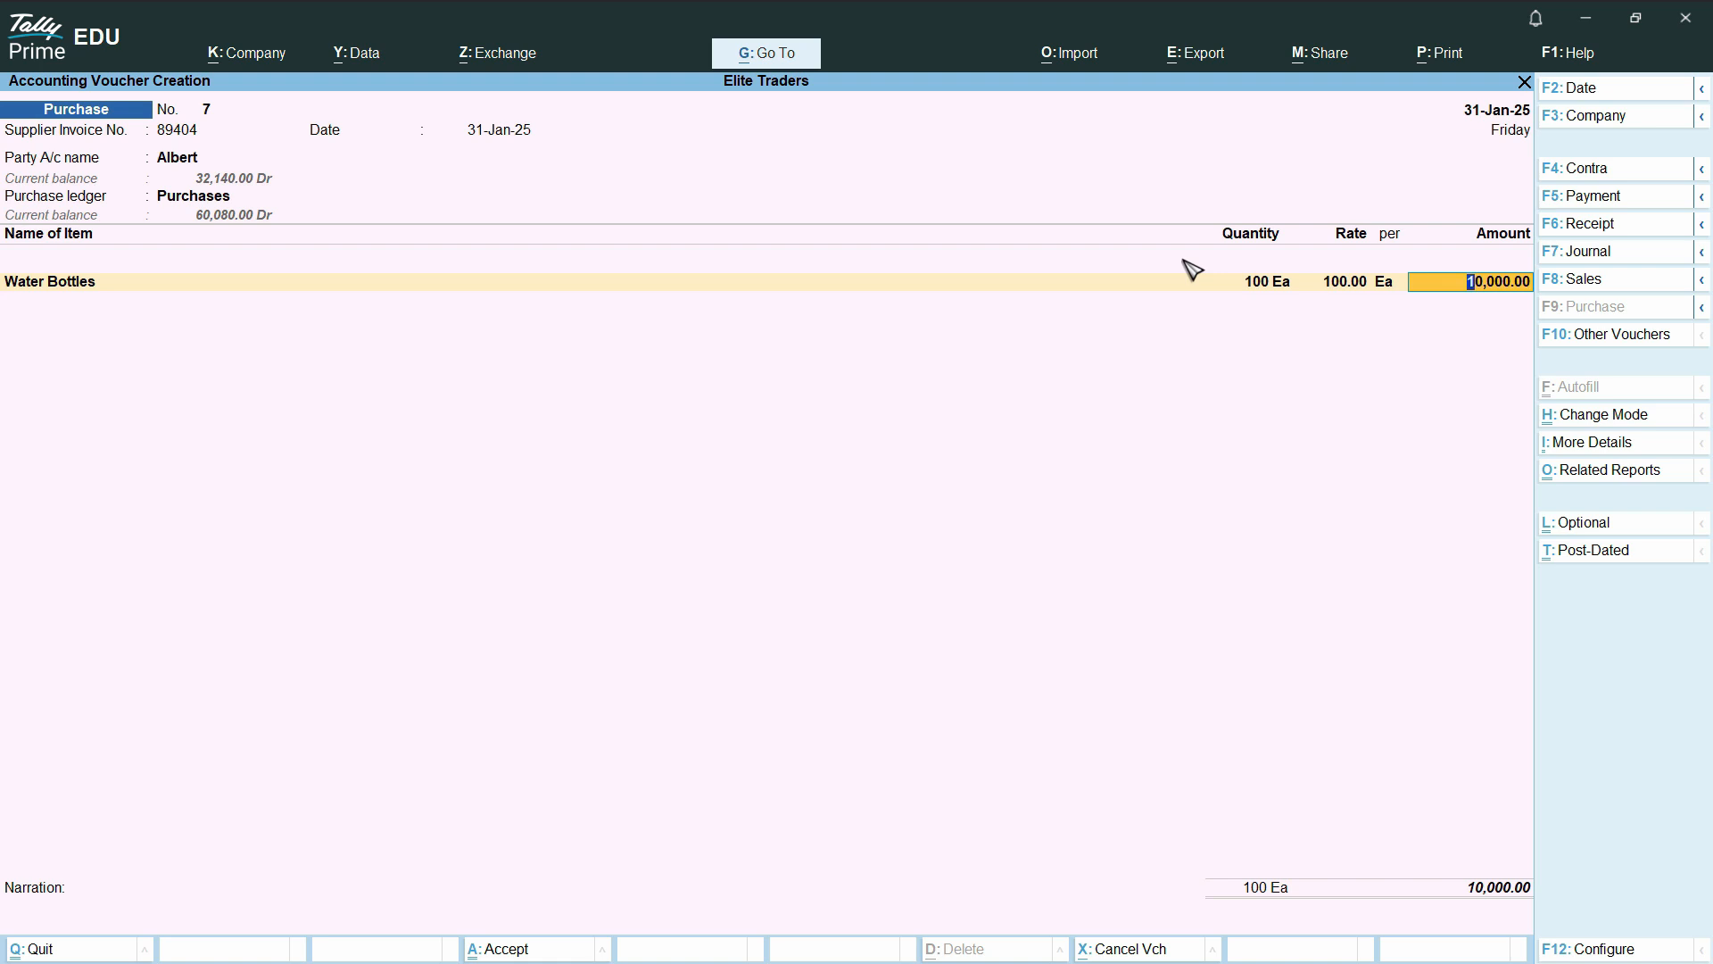
key("Return")
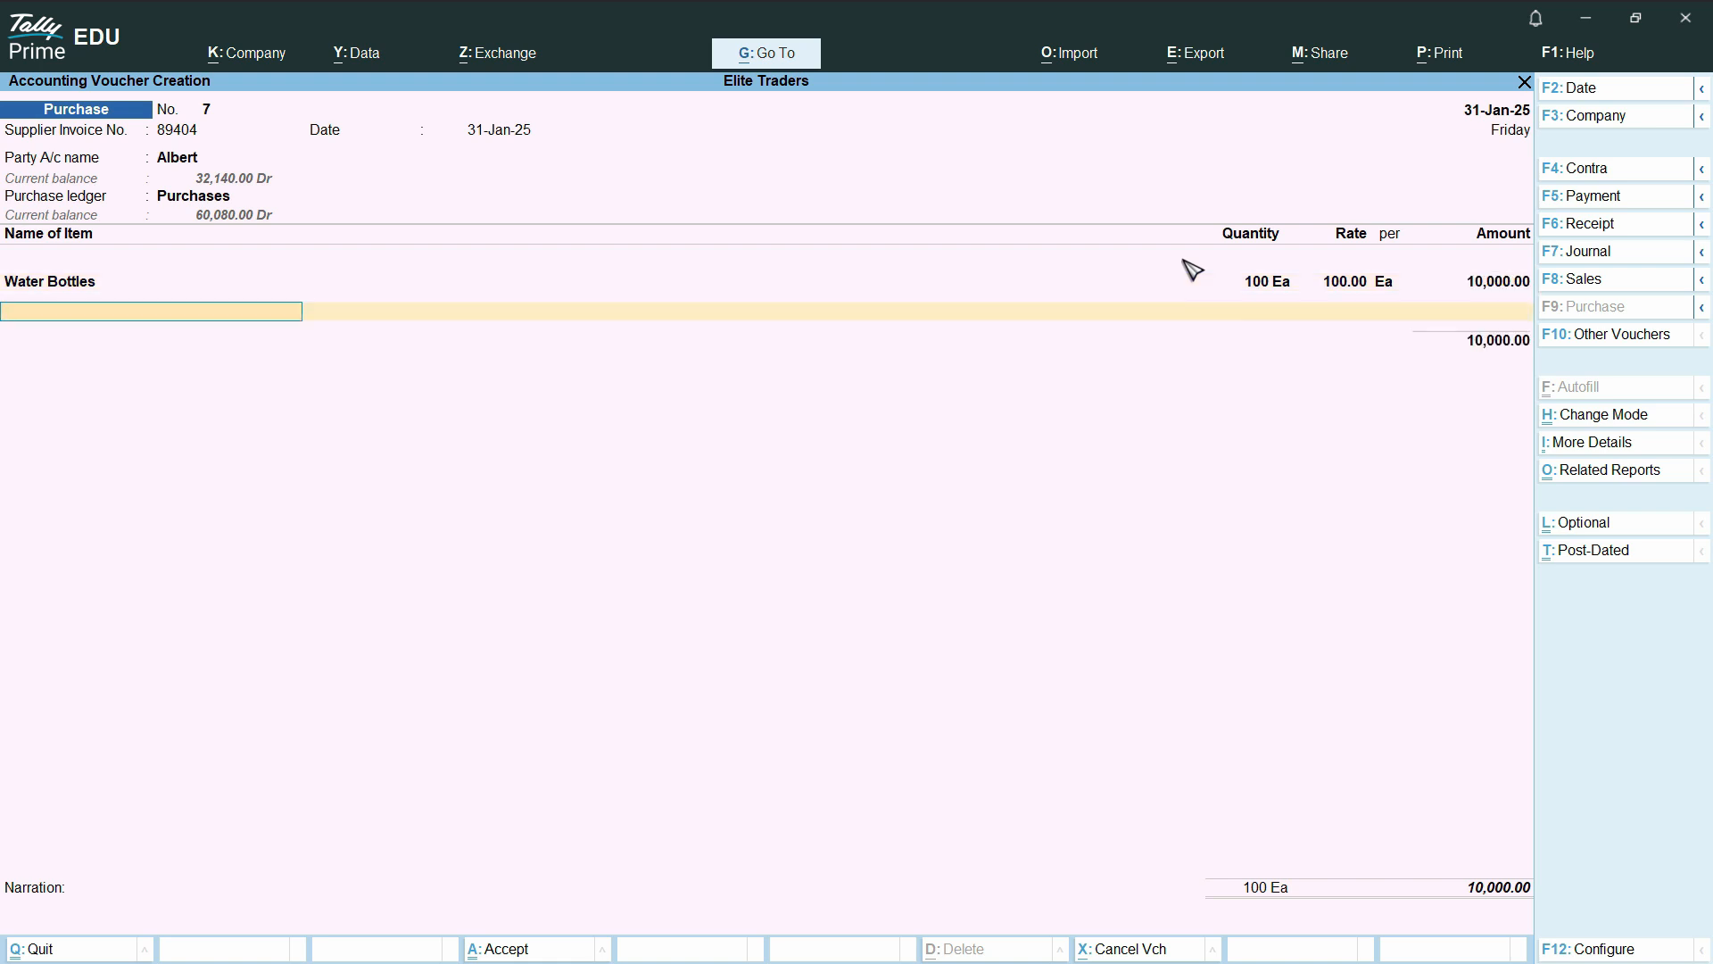
End the stock item list and add the Vat @ 16% ledger below the Water Bottles line
type("G")
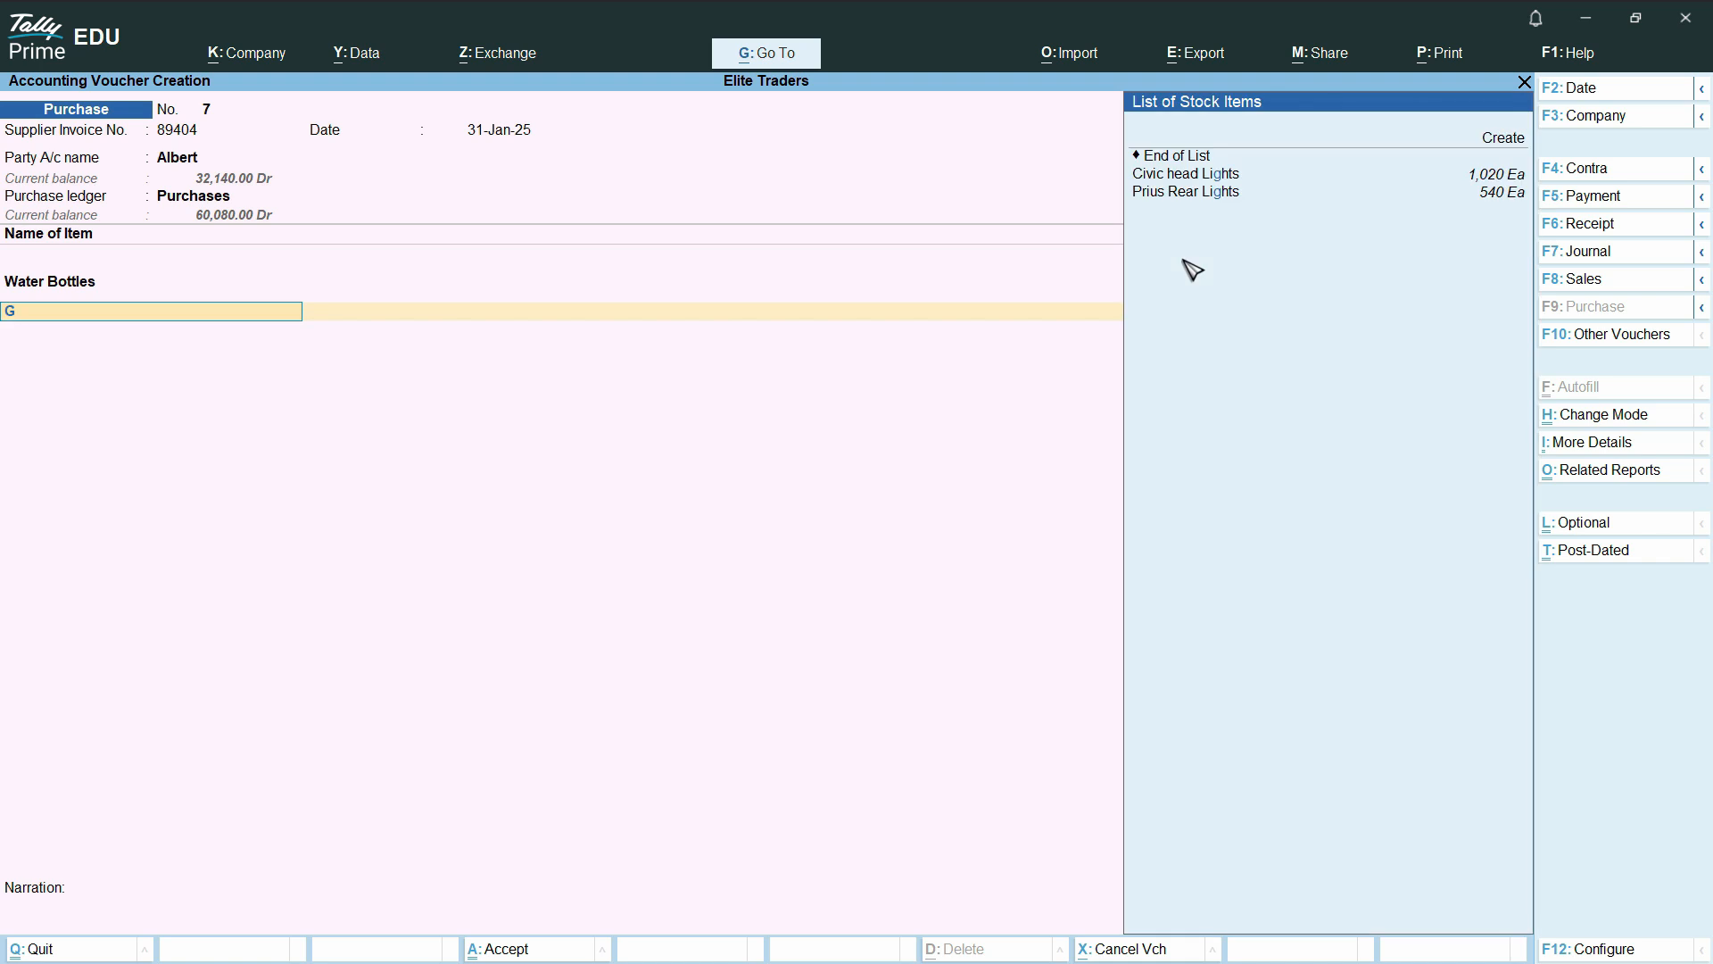
key("BackSpace")
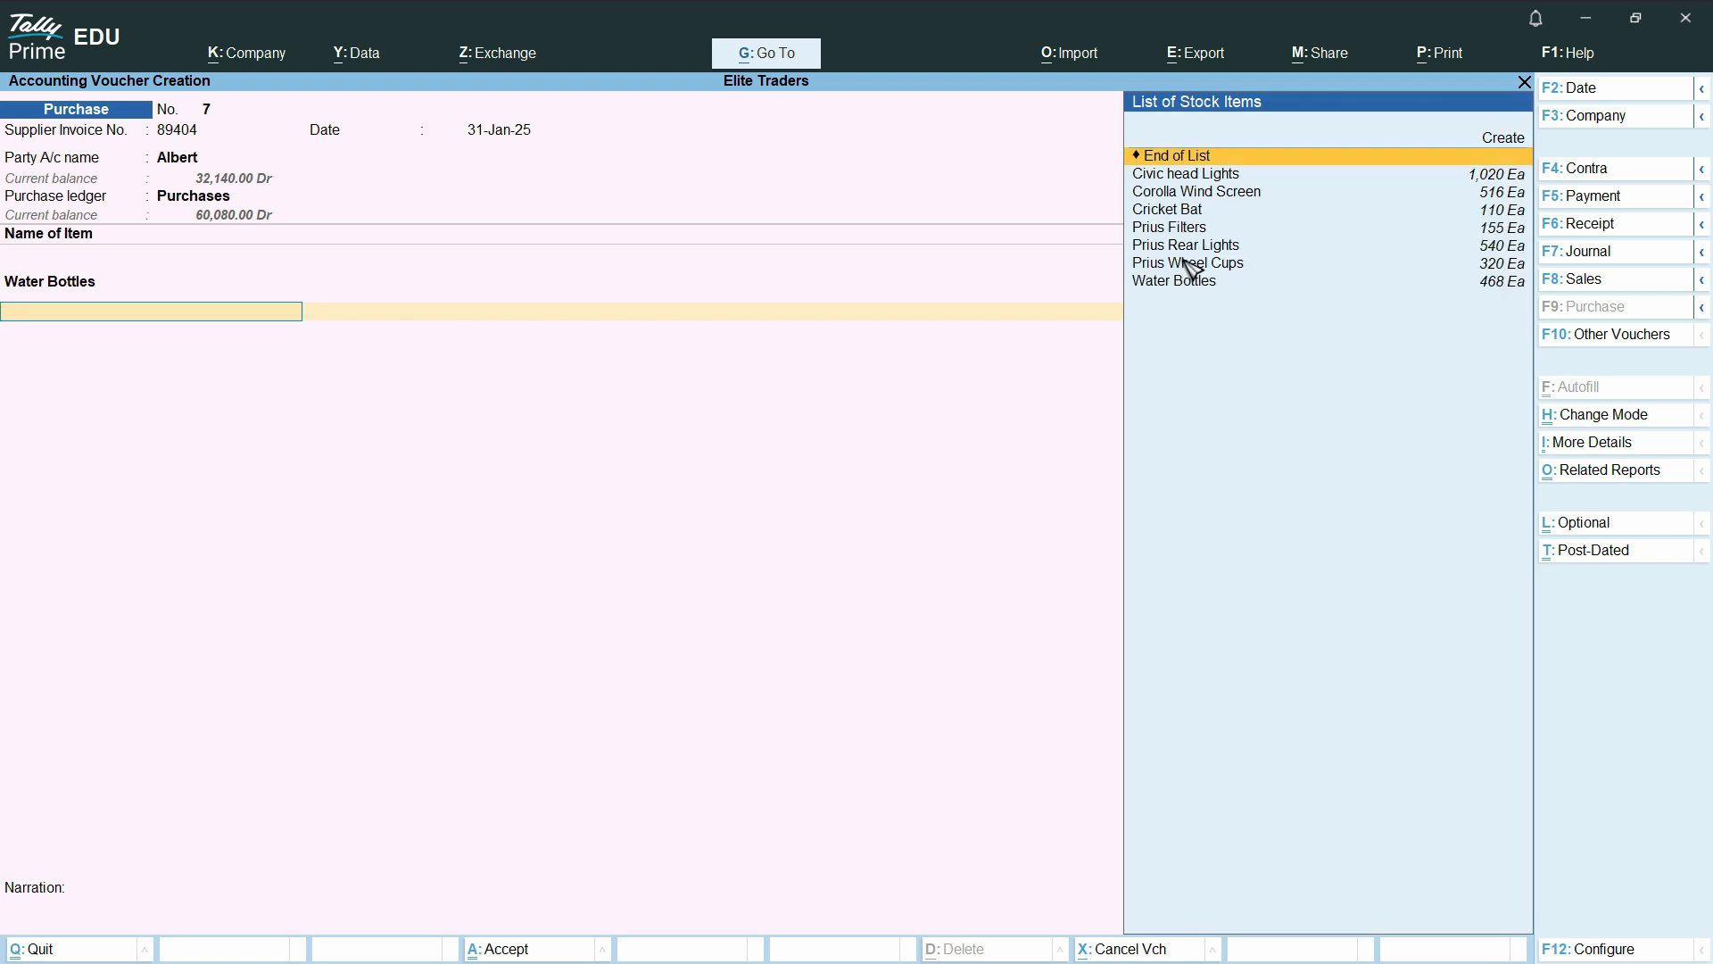
key("BackSpace")
key("Return")
key("Return")
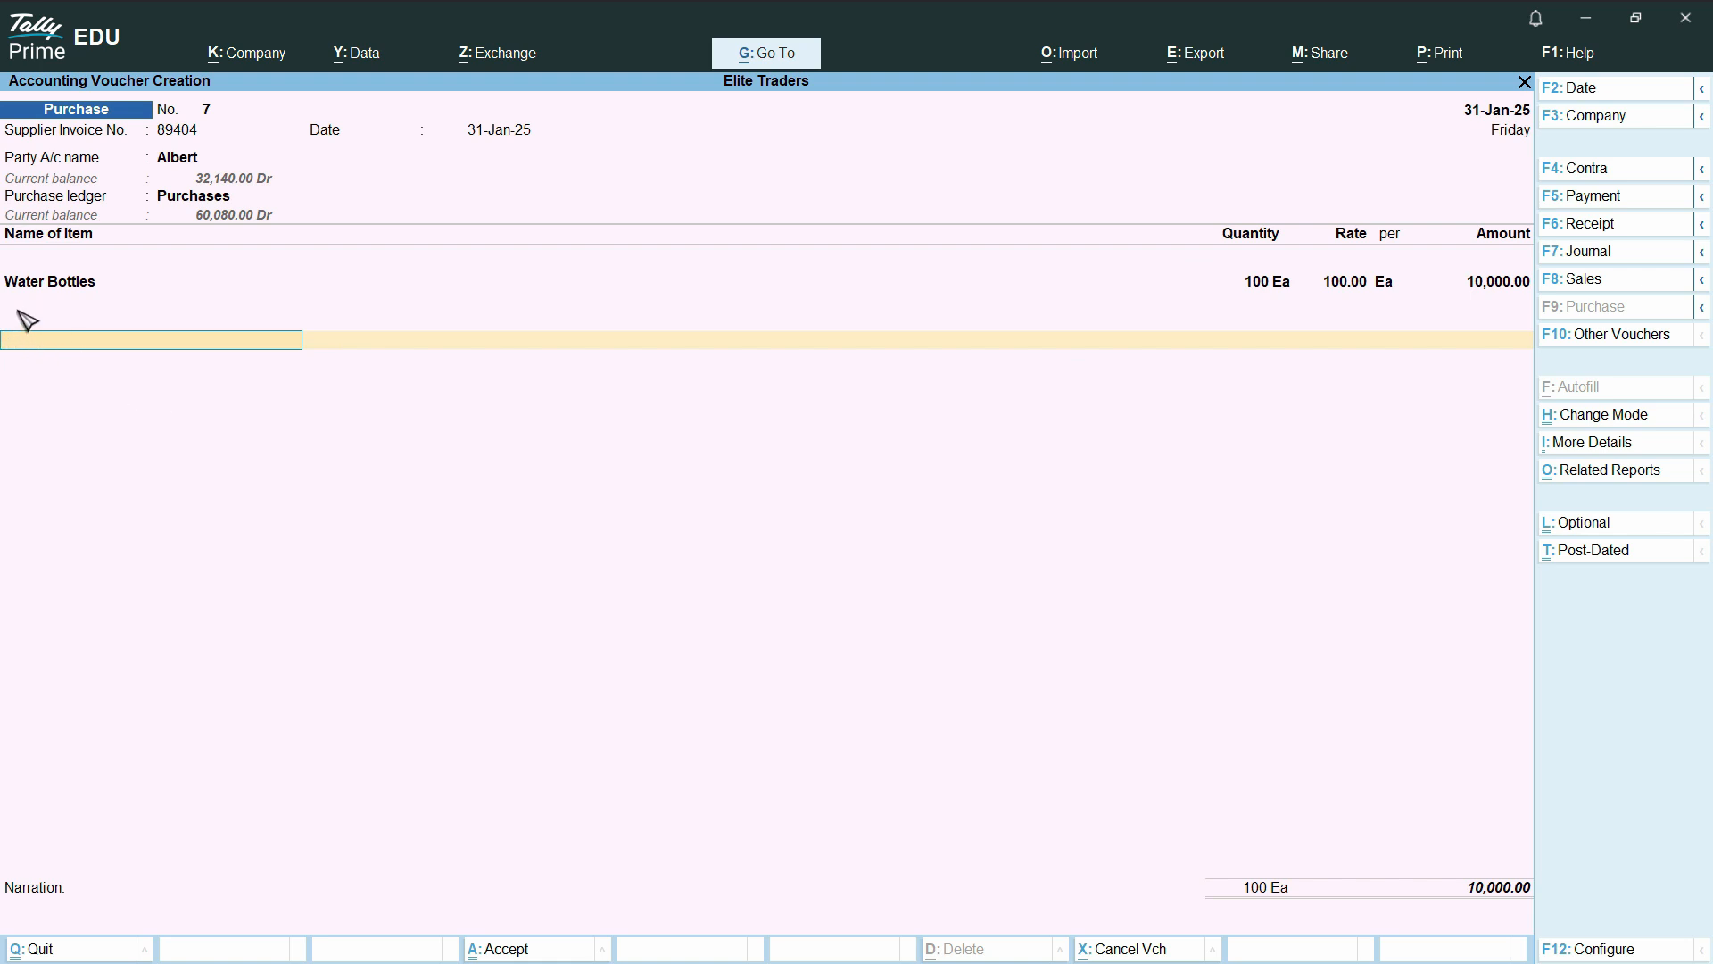
type("Va")
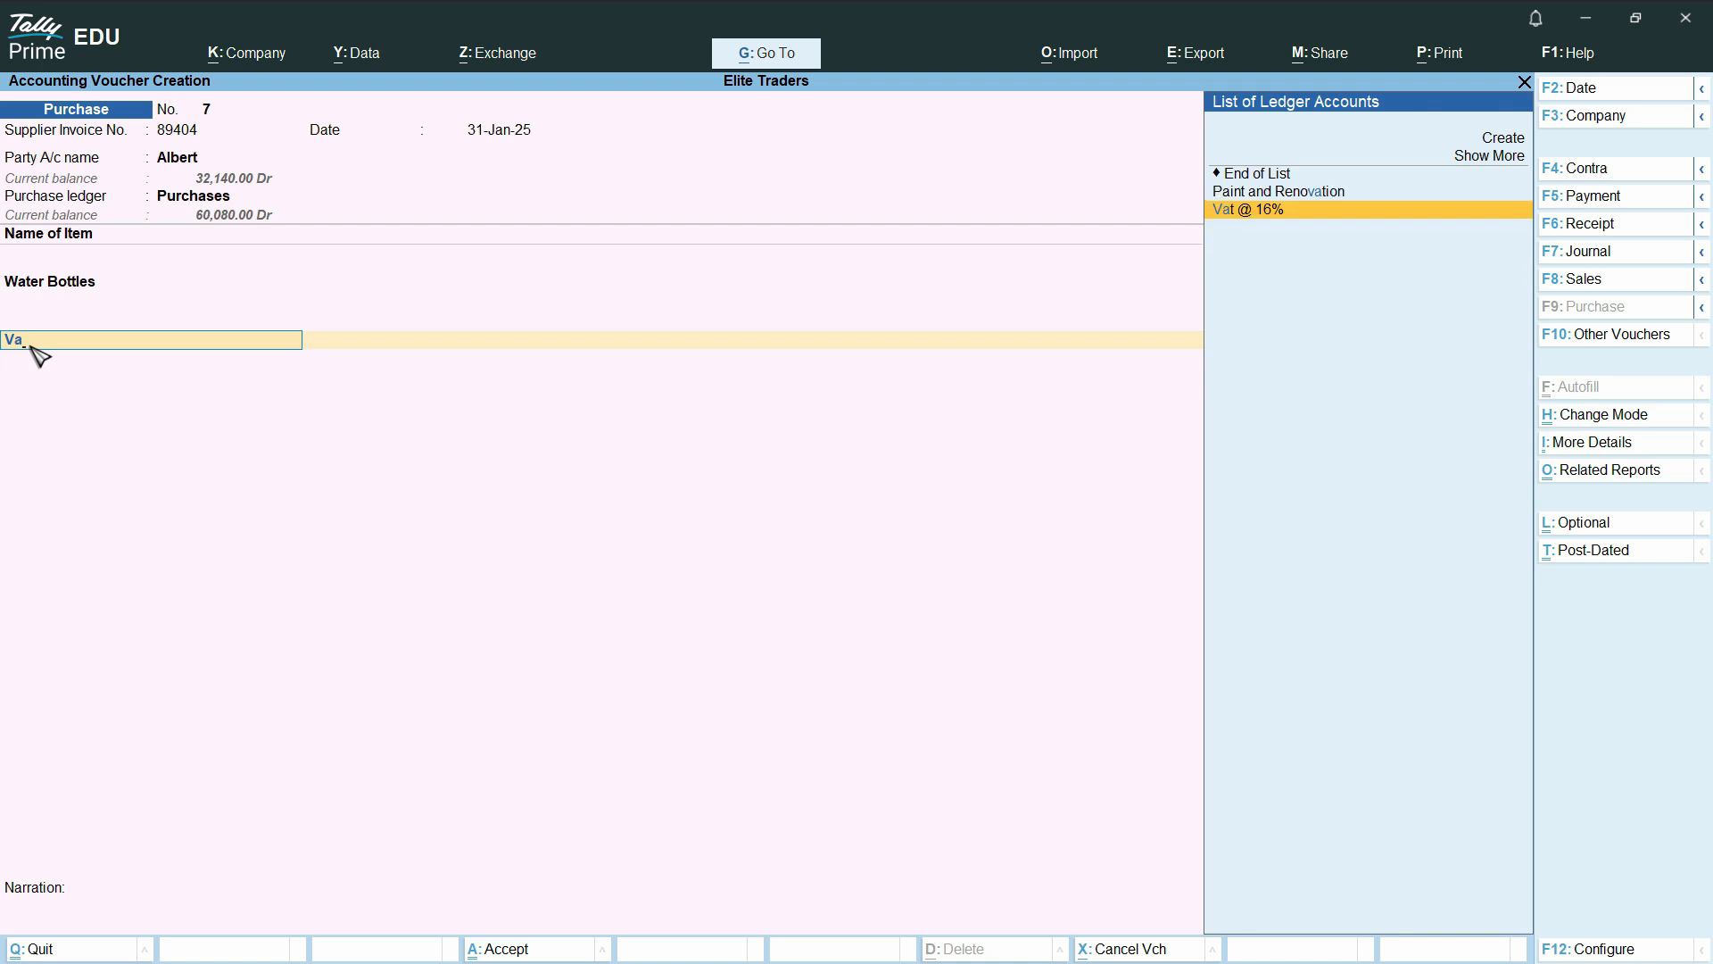
key("BackSpace")
key("BackSpace")
type("Va")
left_click(1269, 210)
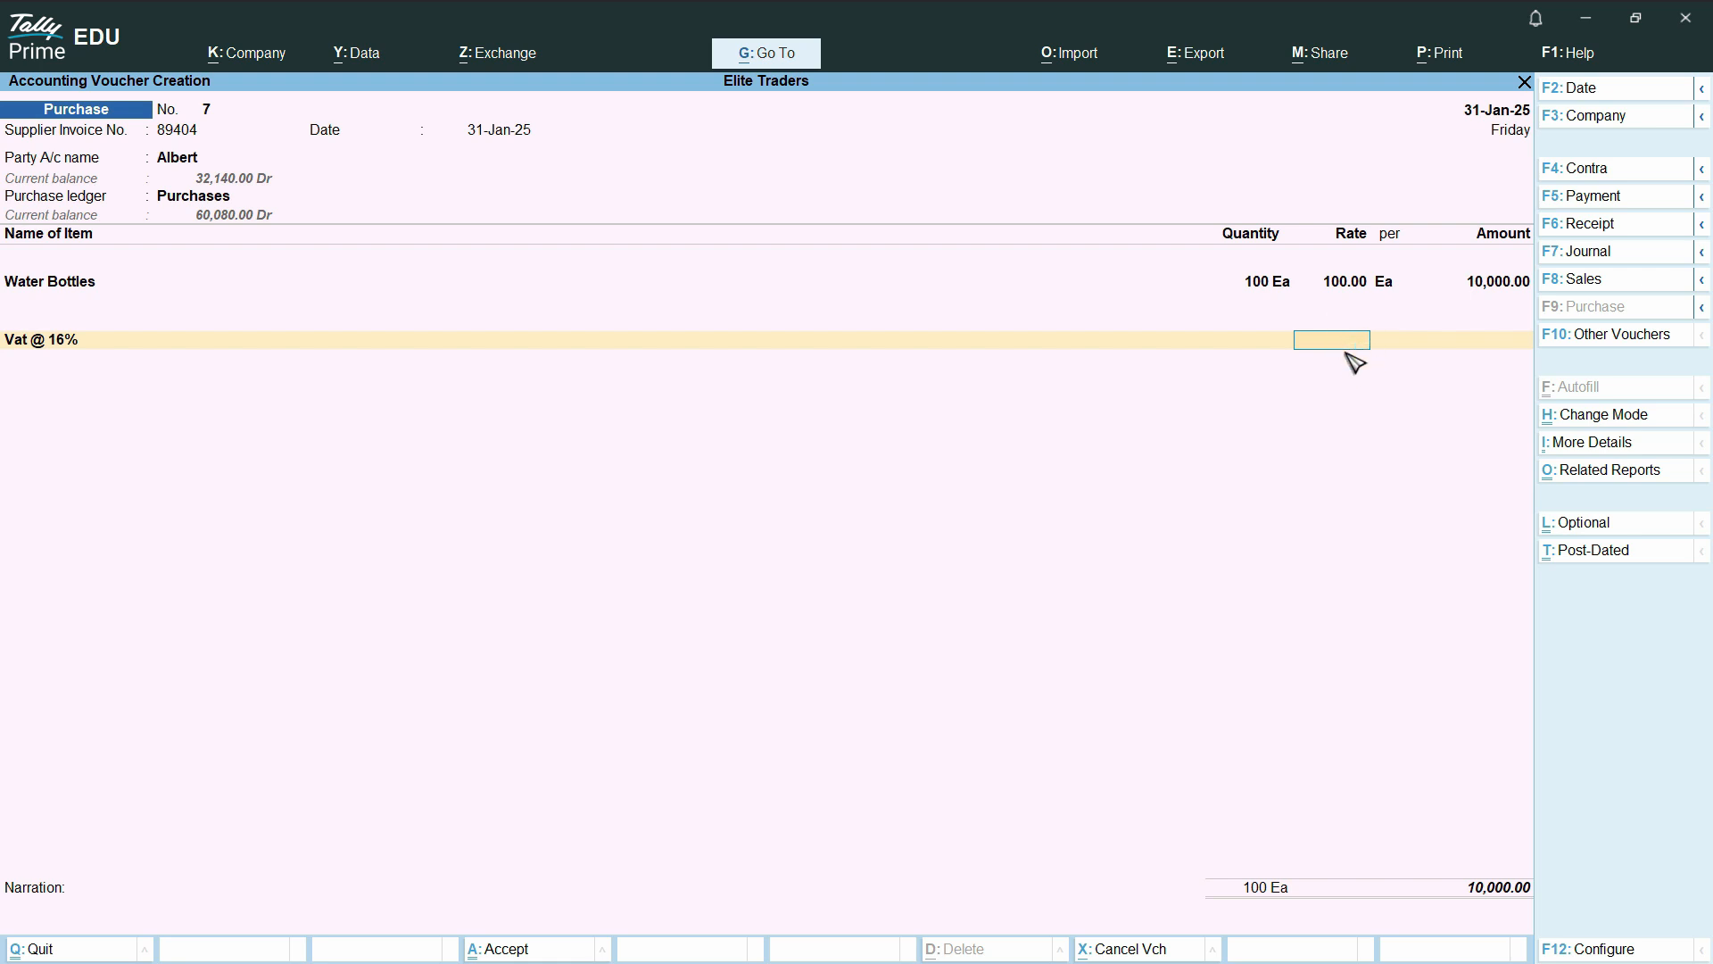
Check the Vat @ 16% ledger's master settings and return to its rate field in the voucher
key("BackSpace")
key("ctrl+Return")
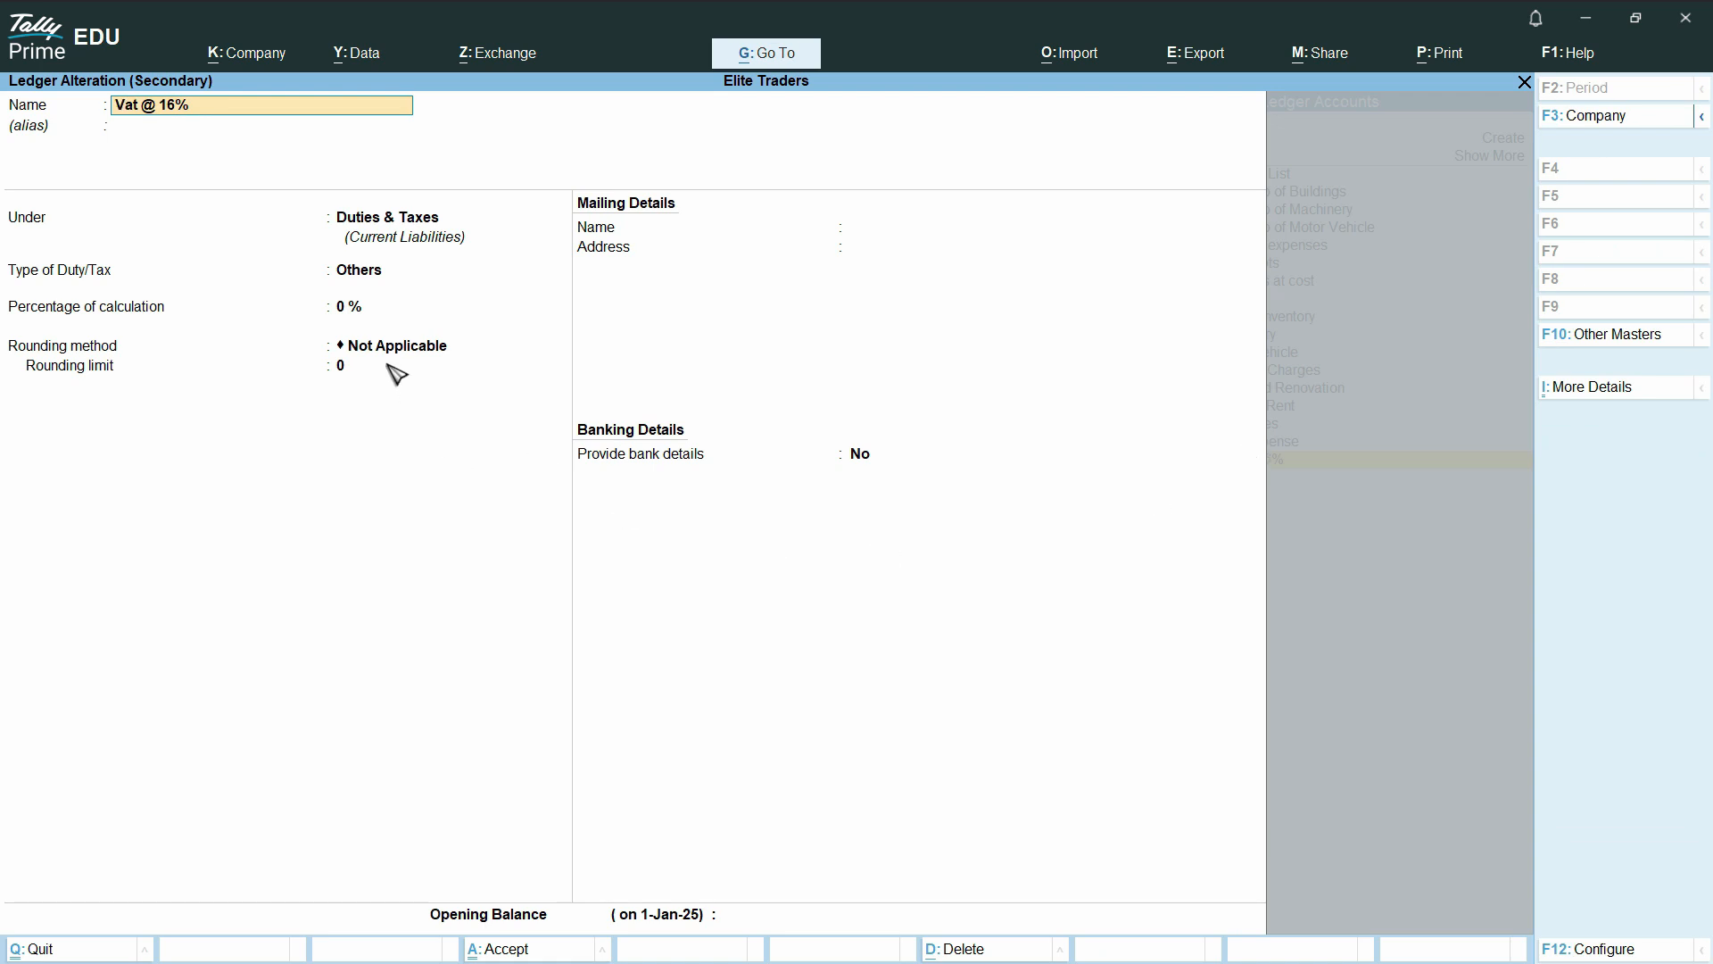
key("BackSpace")
key("Escape")
key("Return")
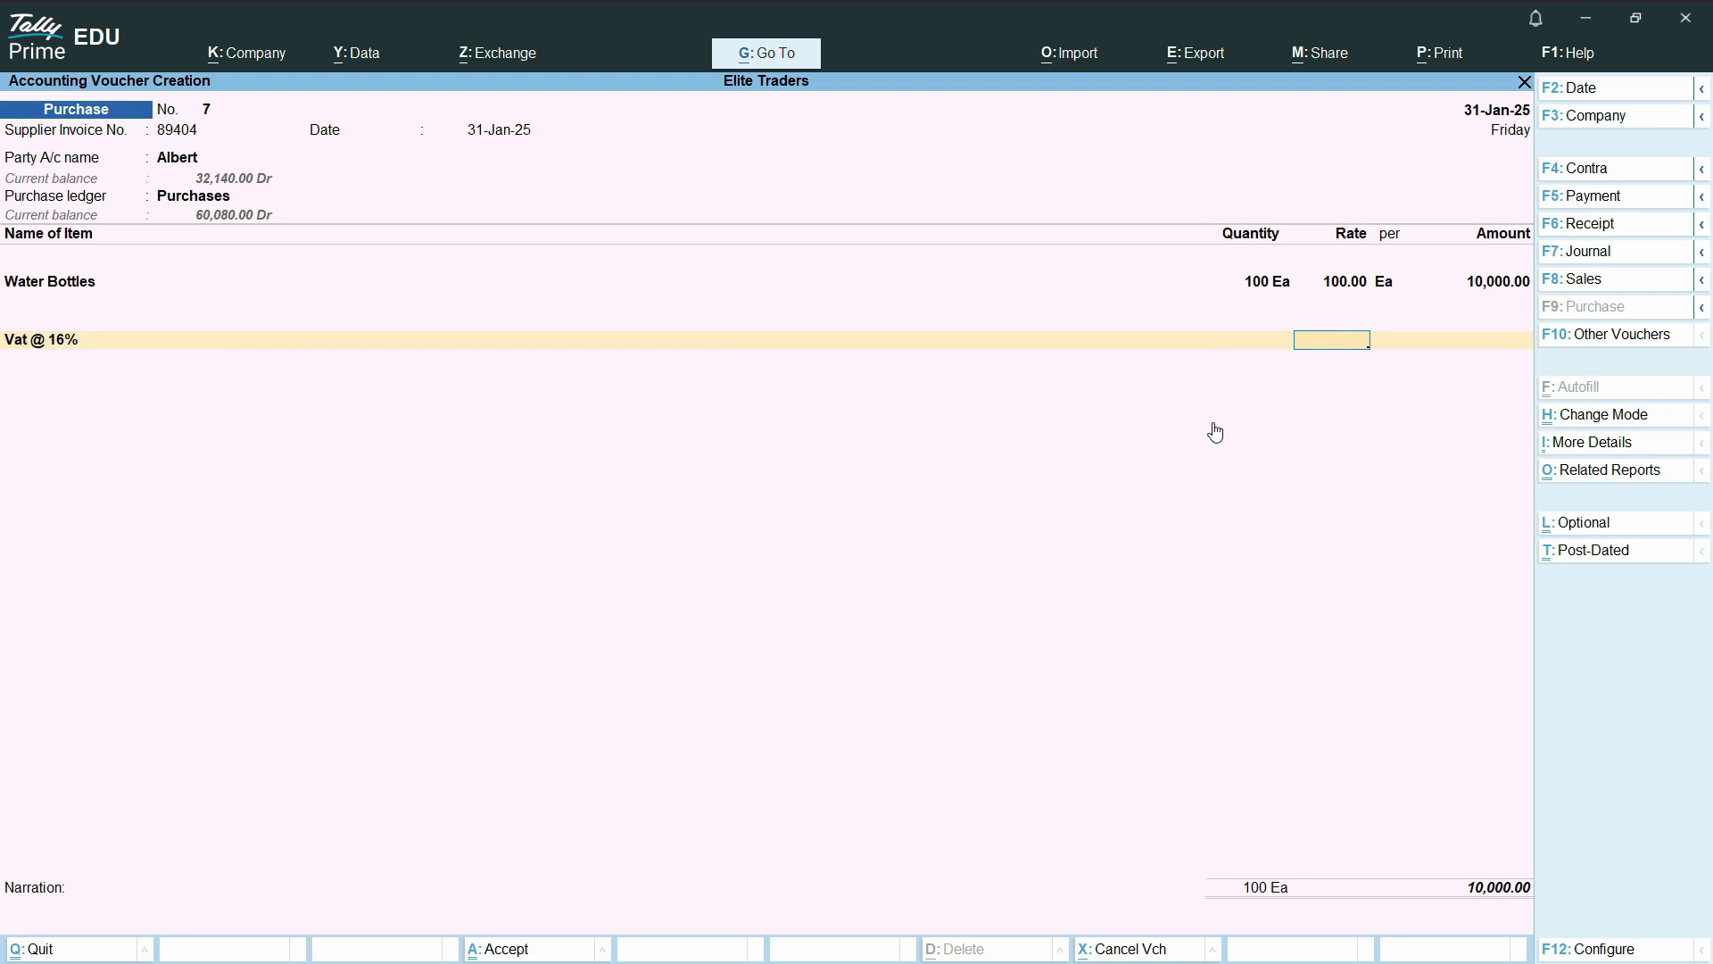
Set the Vat @ 16% line's rate to 16 and compare the amounts with the VAT Calculation Scenario slide
type("16")
key("Return")
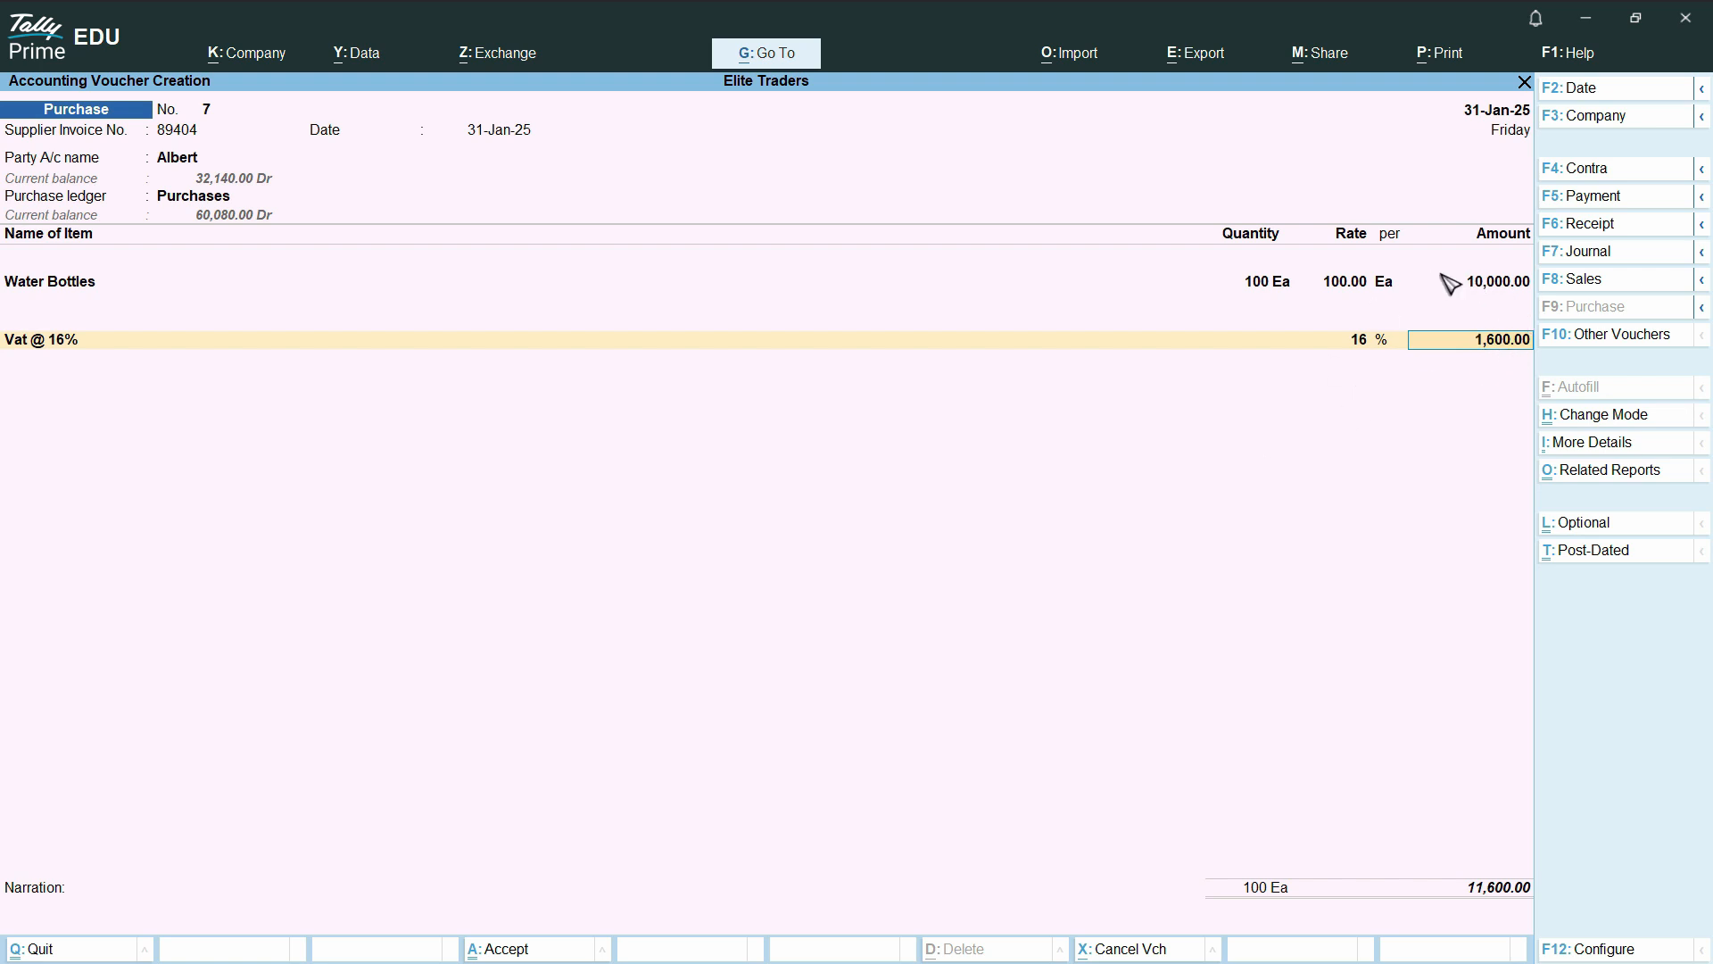
key("alt")
key("alt+Tab")
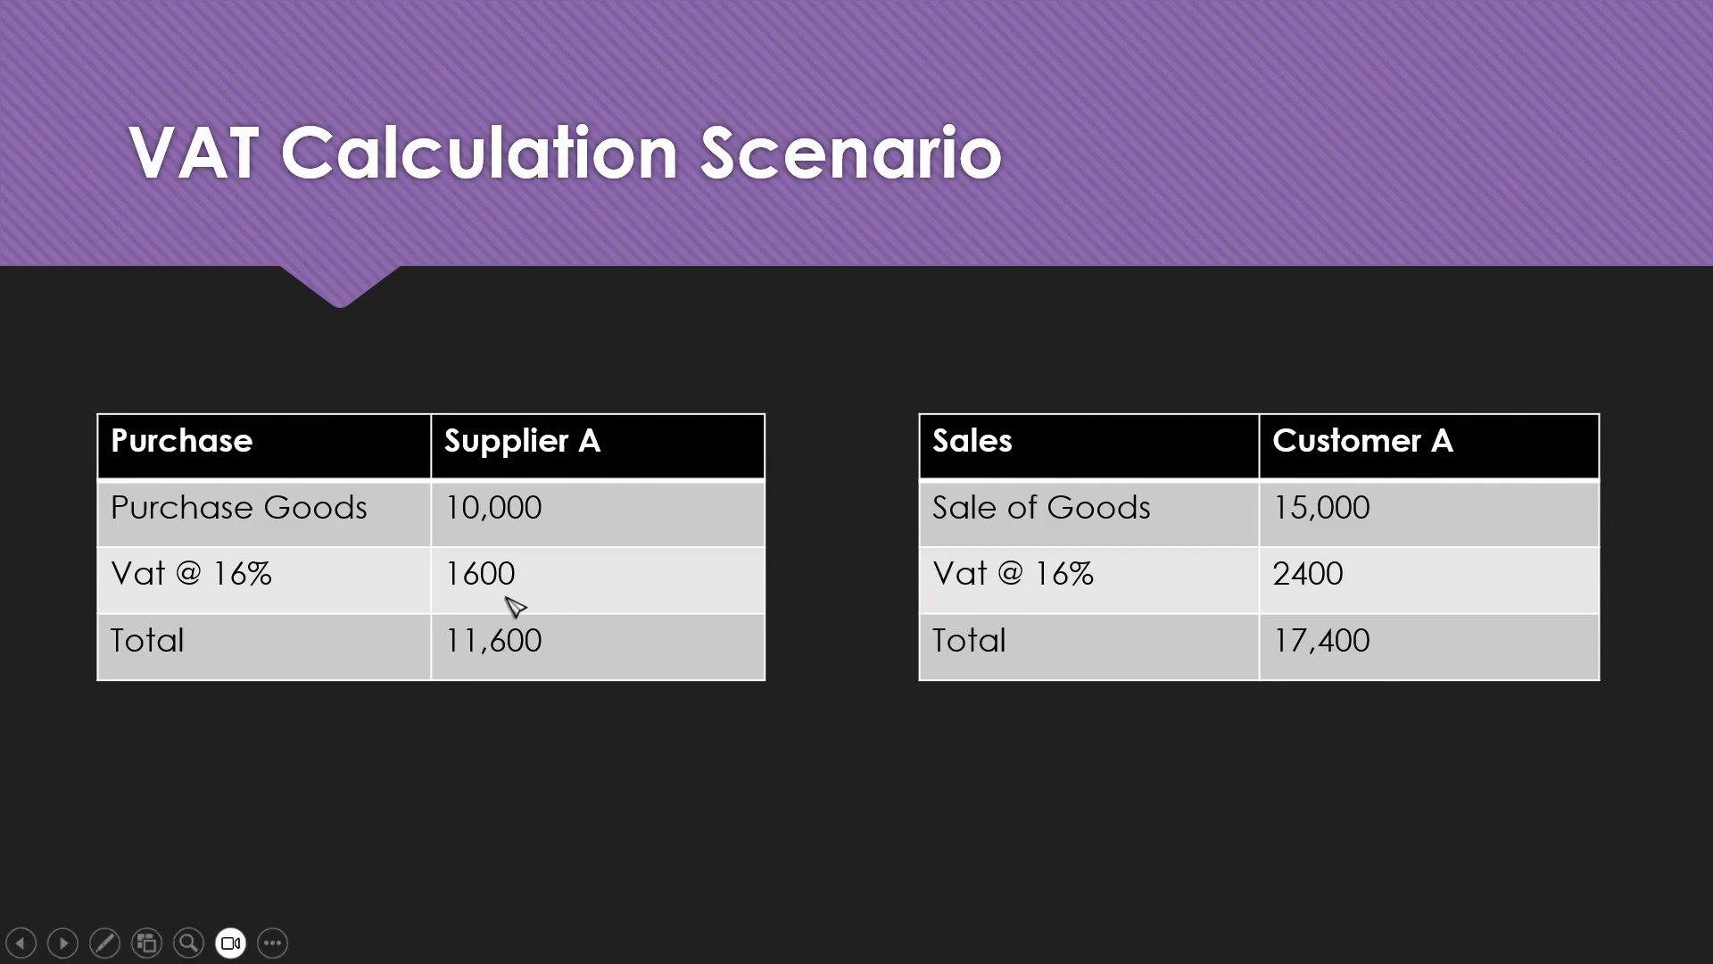
key("alt+Tab")
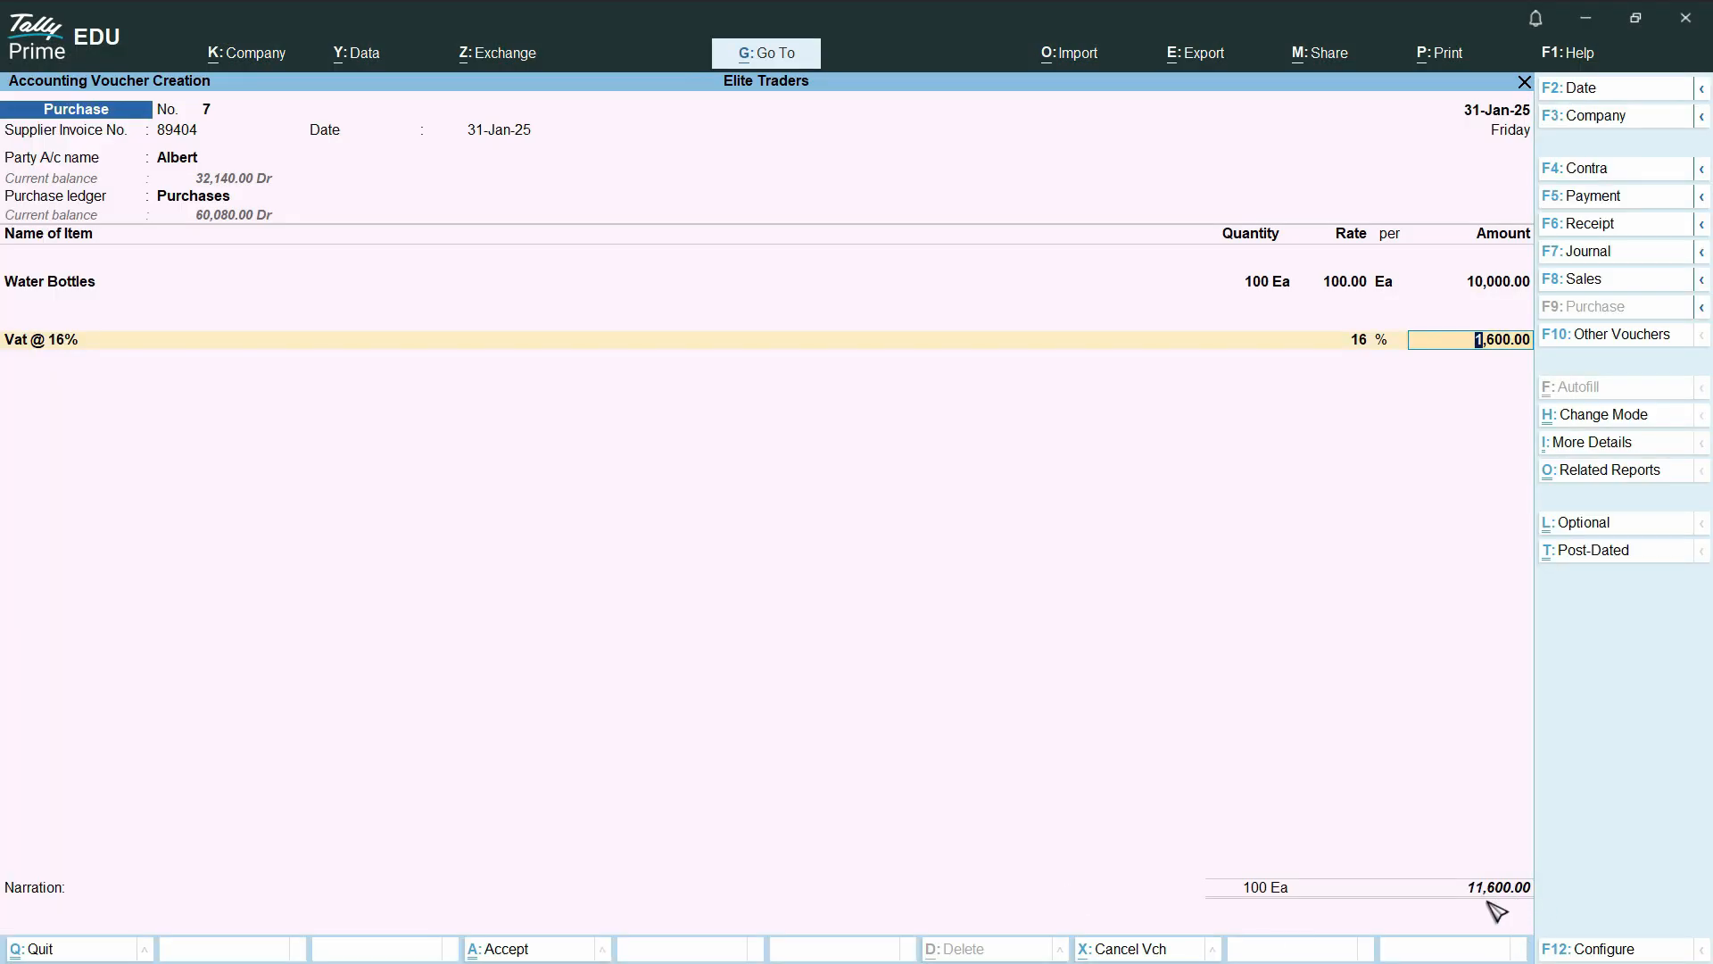
Finish the ledger lines and allocate the full bill amount as New Ref 89404 on the credit side
key("Return")
key("Return")
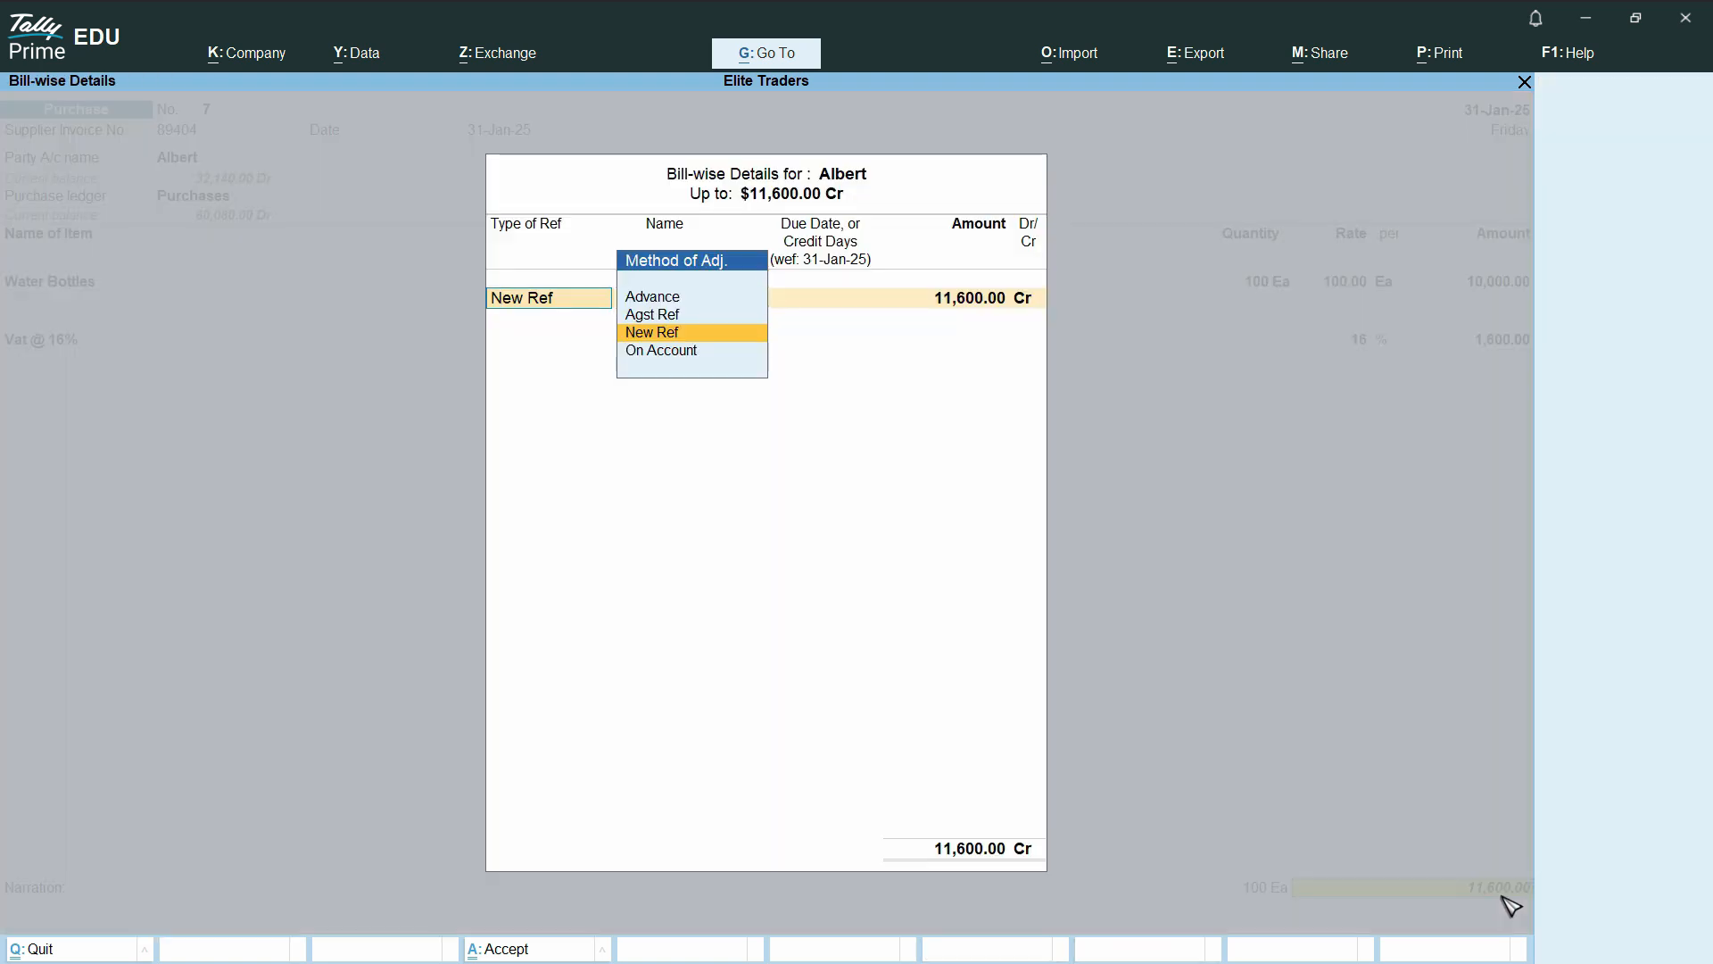
key("Return")
key("Return")
key("Return")
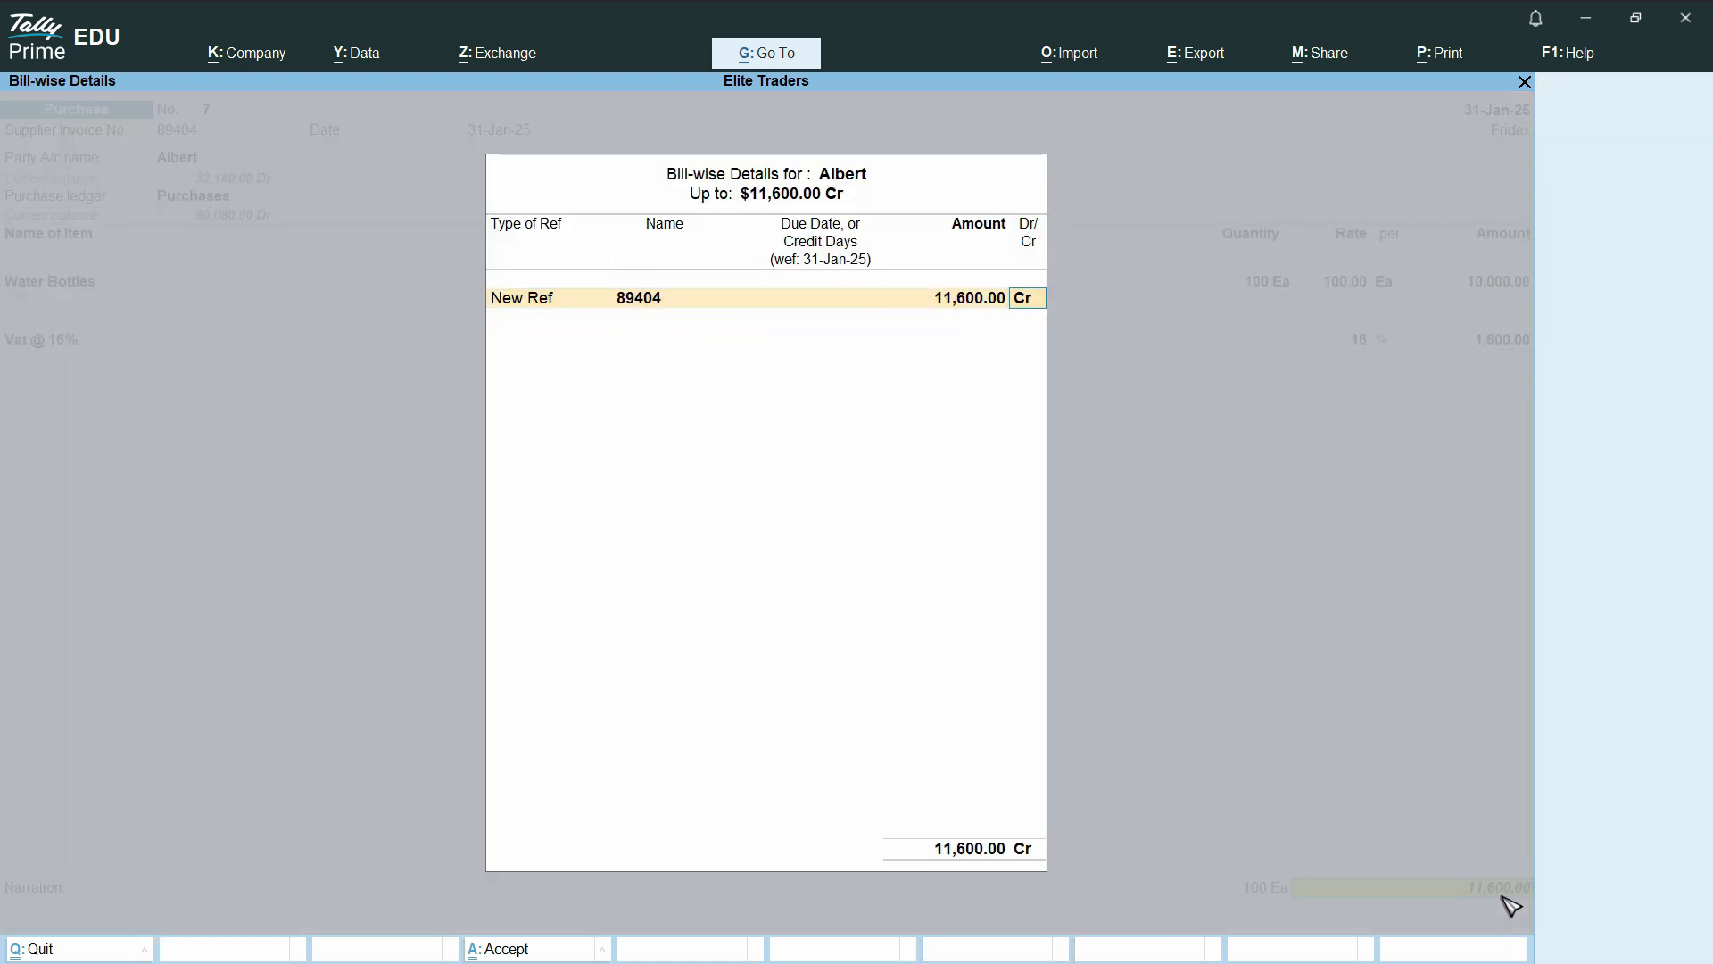
key("Return")
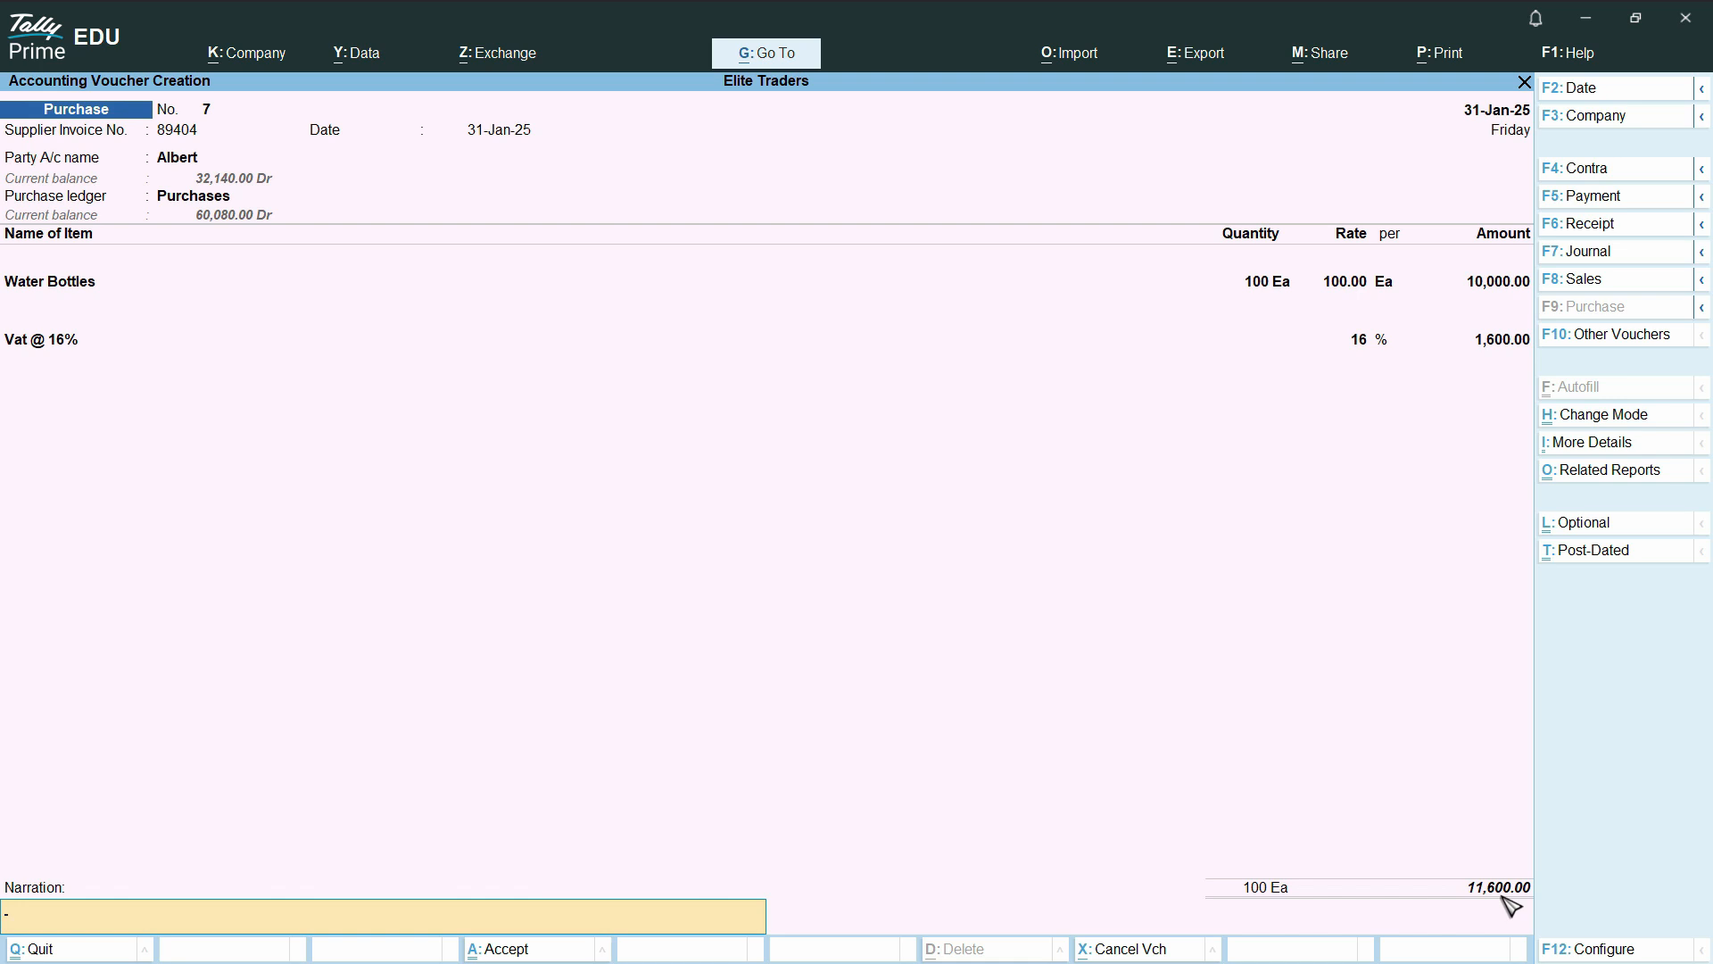
Enter a narration beginning with "Inp" and save the purchase voucher
type("Input VAT on Purchases")
key("ctrl")
key("ctrl+a")
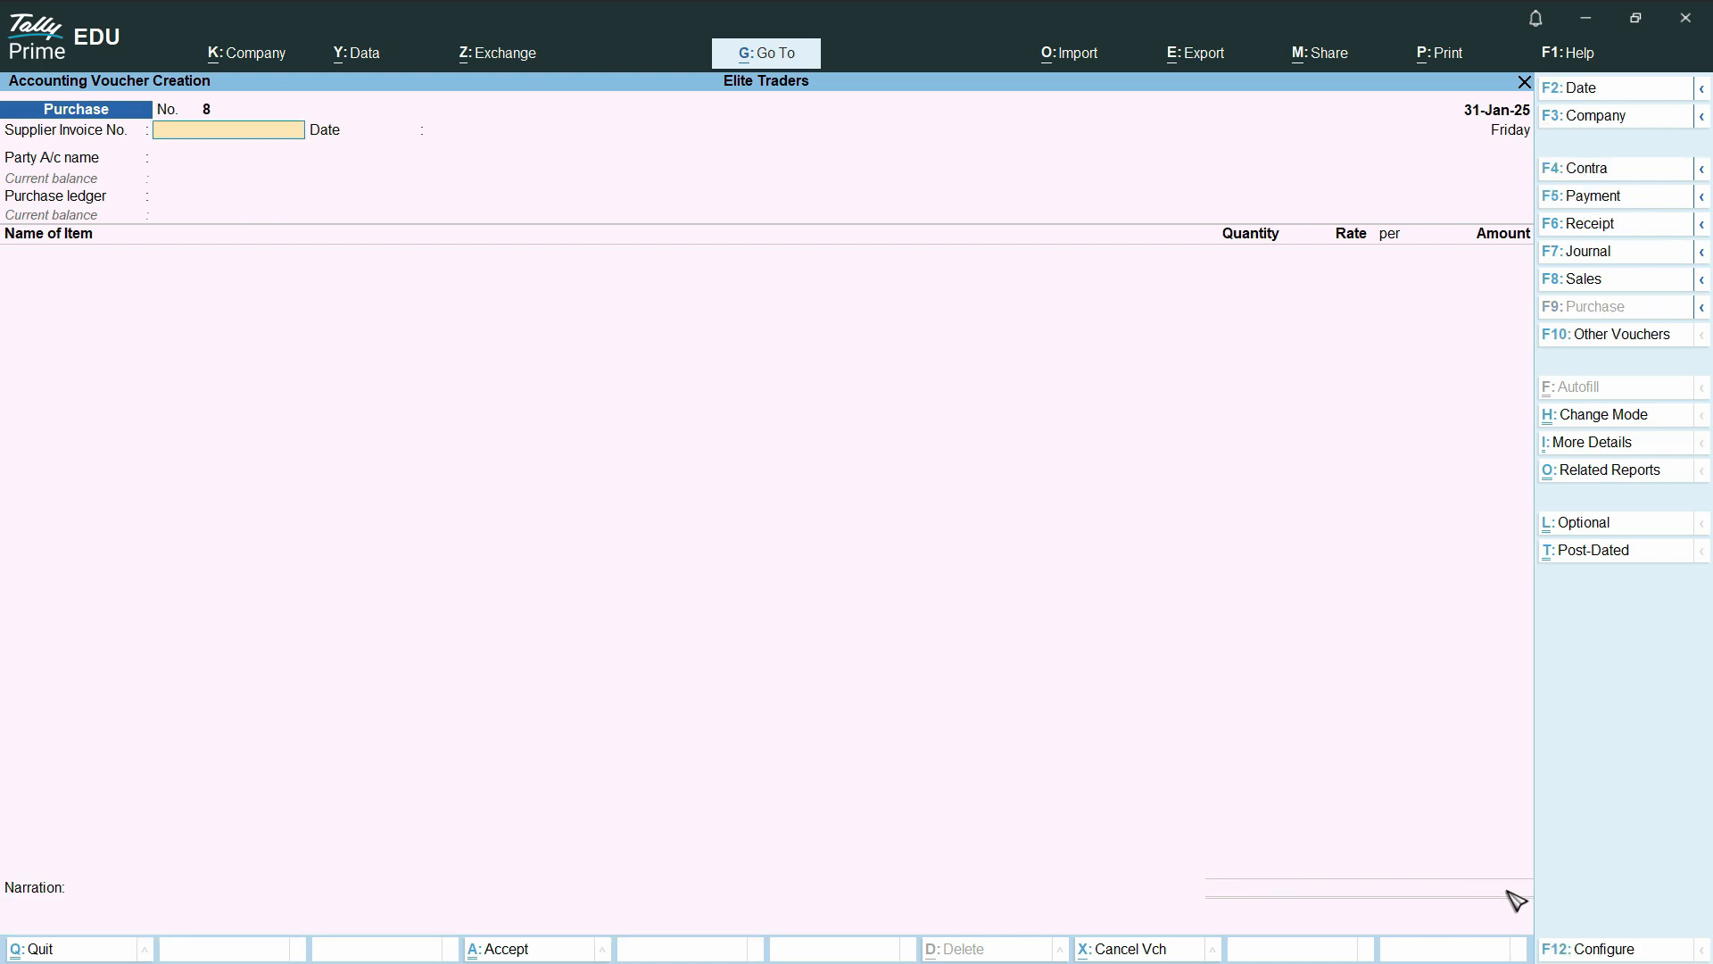
Check the sales figures on the VAT Calculation Scenario slide, and start a sales voucher in TallyPrime
key("alt")
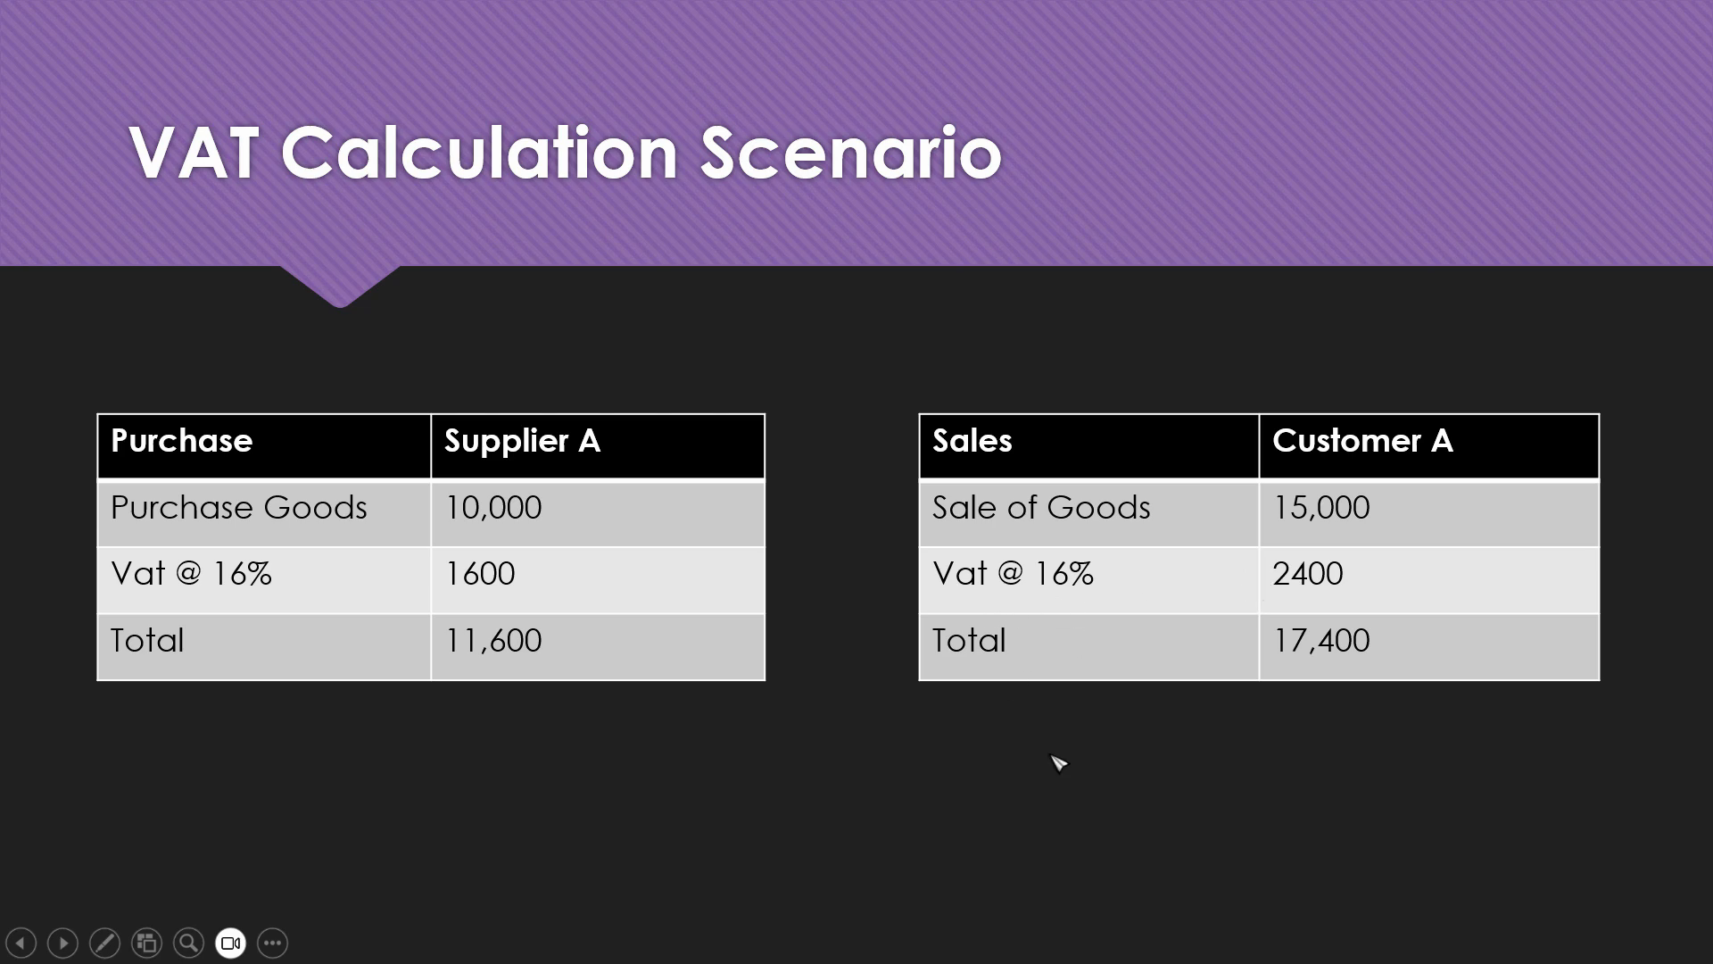
key("alt+Tab")
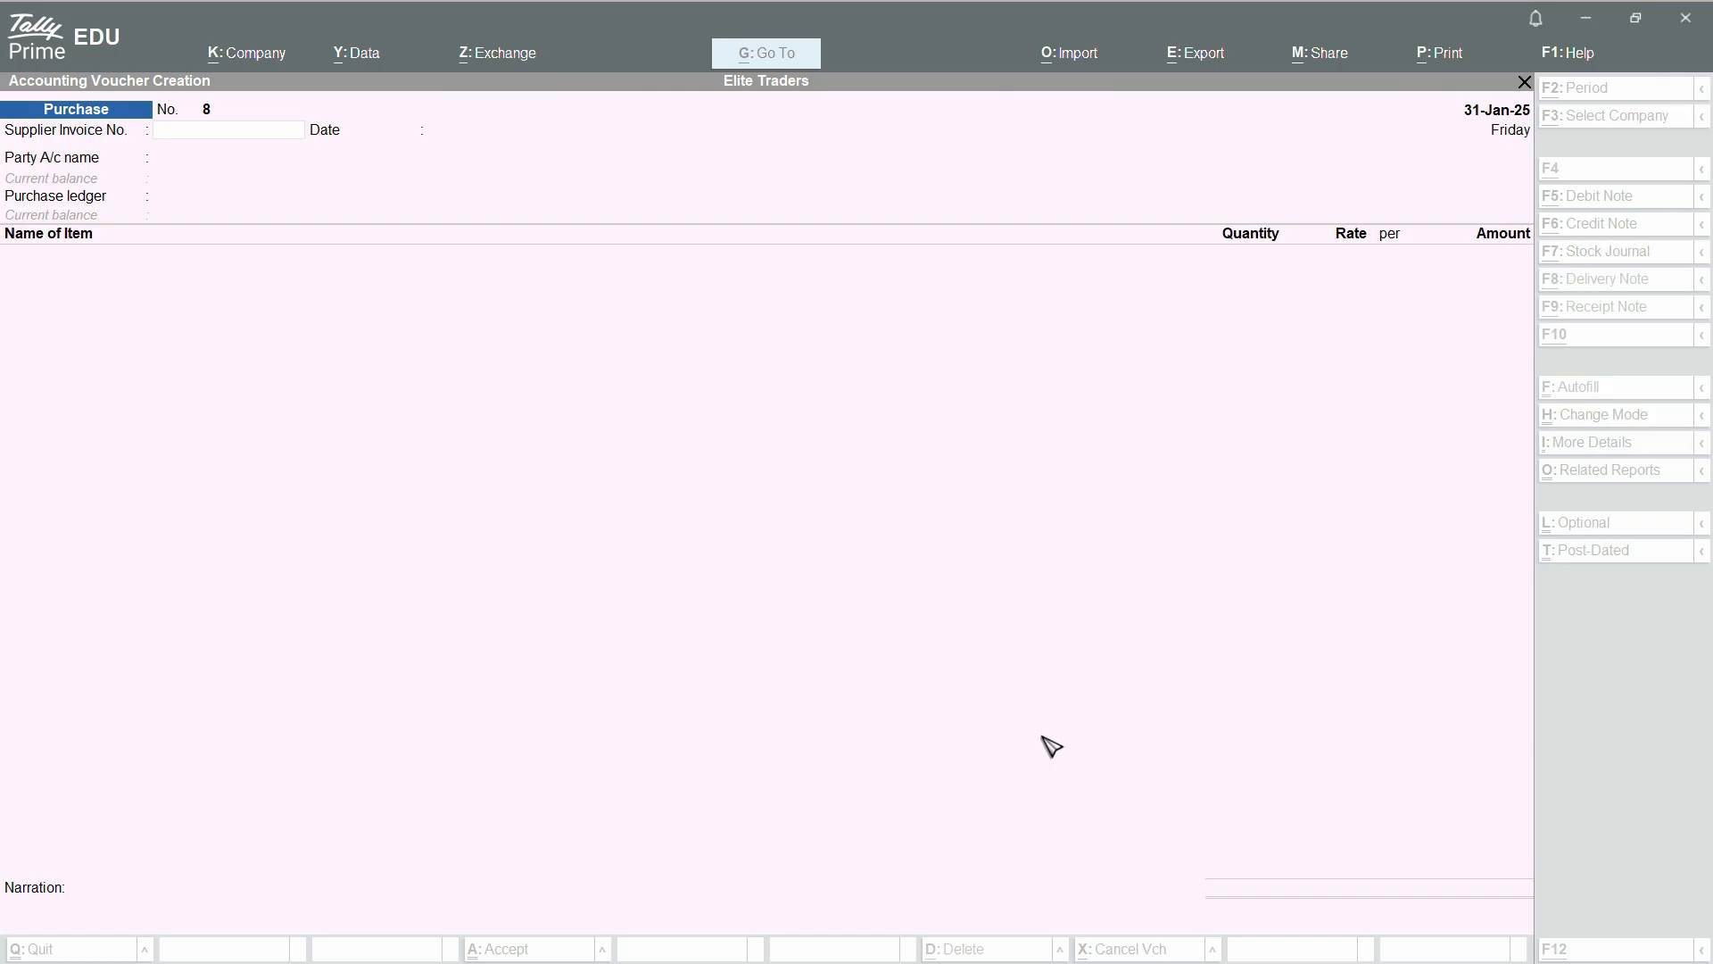
key("Escape")
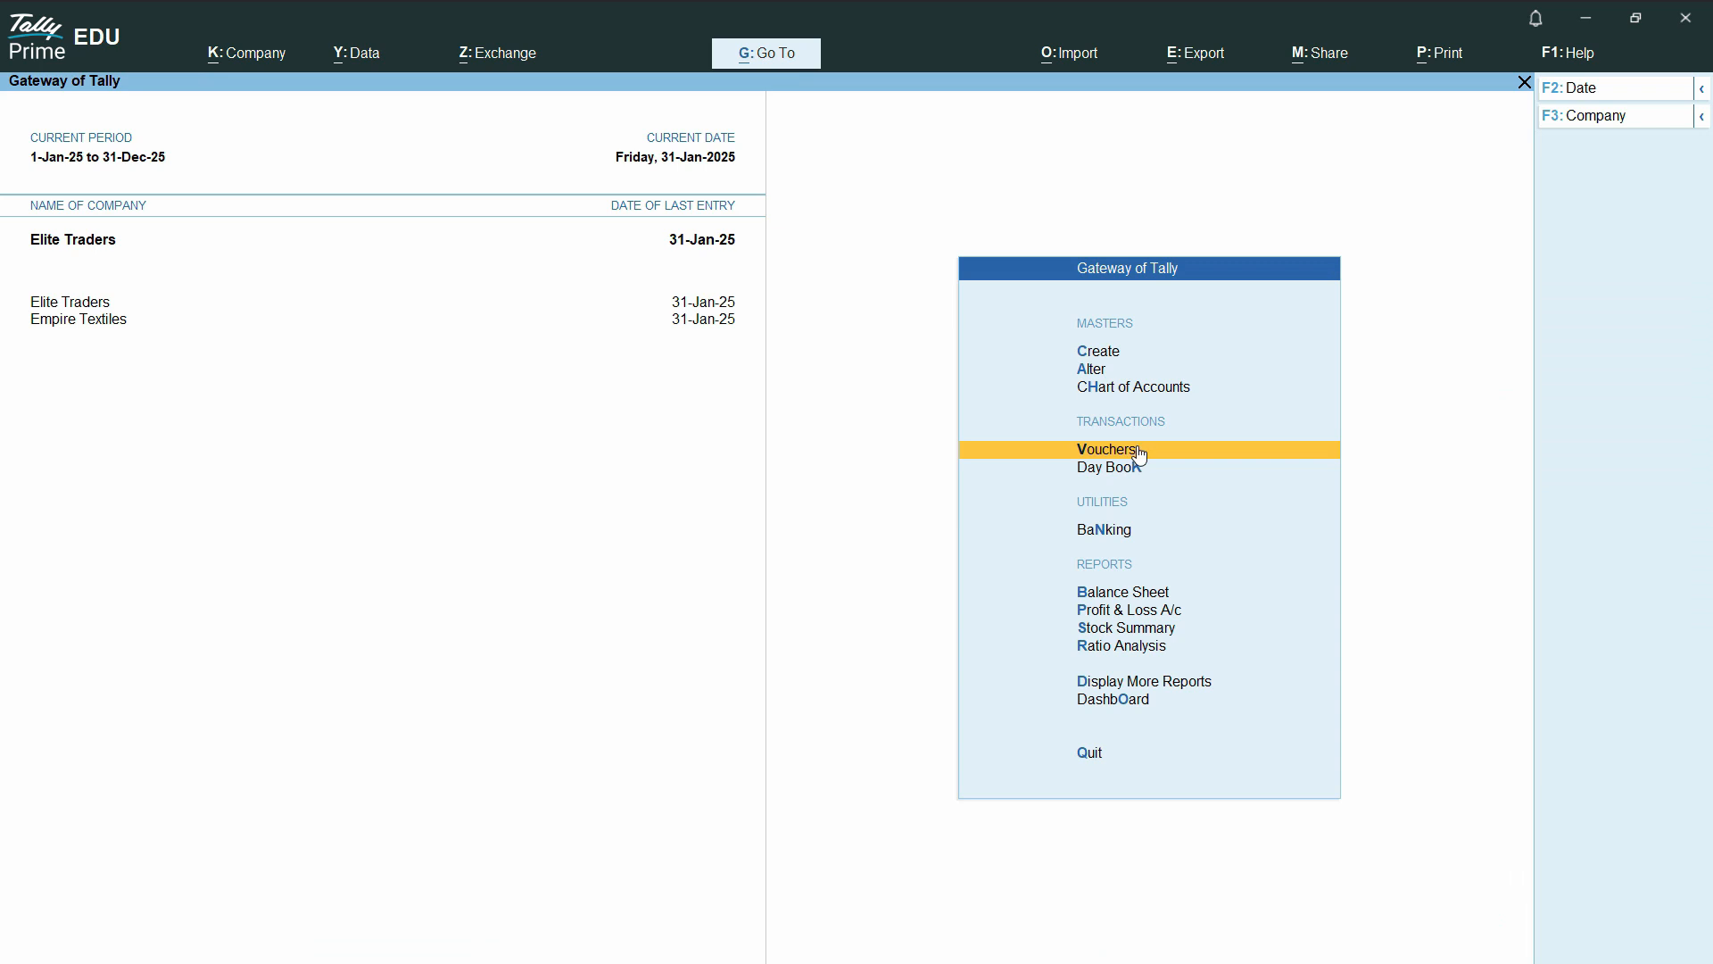
left_click(1324, 458)
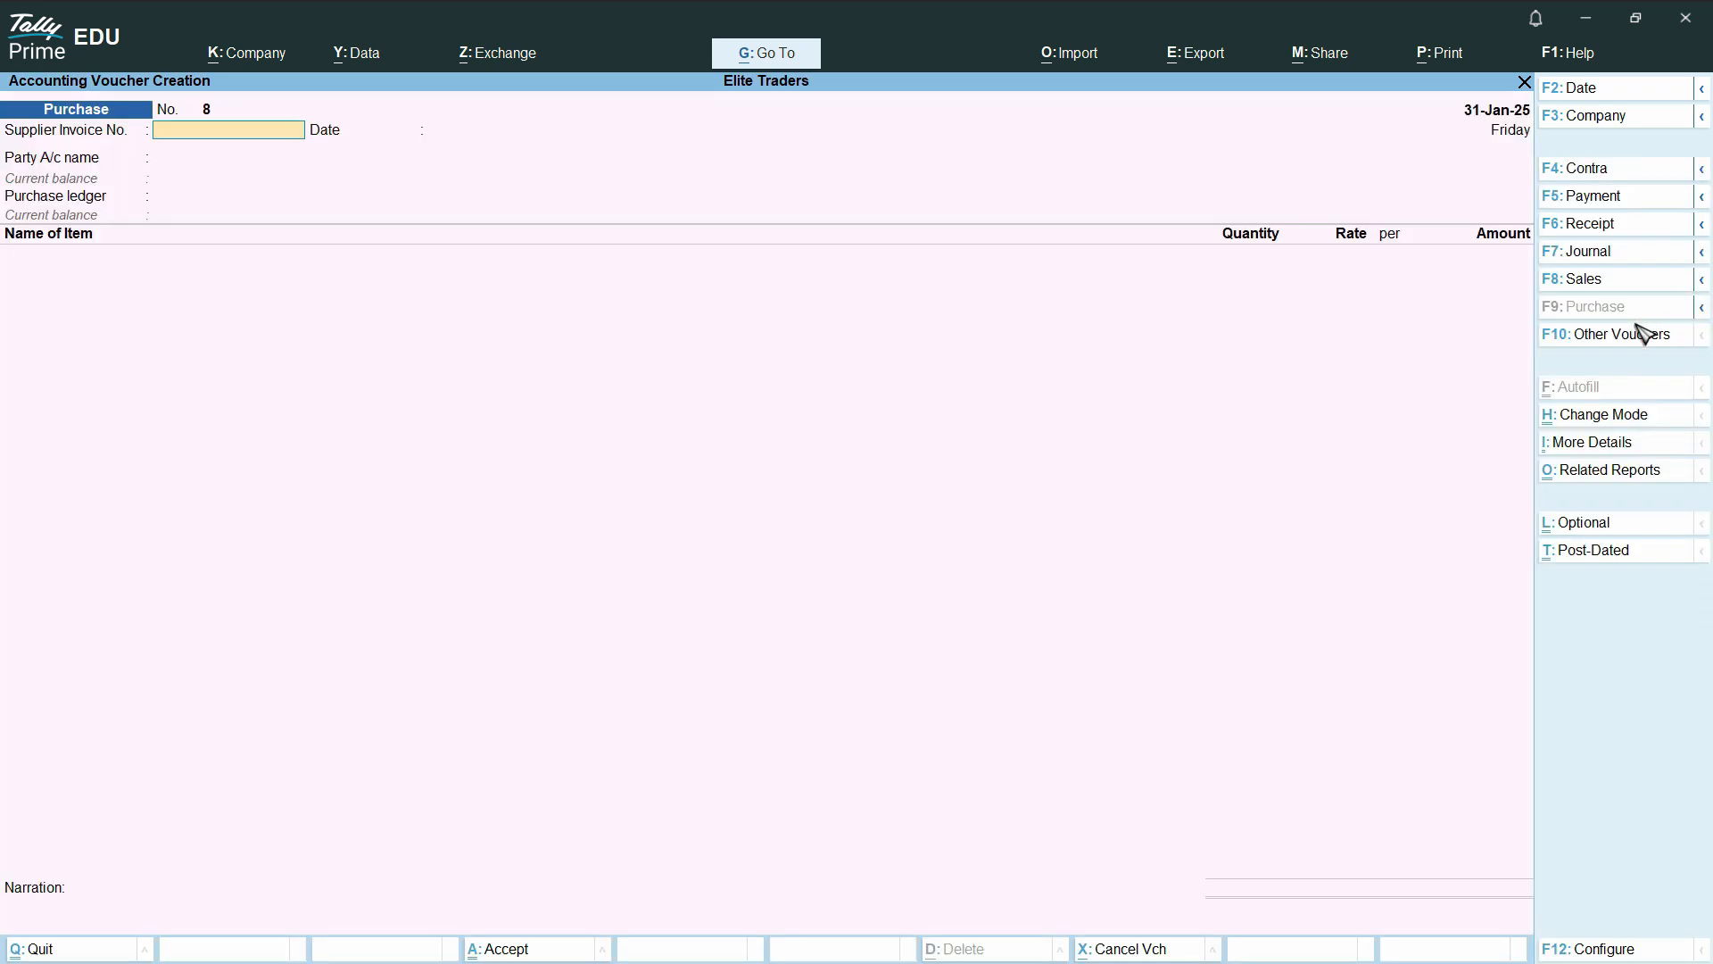
left_click(1607, 291)
Select the customer listed directly above Cash as the party and keep the default dispatch details
key("Down")
key("Down")
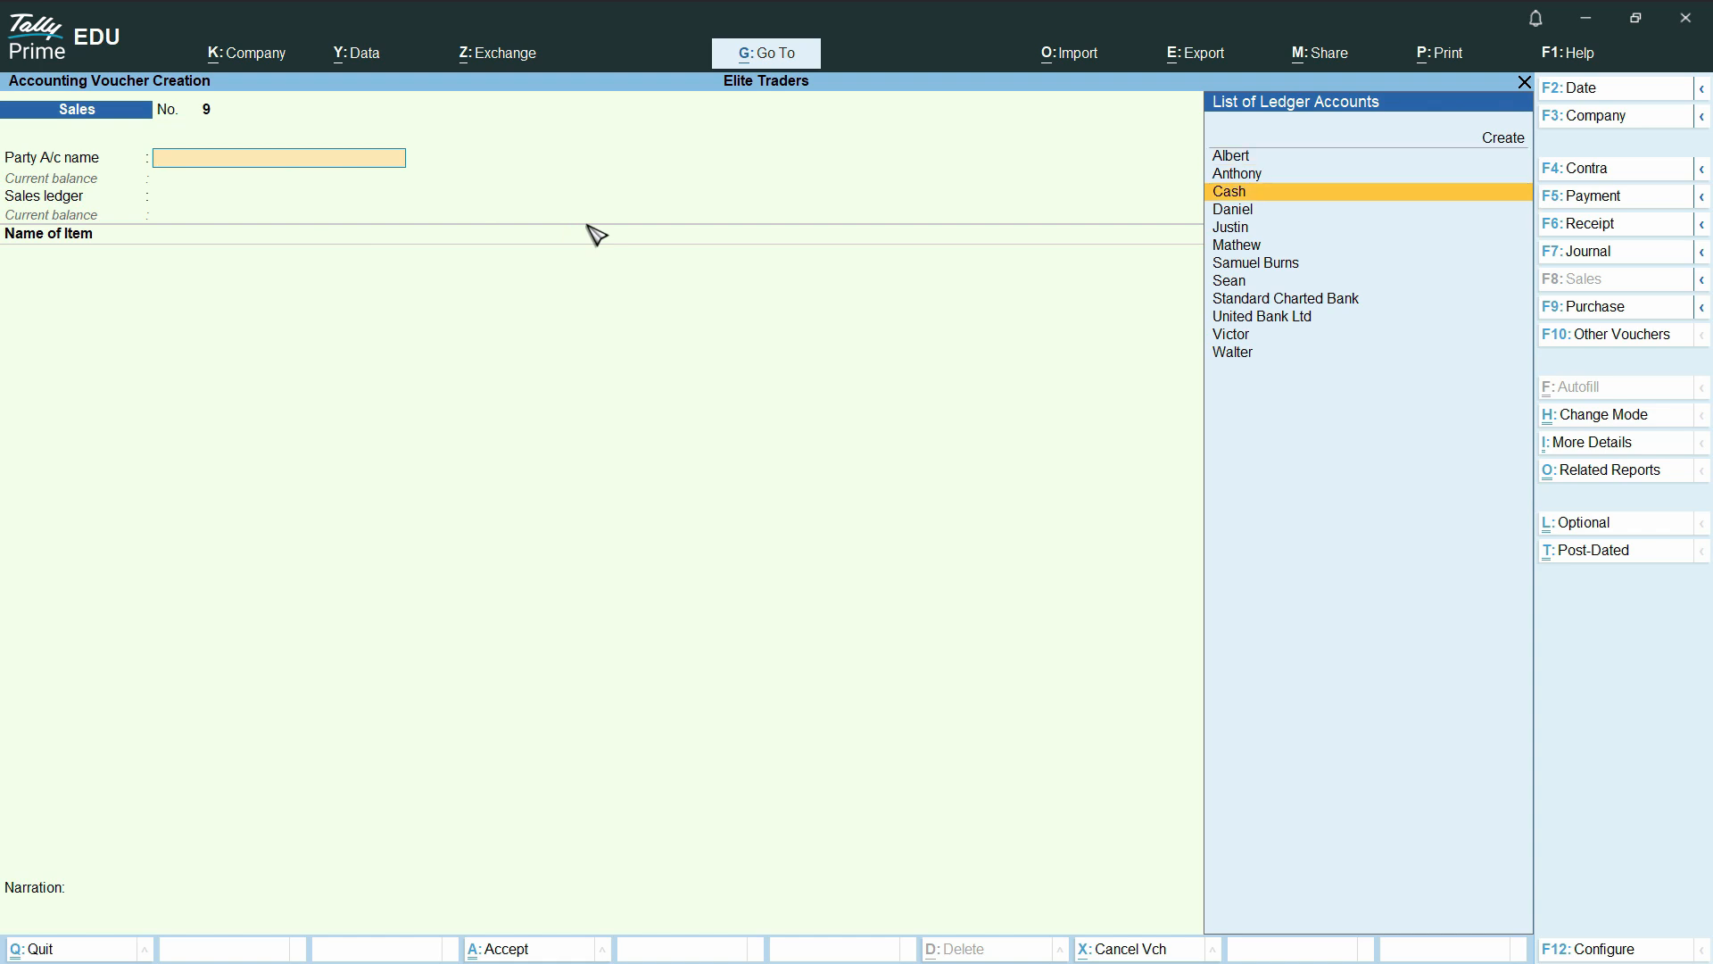
key("Up")
key("Return")
key("Return")
key("Return")
key("Return")
key("Return")
key("Return")
key("Return")
key("Return")
key("Return")
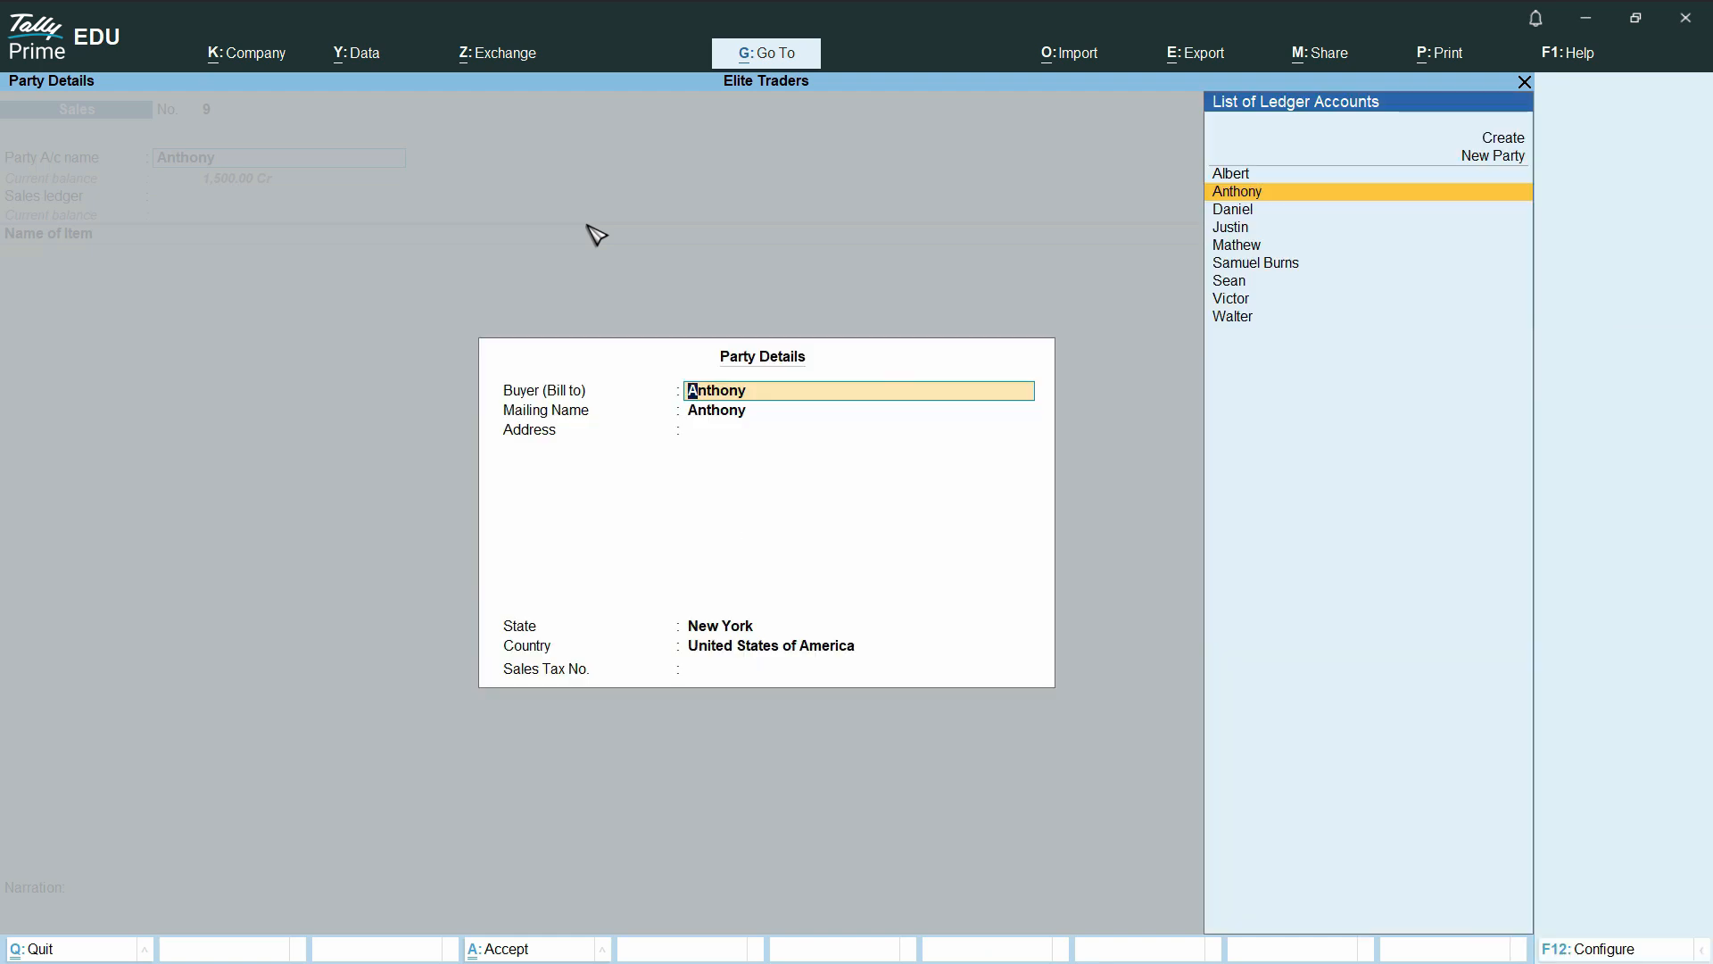
Keep the customer's default party details and assign the Sales ledger
key("Return")
key("Return")
key("Return")
key("Return")
key("Return")
key("Return")
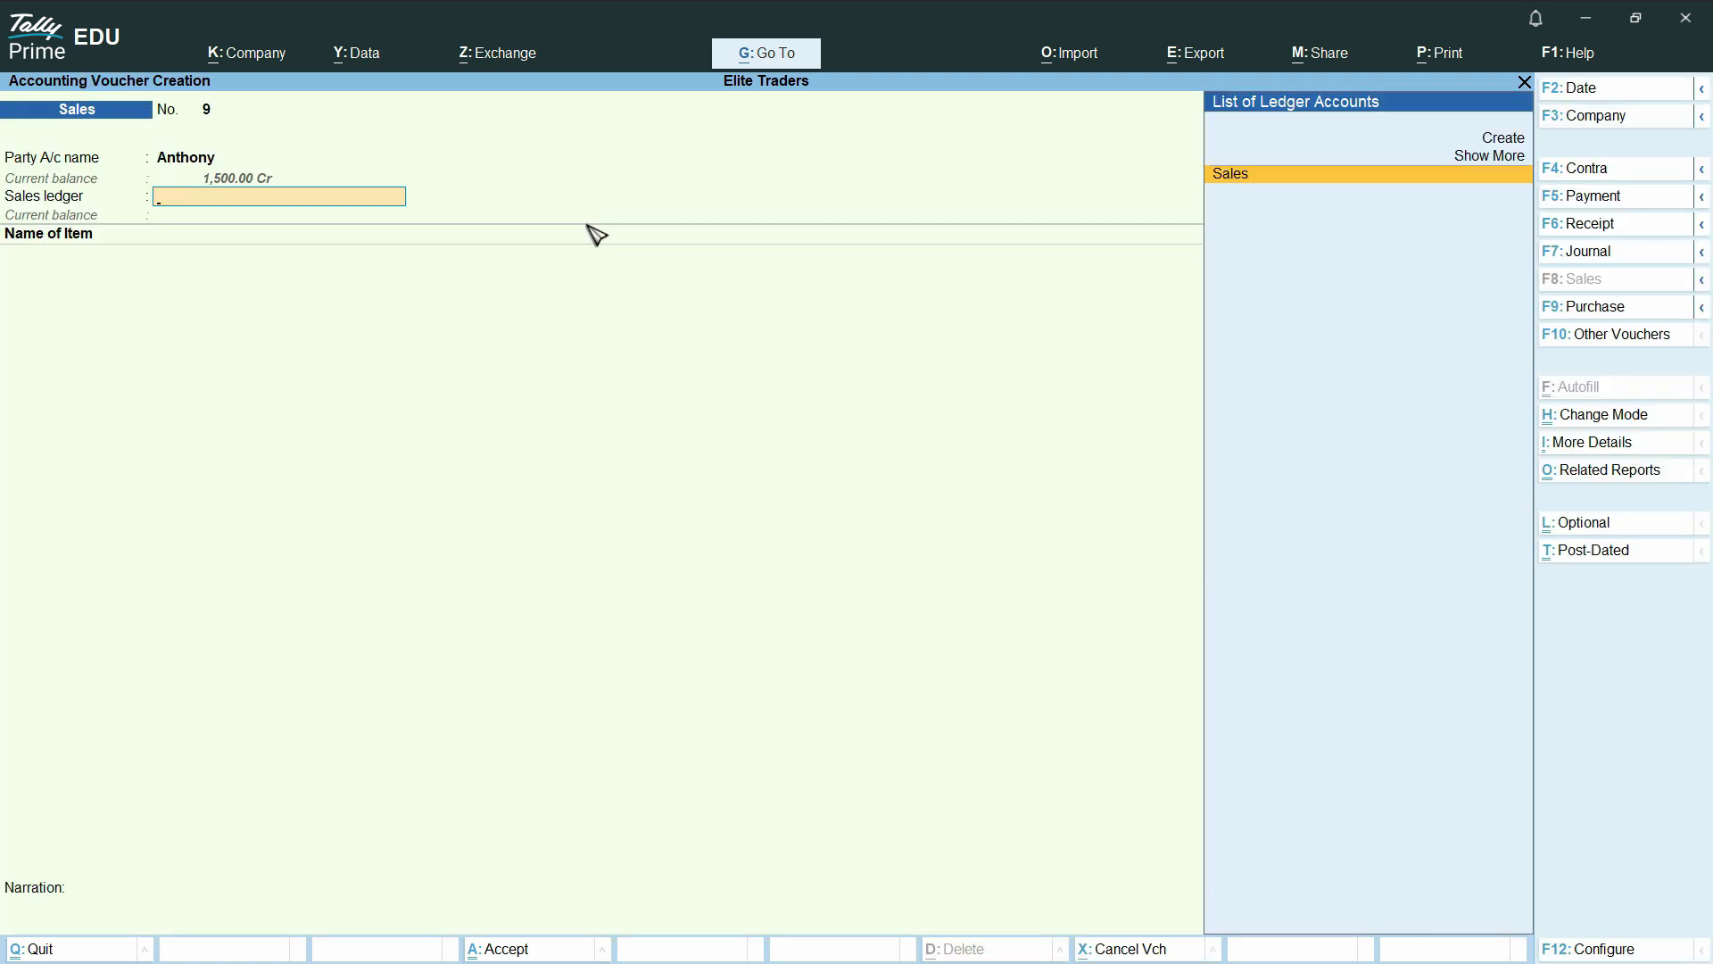
key("Return")
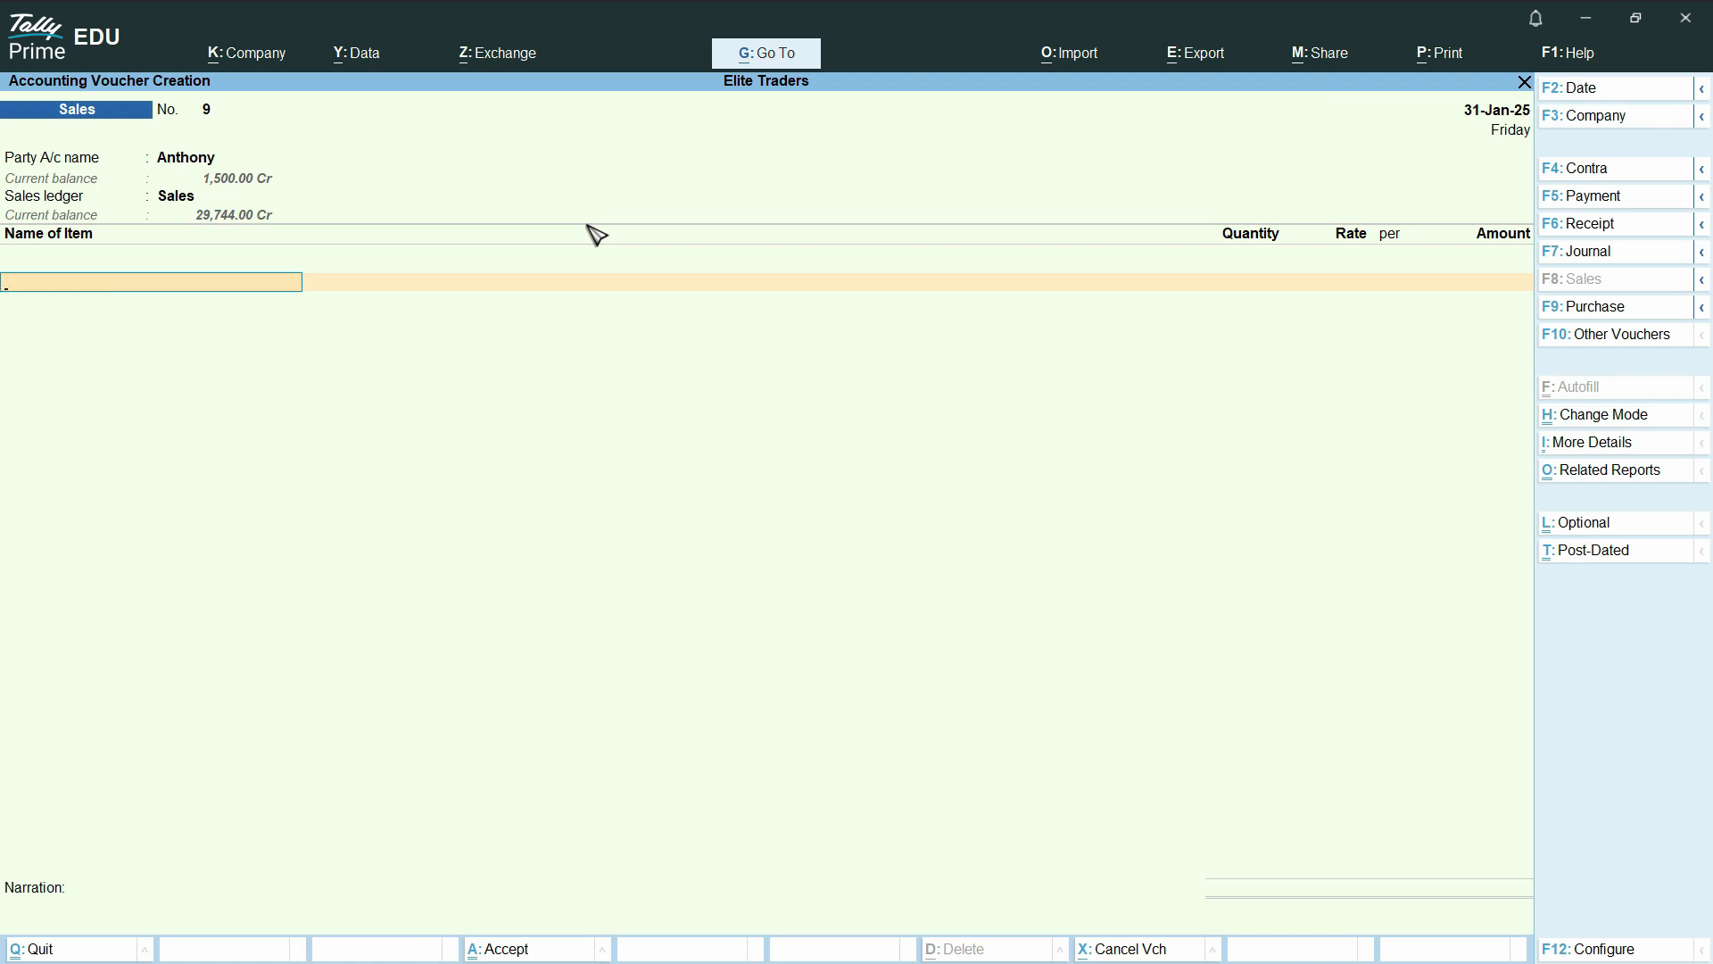
Add Water Bottles to the sales voucher, with tracking and order numbers Not Applicable and Main Location as the location
type("Wat")
key("Return")
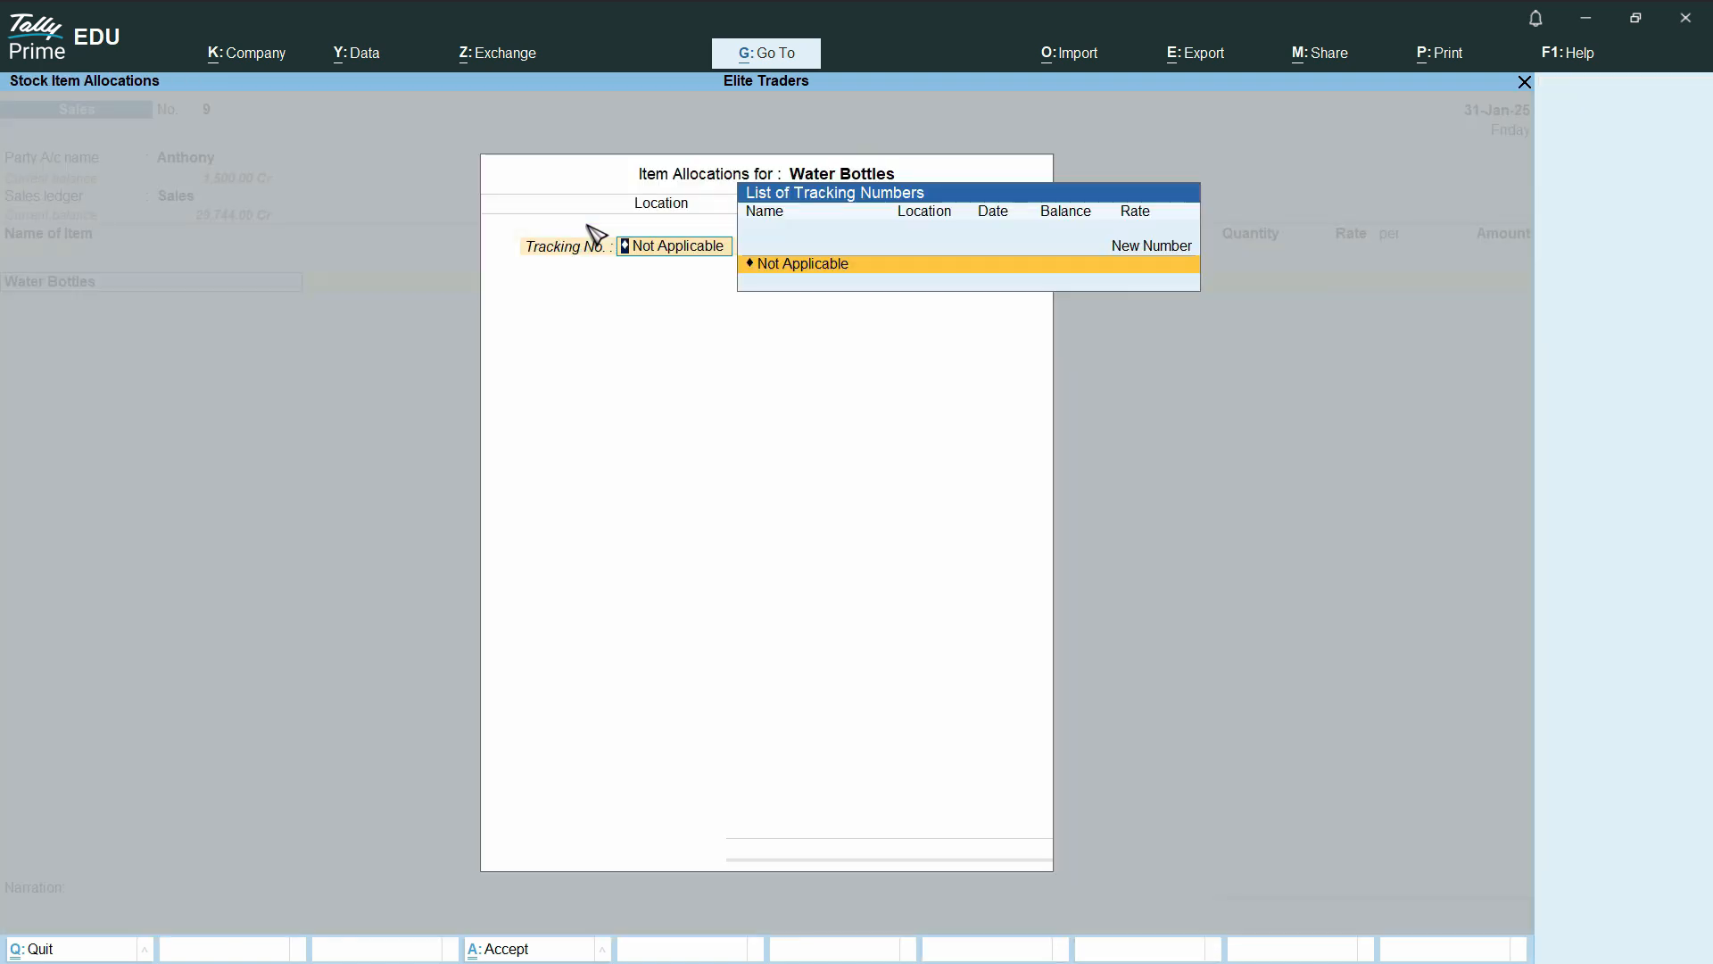
key("Return")
key("Return")
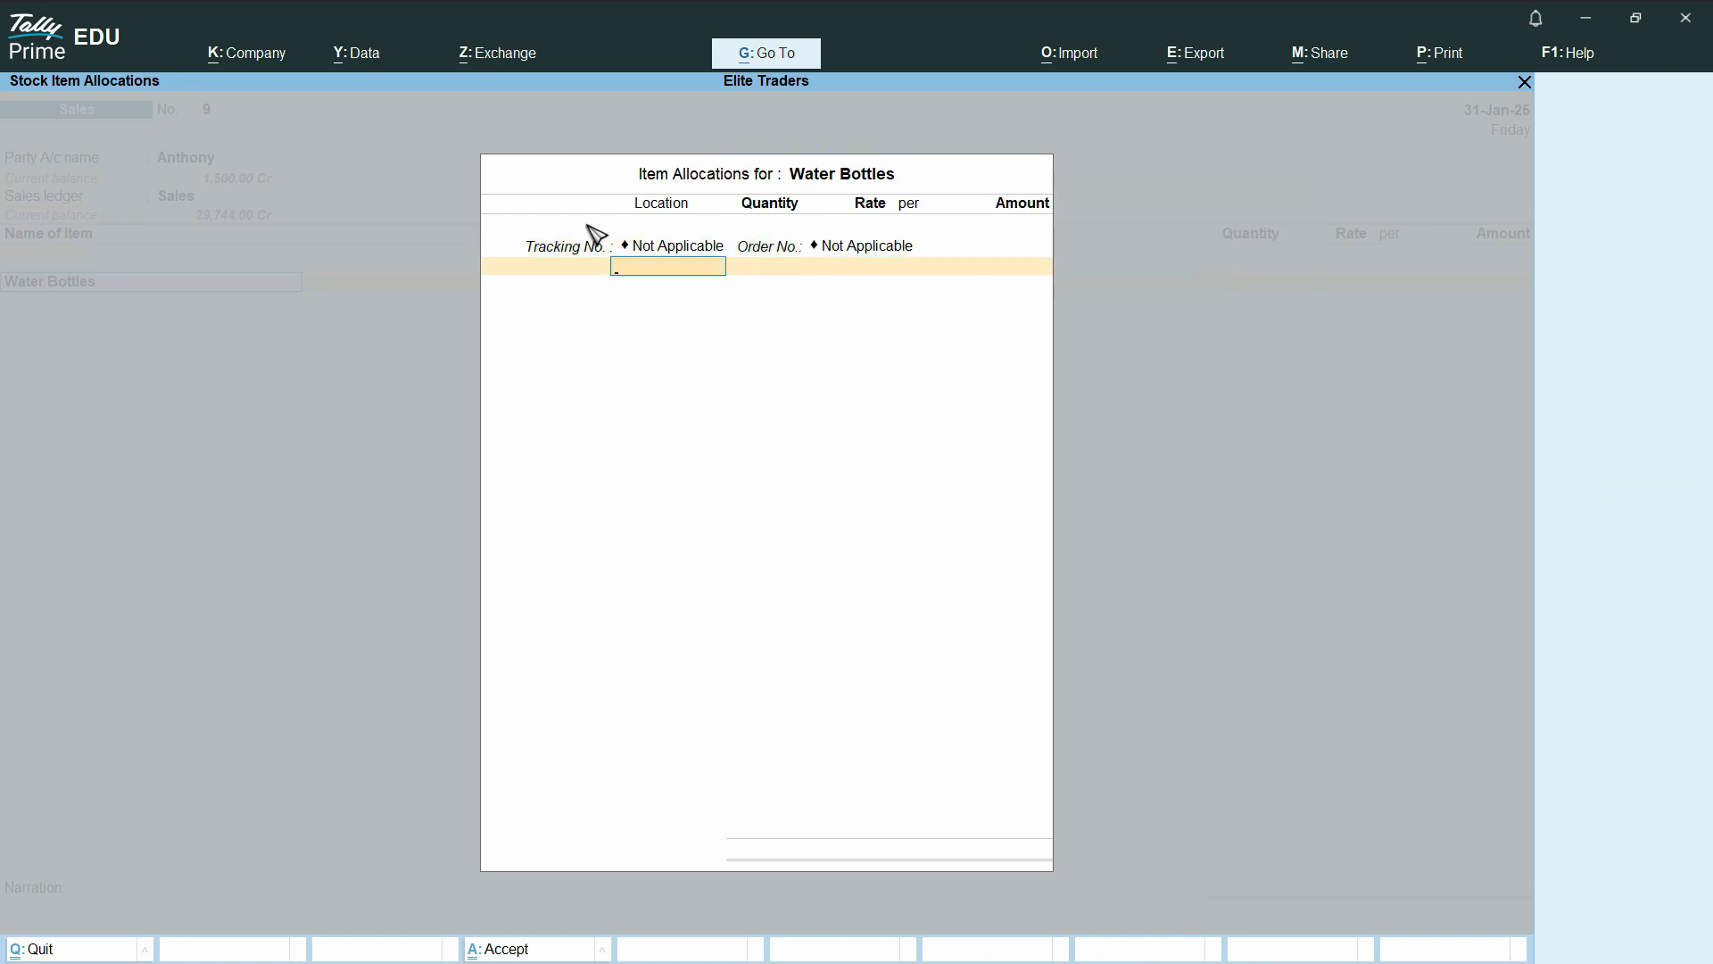
key("Return")
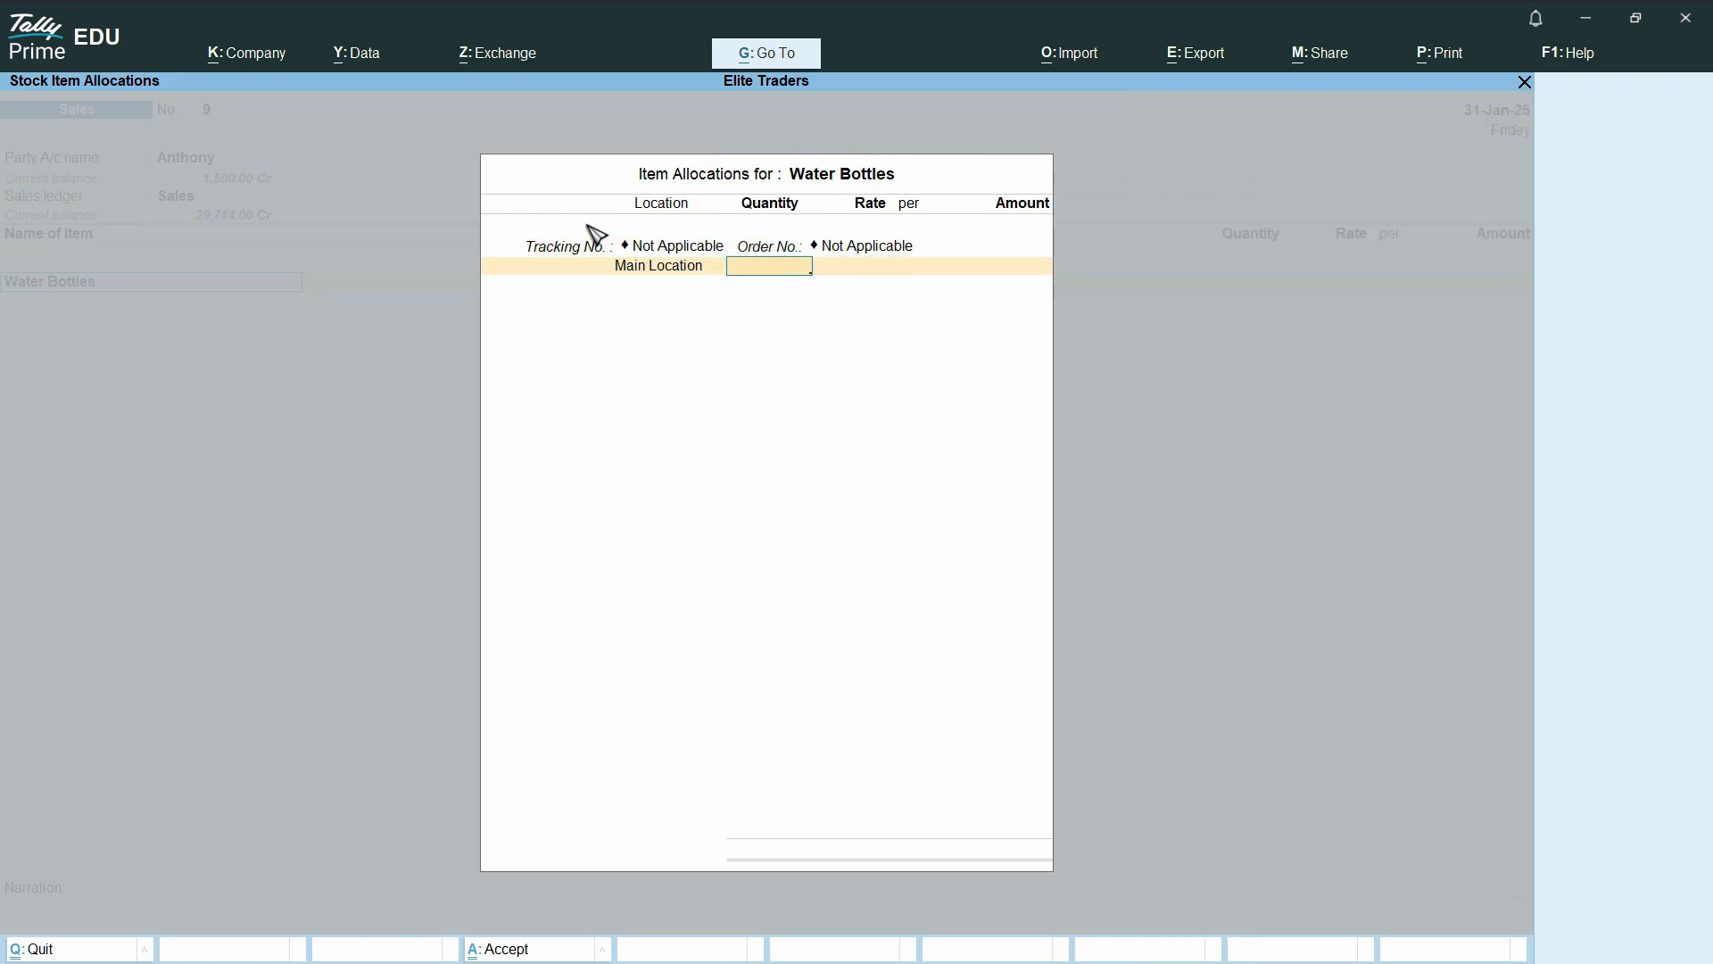
Set the sold Water Bottles quantity to 100 and the rate to 150, and complete the item allocation
type("100")
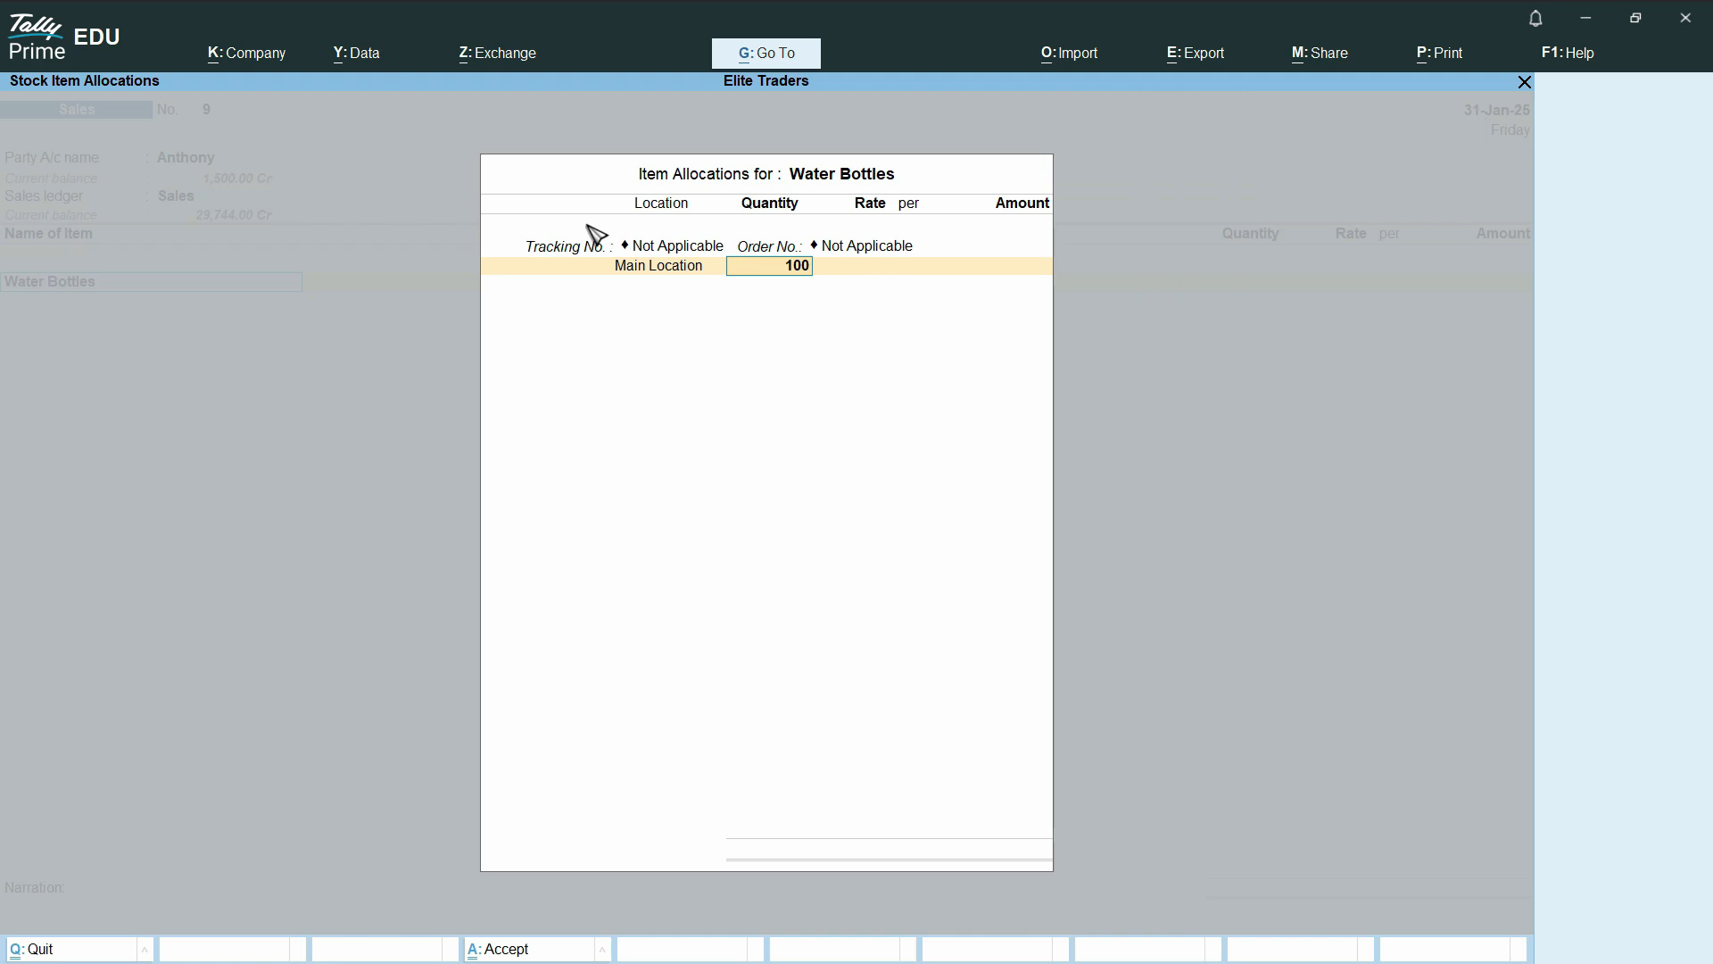
key("Return")
key("alt+Tab")
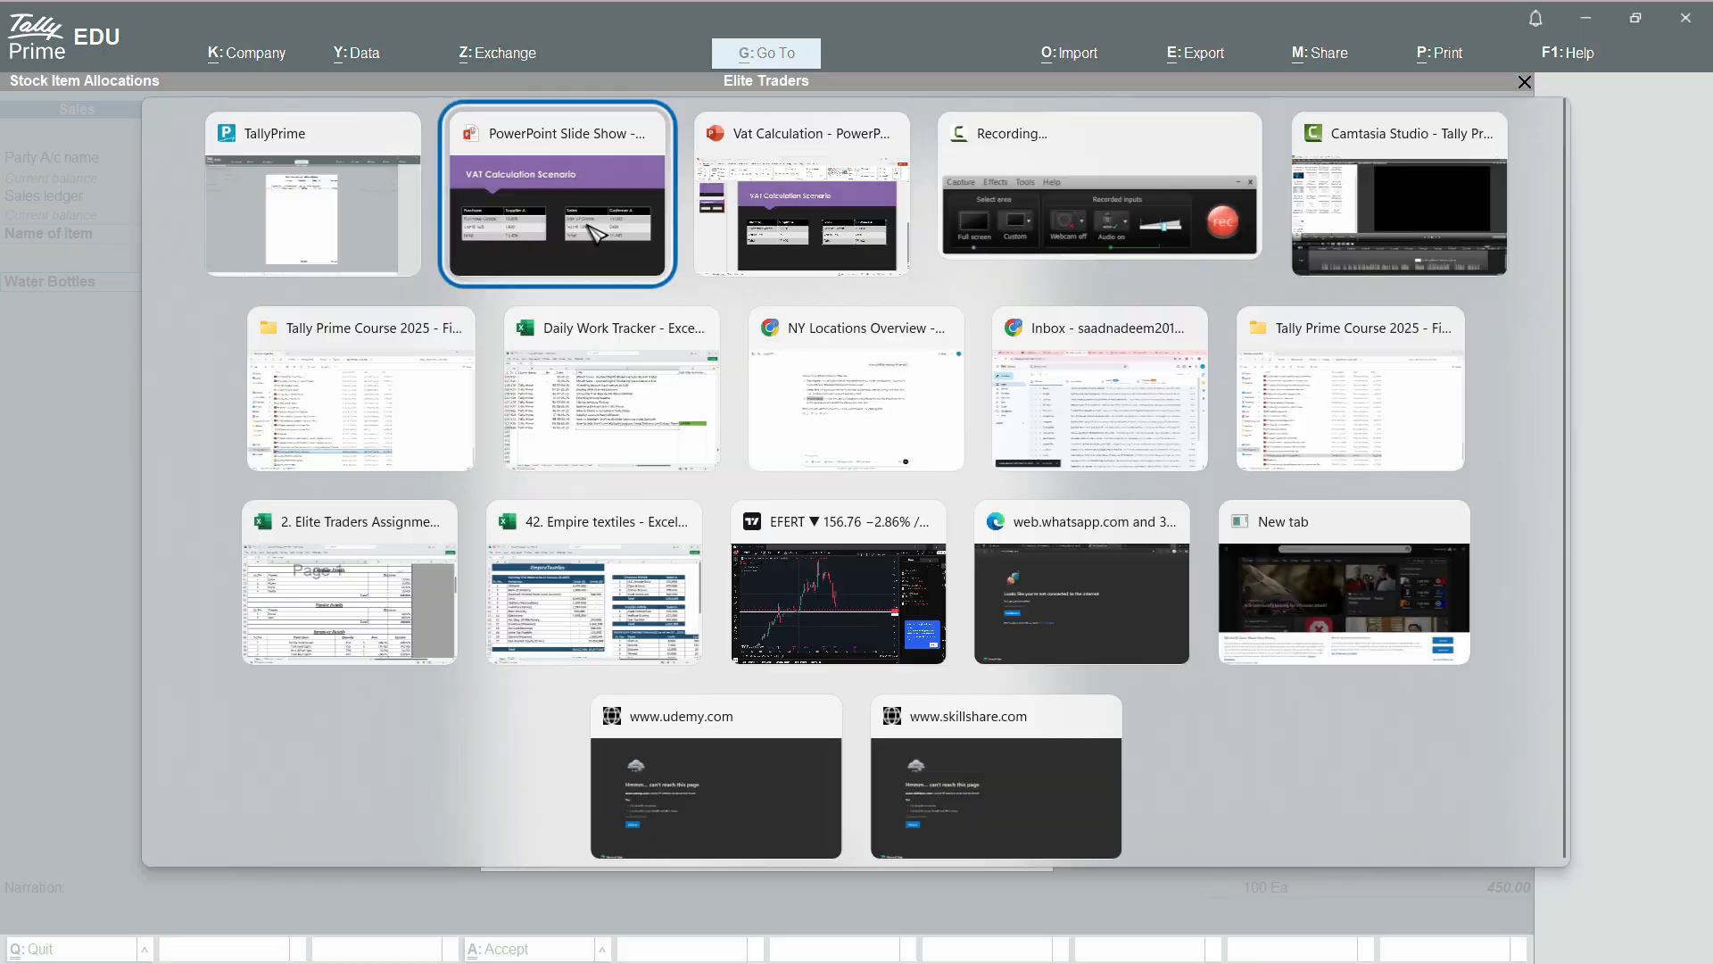
key("alt+Tab")
type("150")
key("Return")
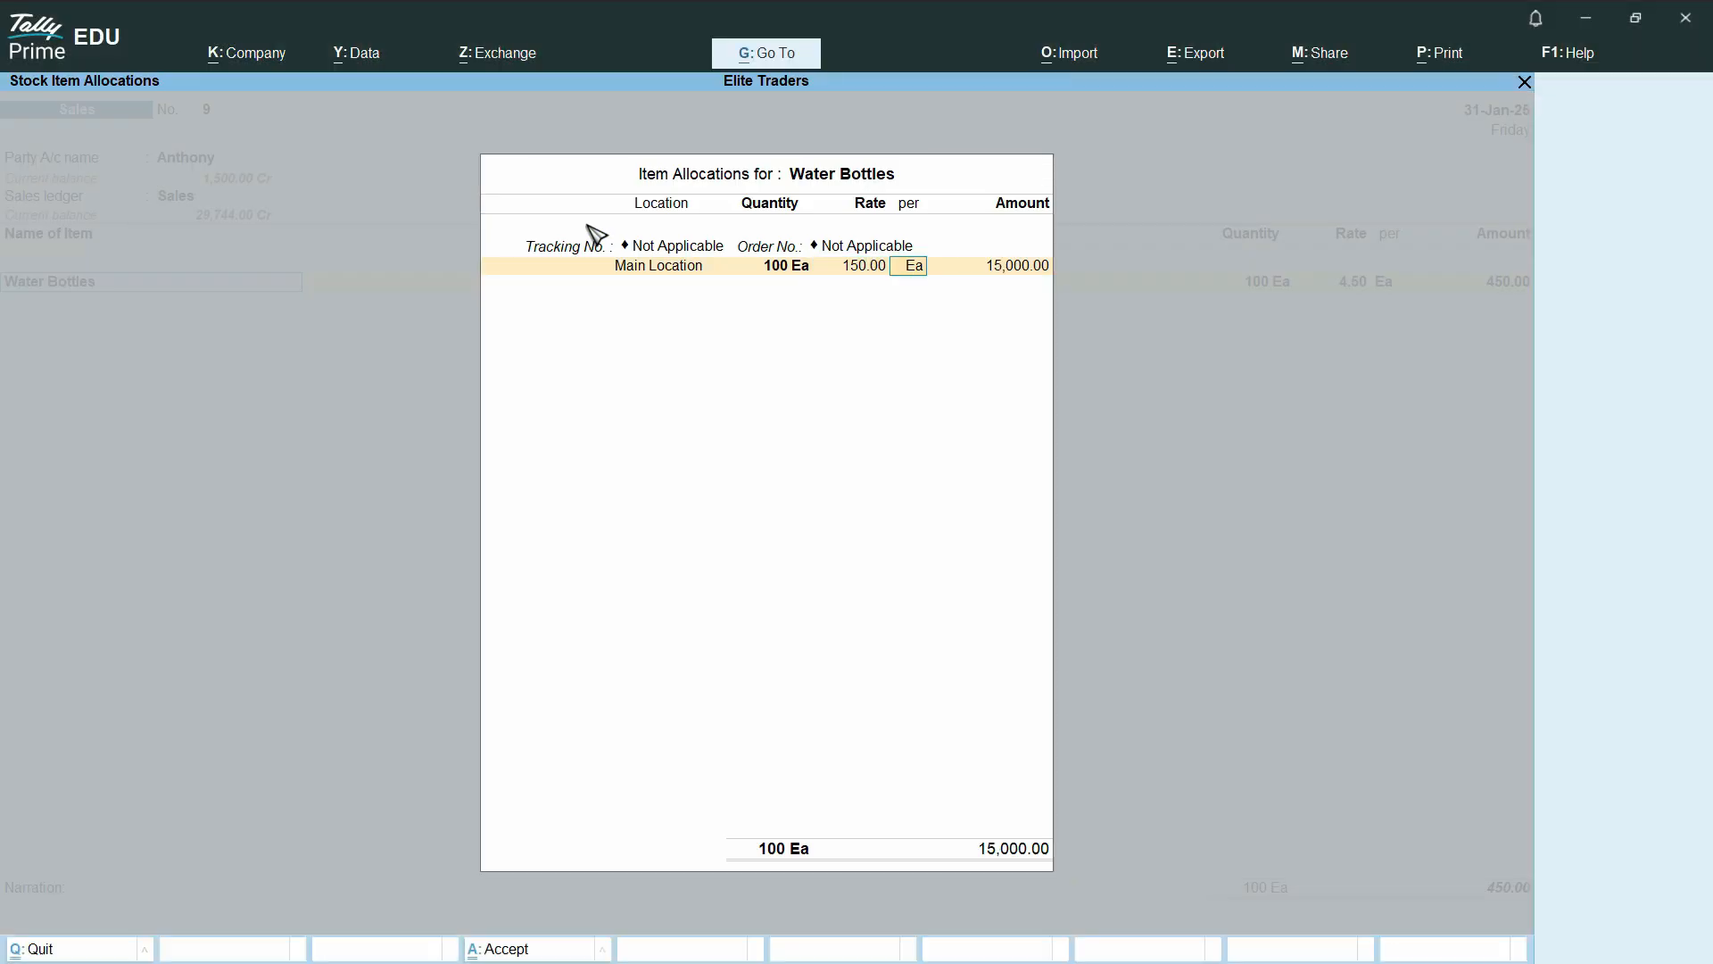
key("Return")
key("Return")
key("Return")
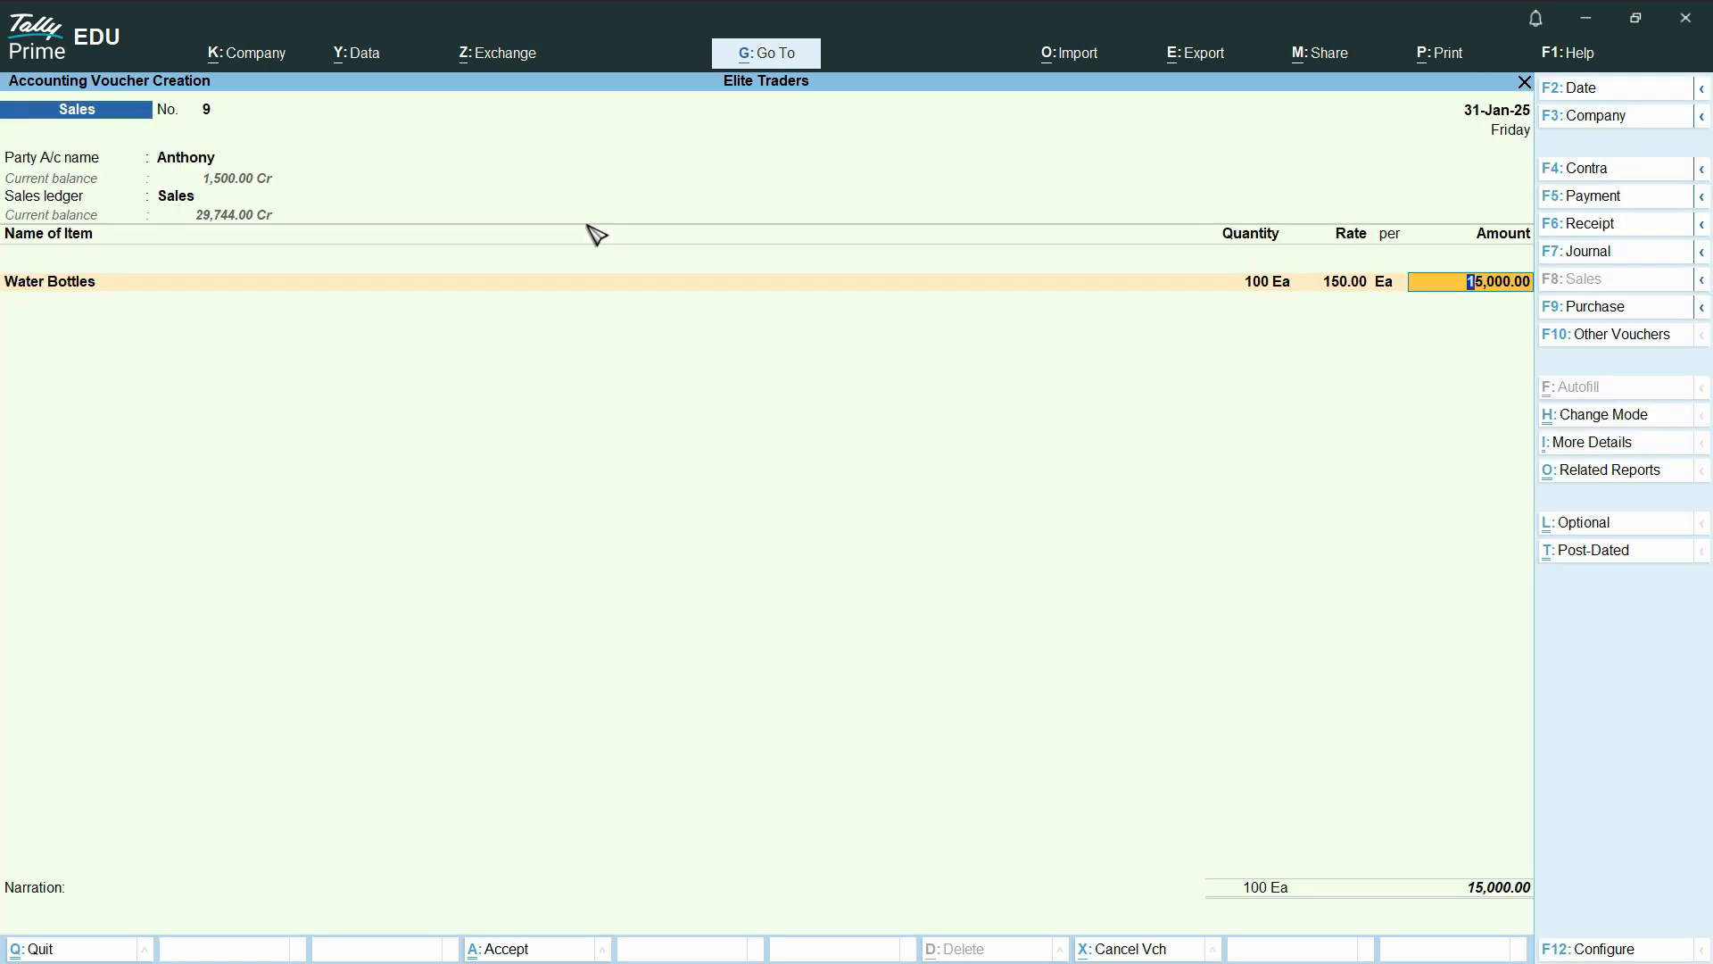
End the item list and add the Vat @ 16% ledger at 16% to the sales voucher
key("Return")
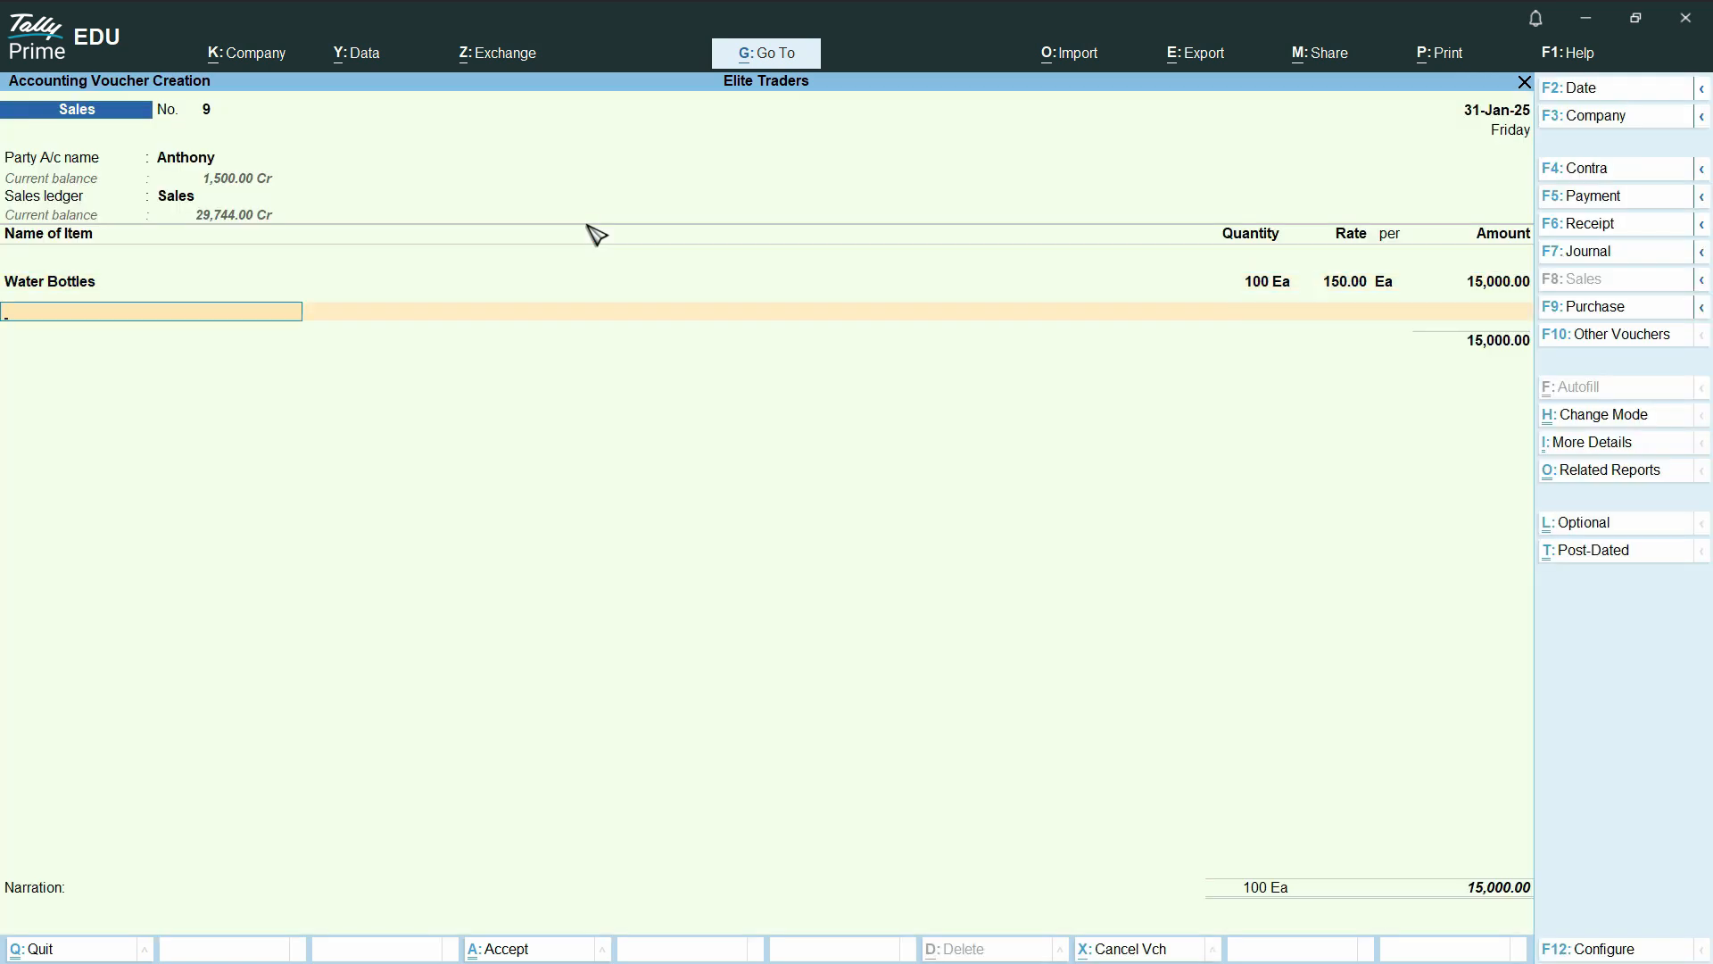
type("v")
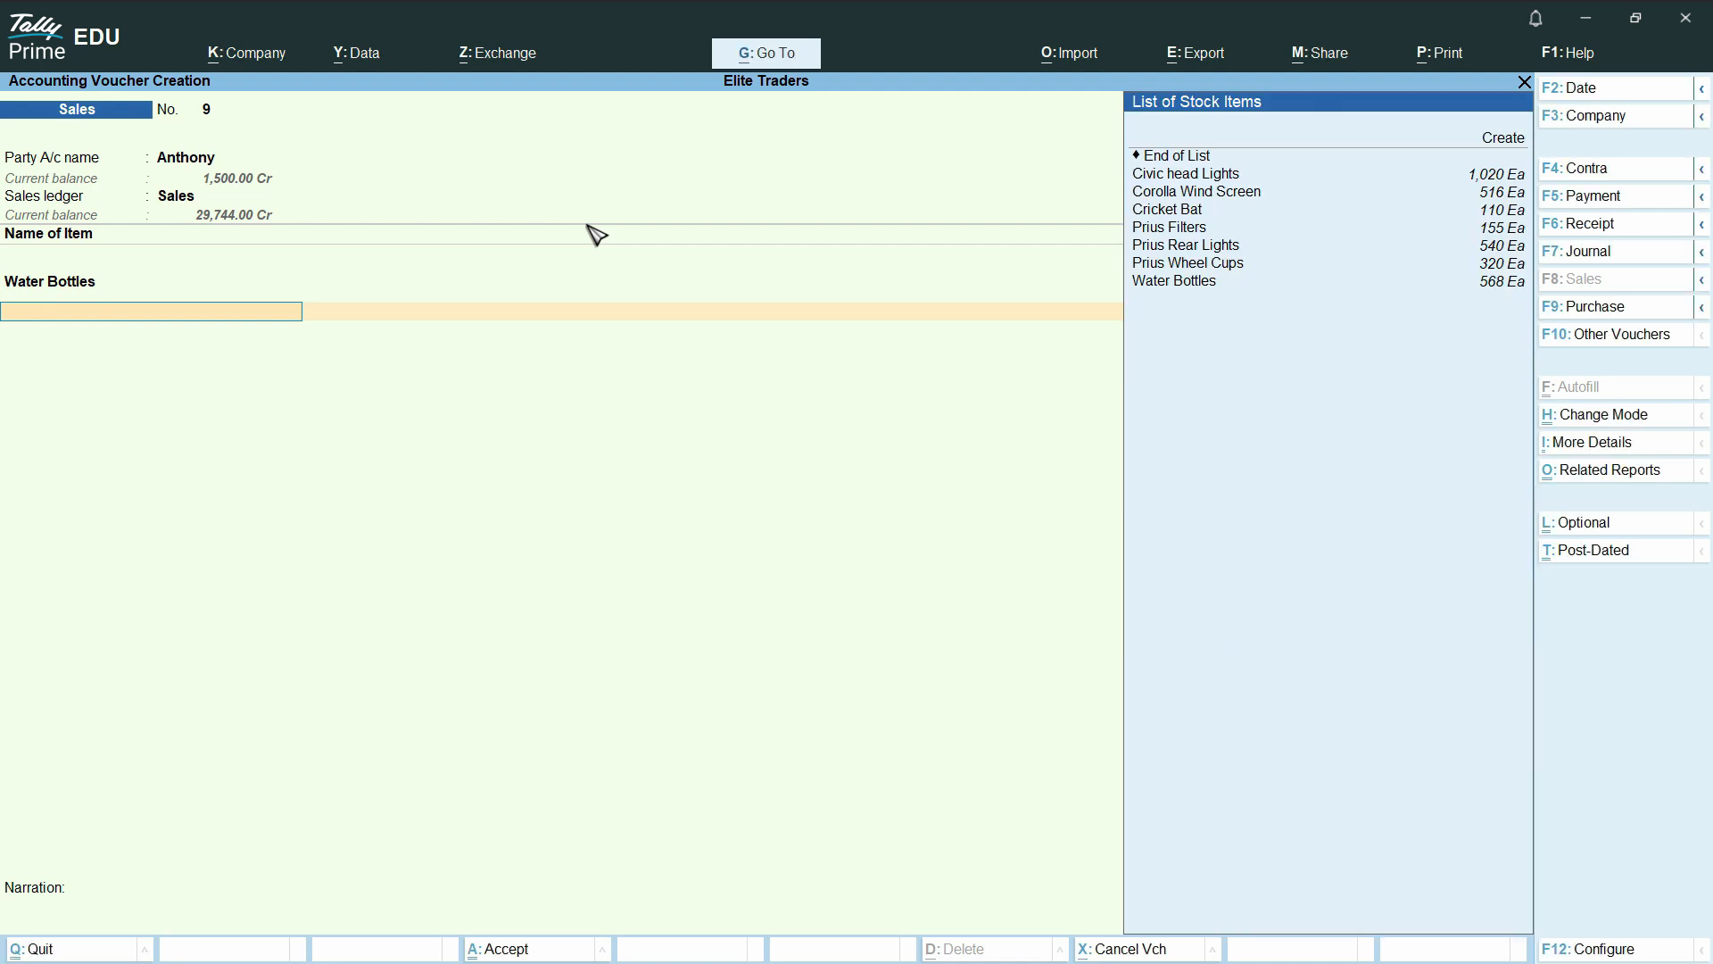
key("BackSpace")
key("Return")
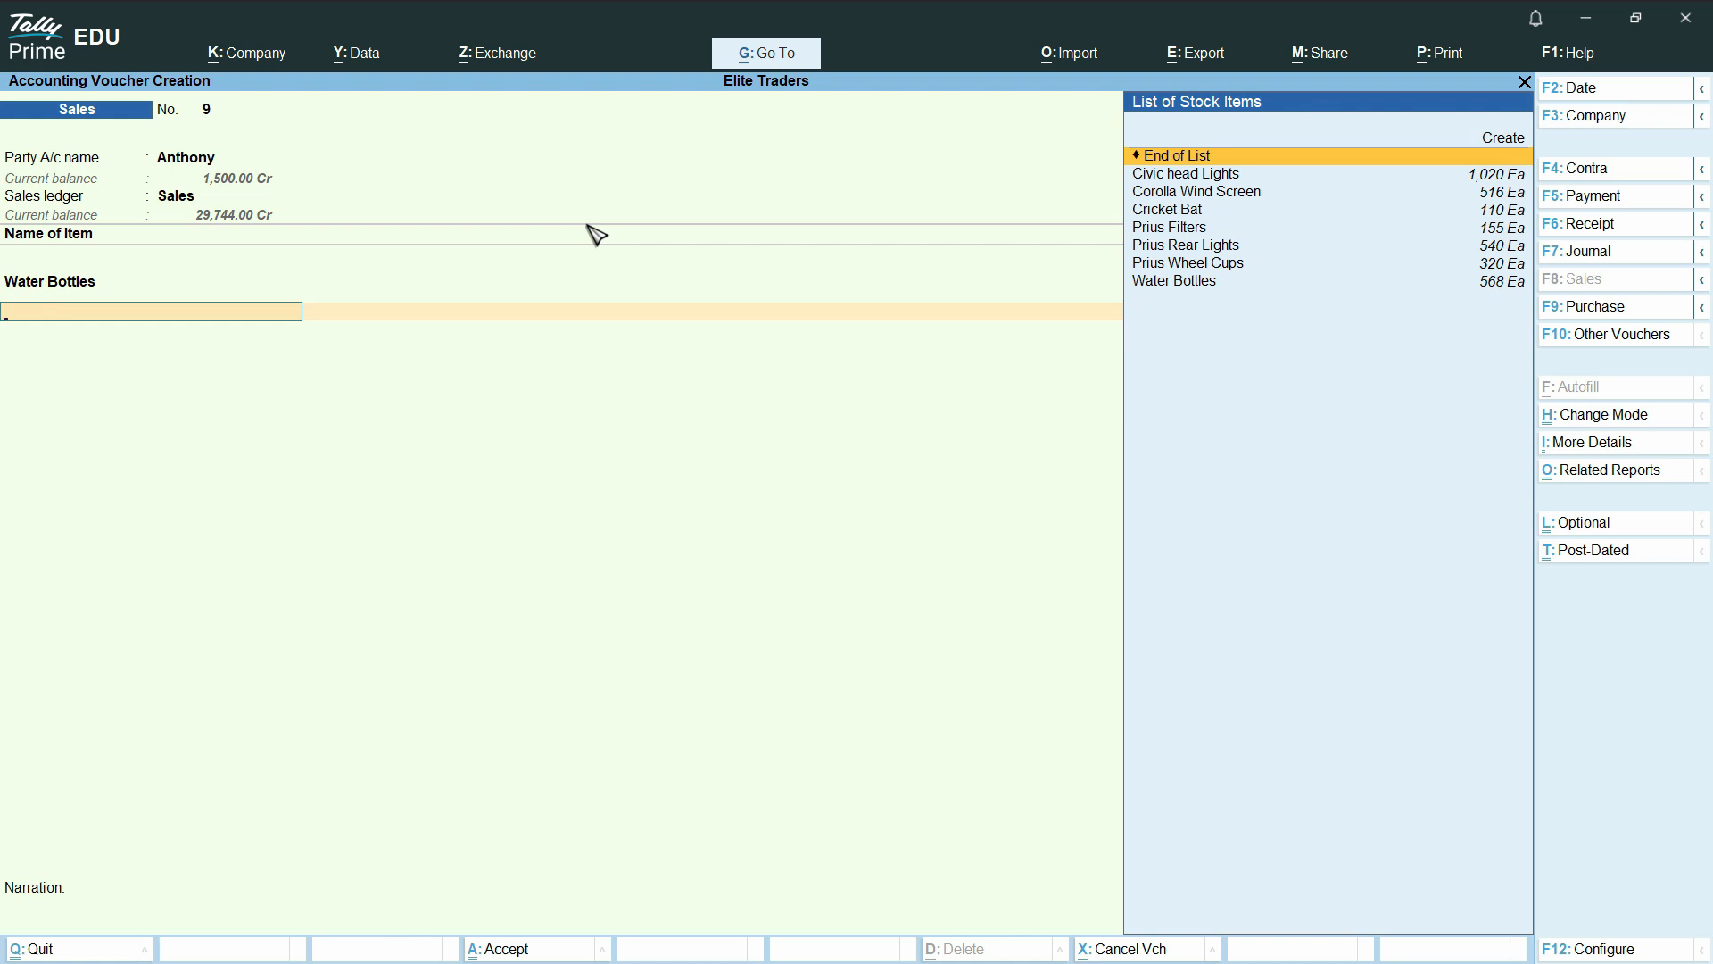
key("Return")
type("Va")
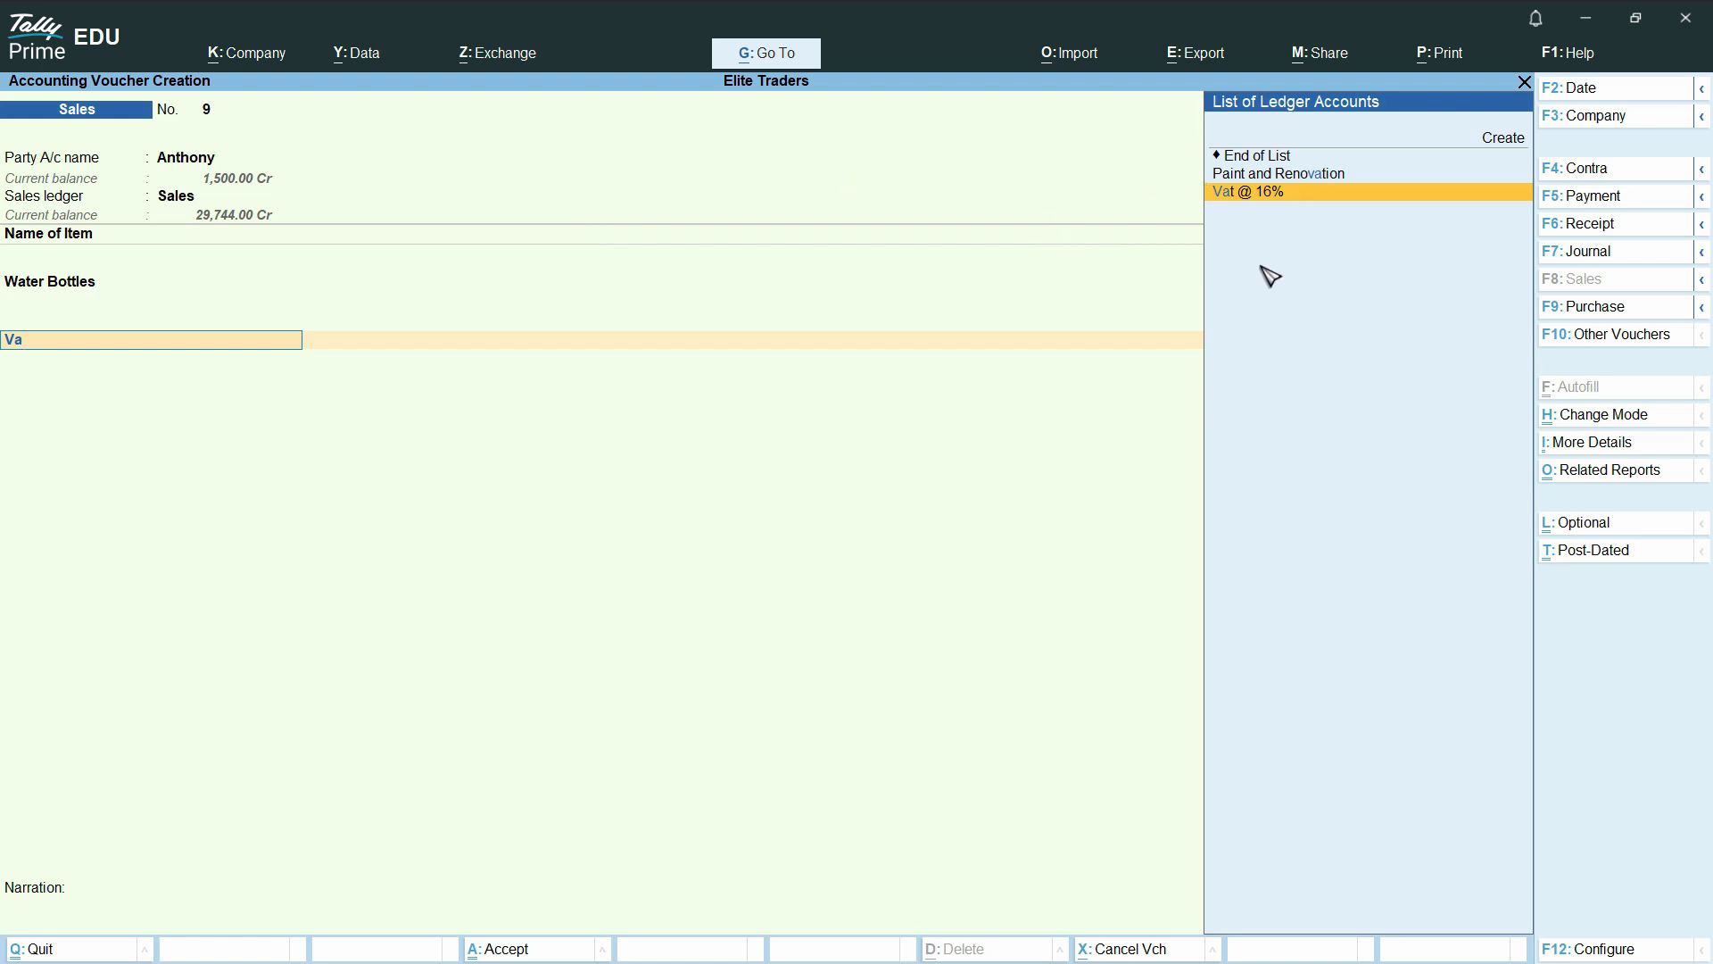
left_click(1300, 202)
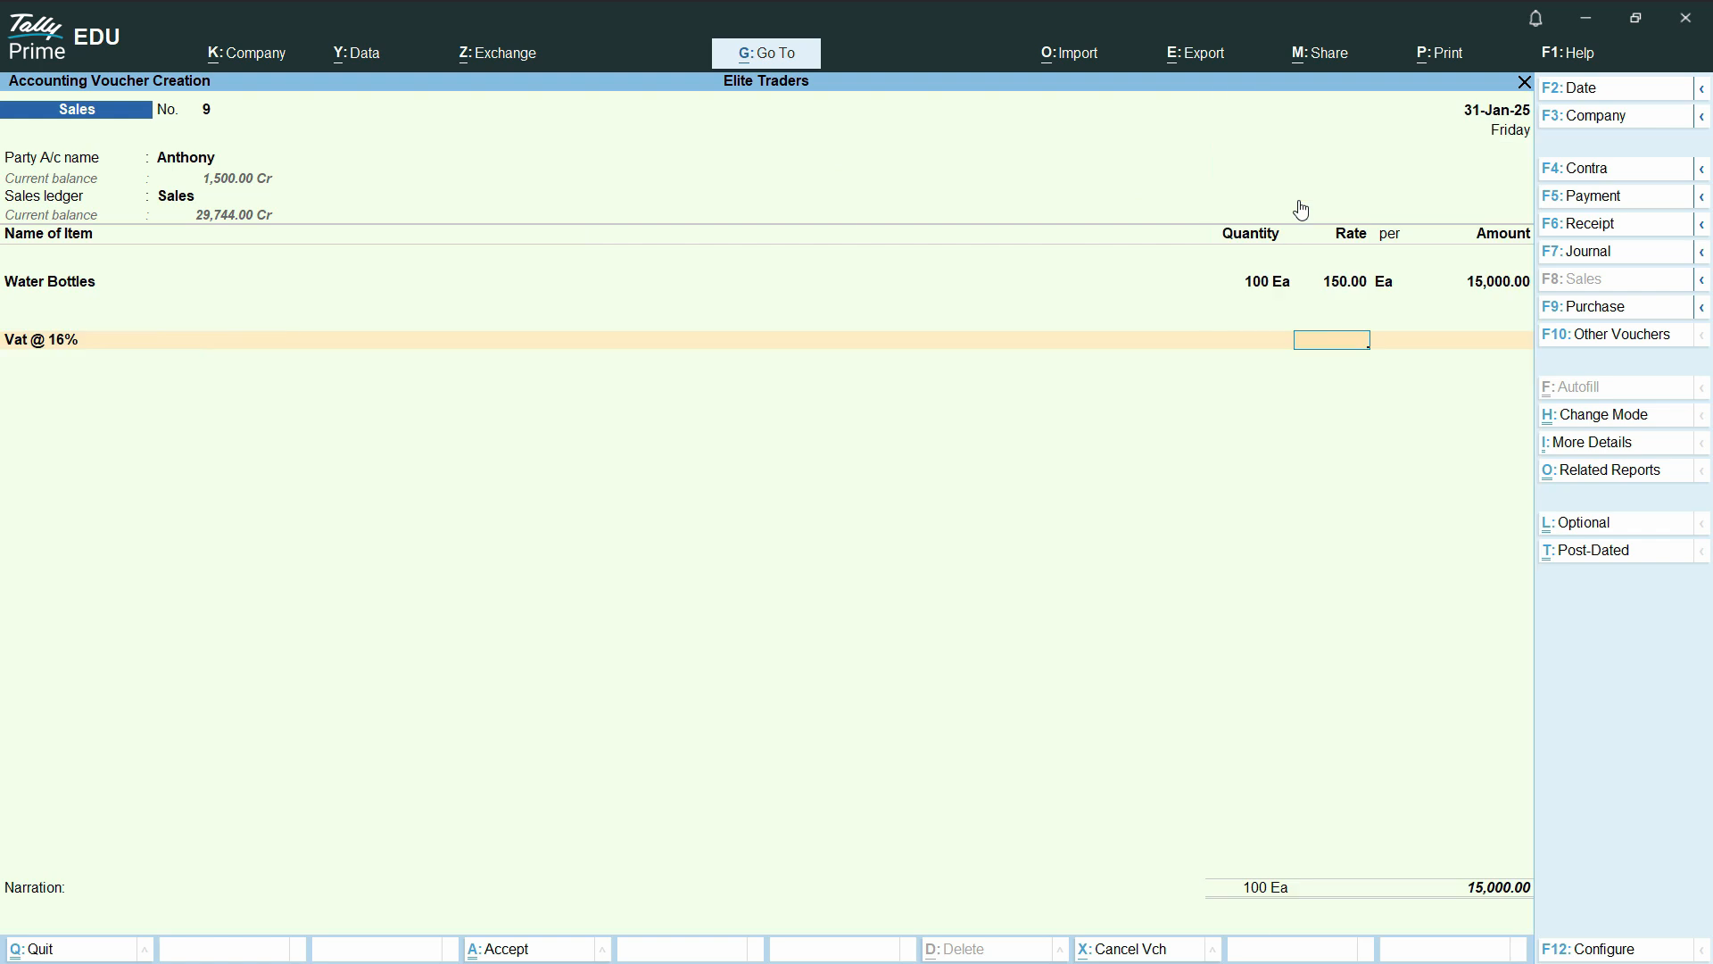
key("Return")
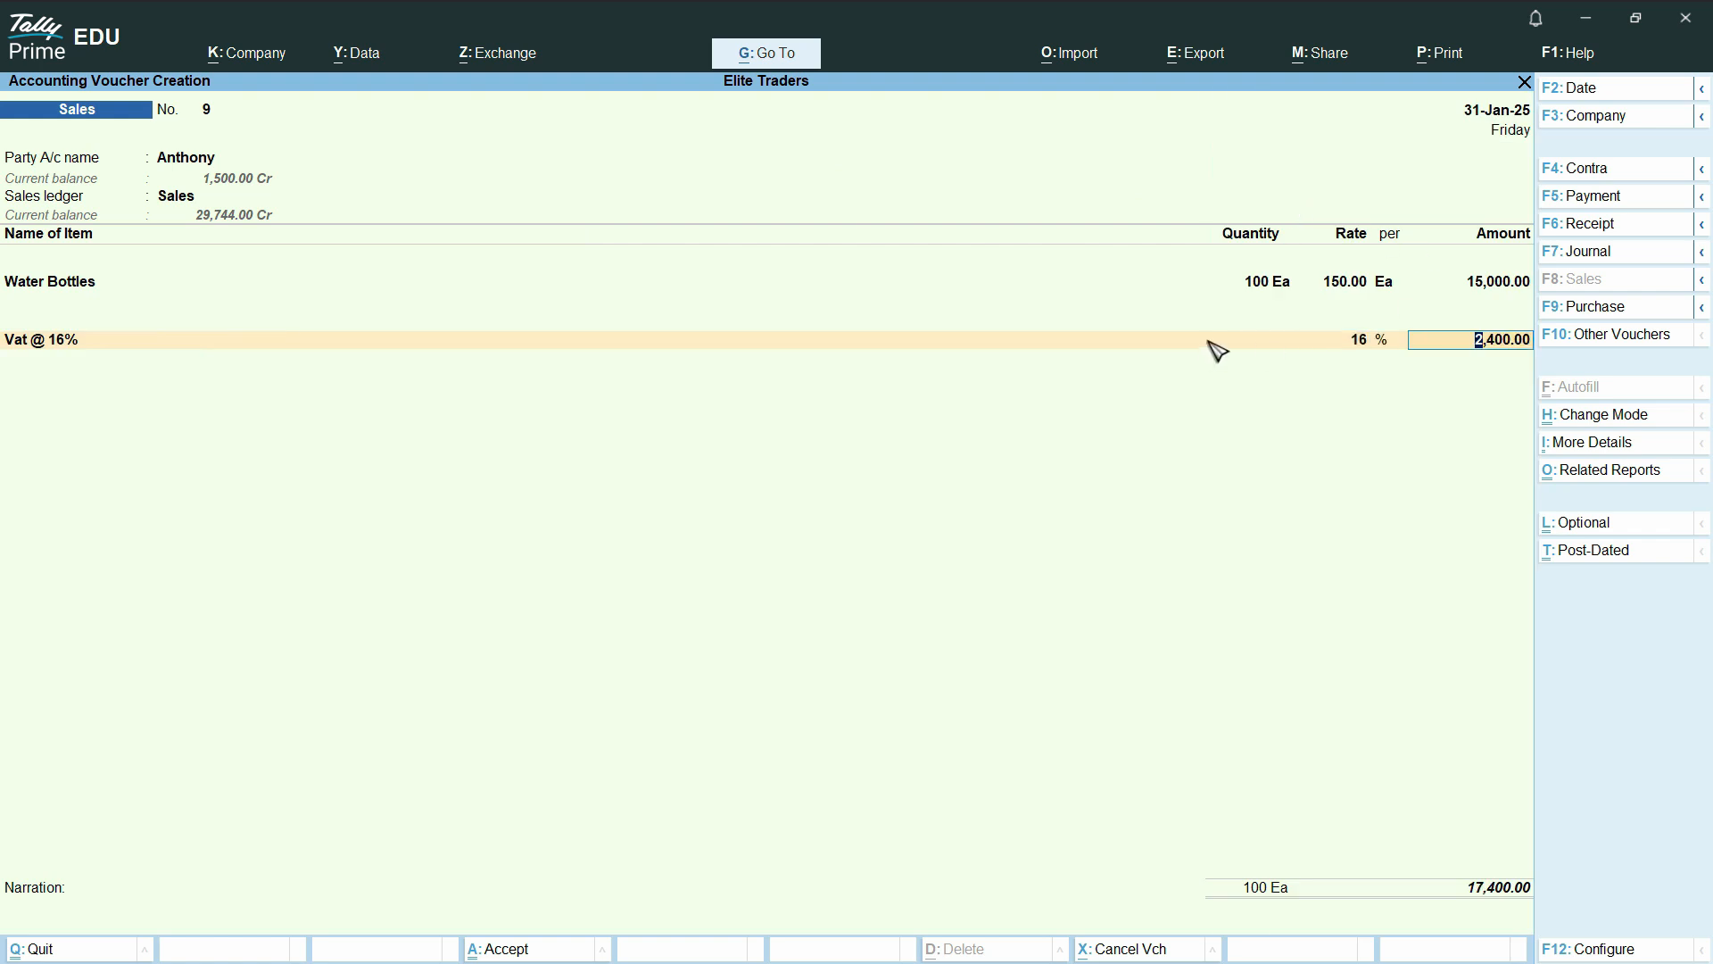
Save the sales voucher and return to the Gateway of Tally
key("ctrl")
key("ctrl+a")
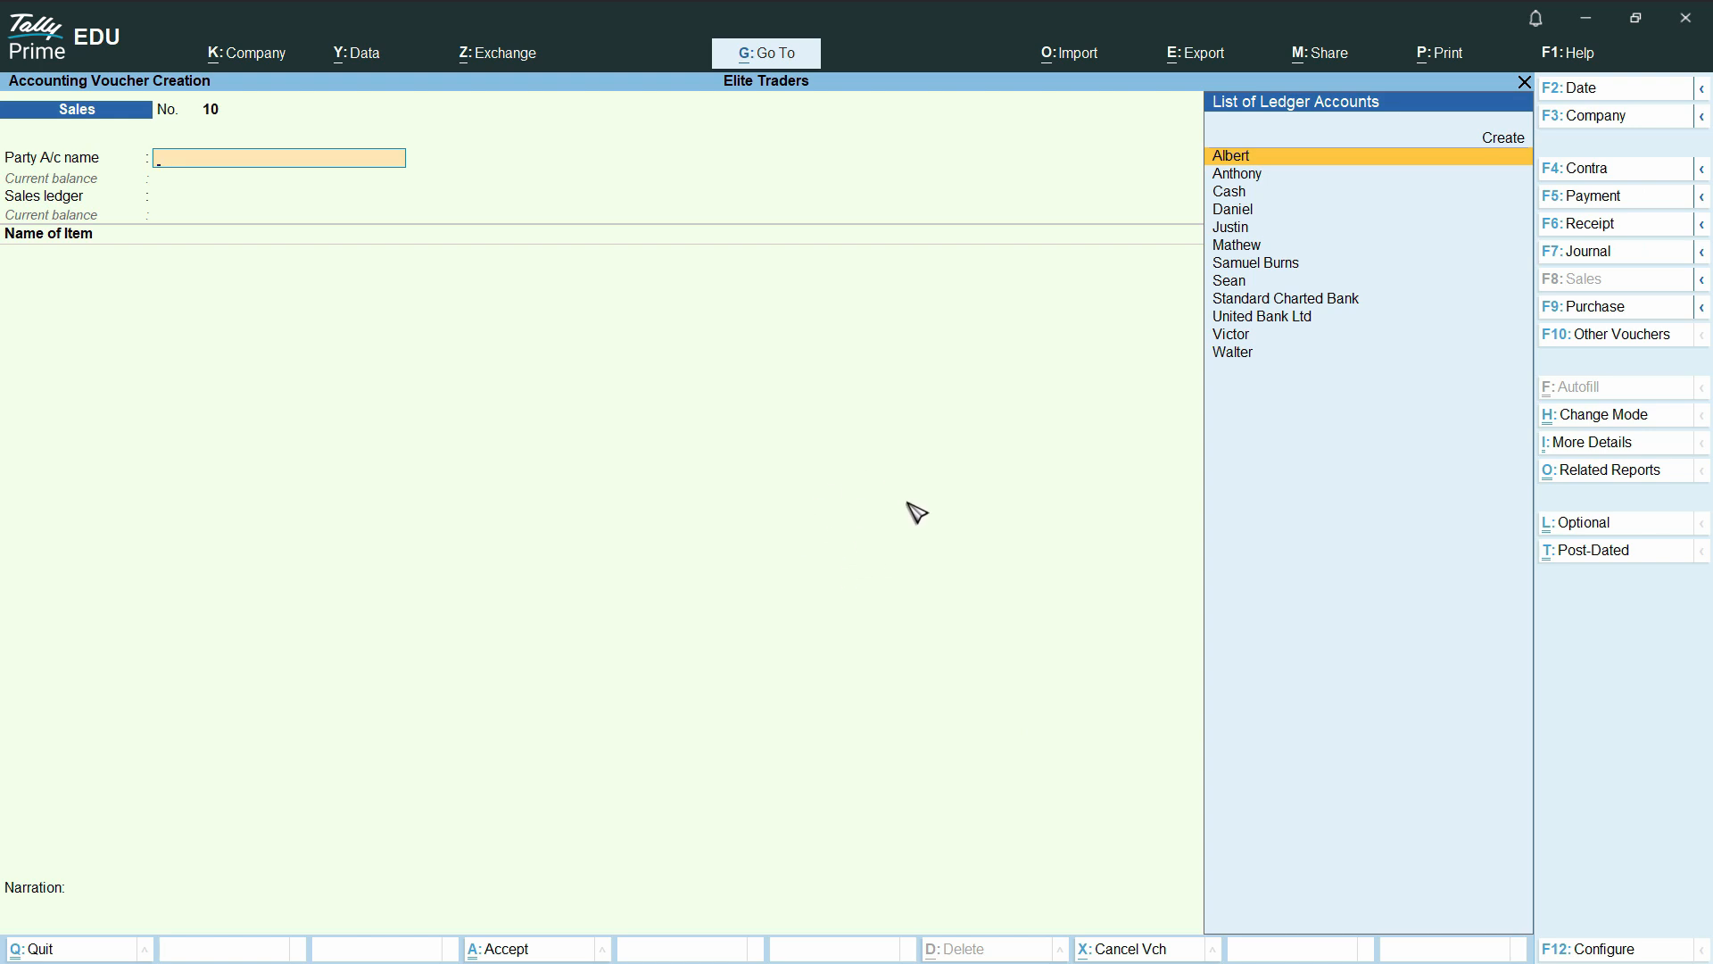
key("Escape")
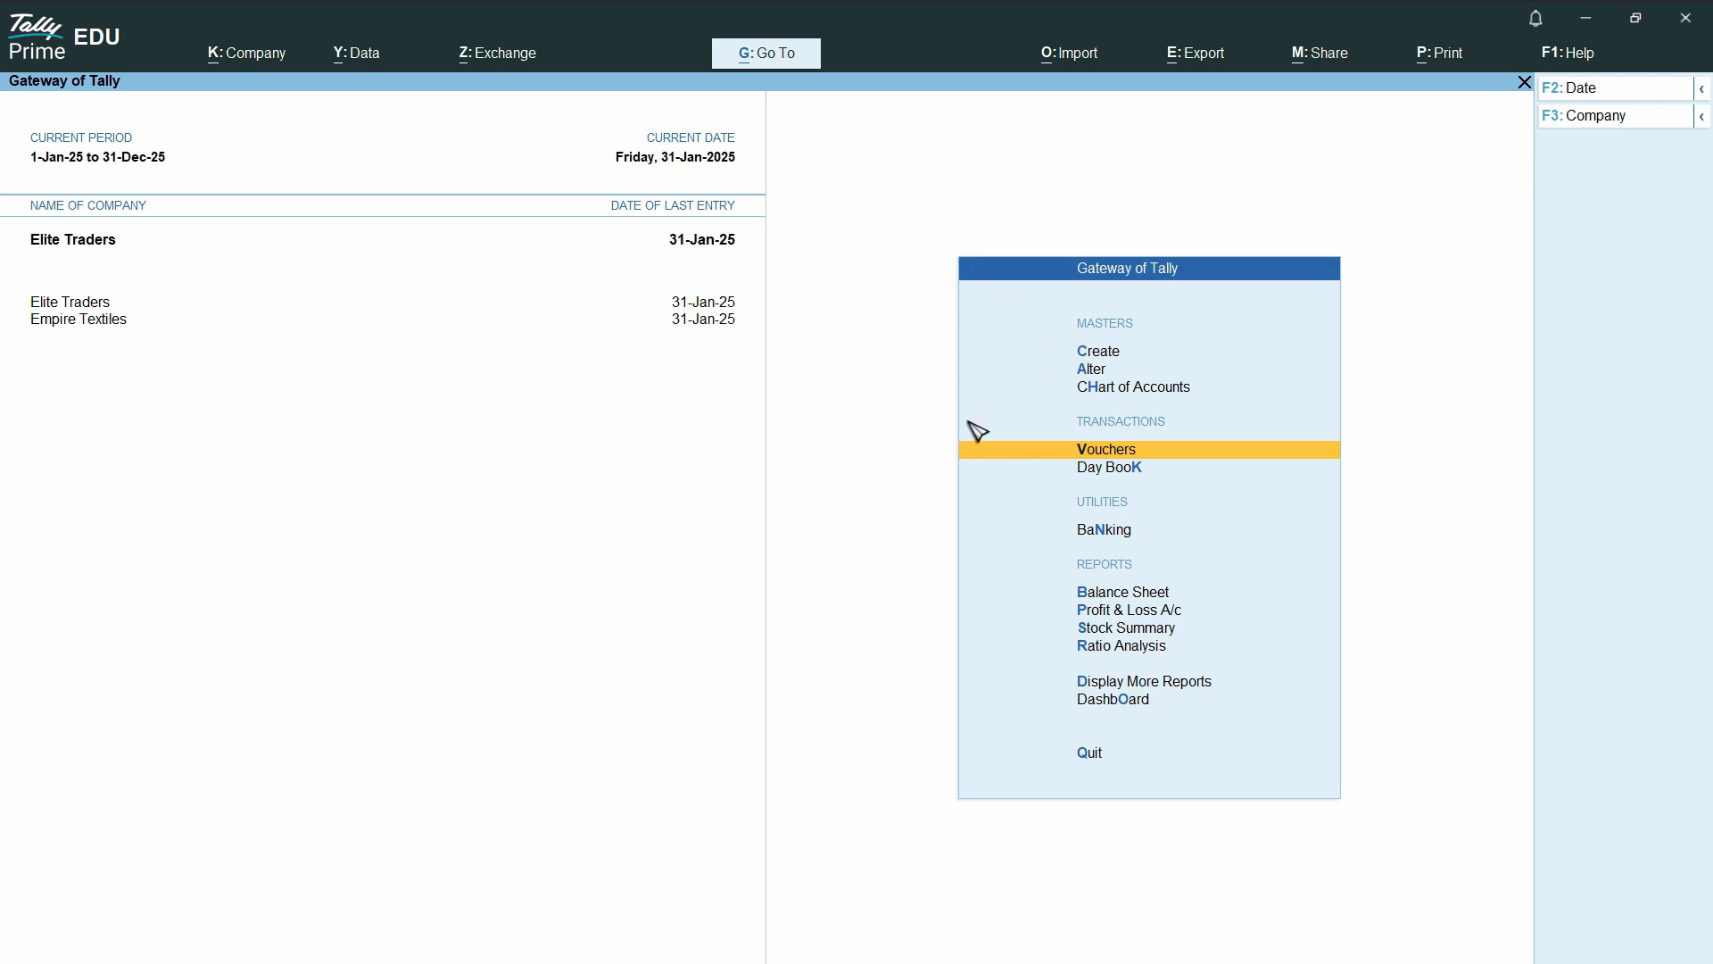
key("d")
key("a")
key("l")
key("Escape")
key("Escape")
key("Escape")
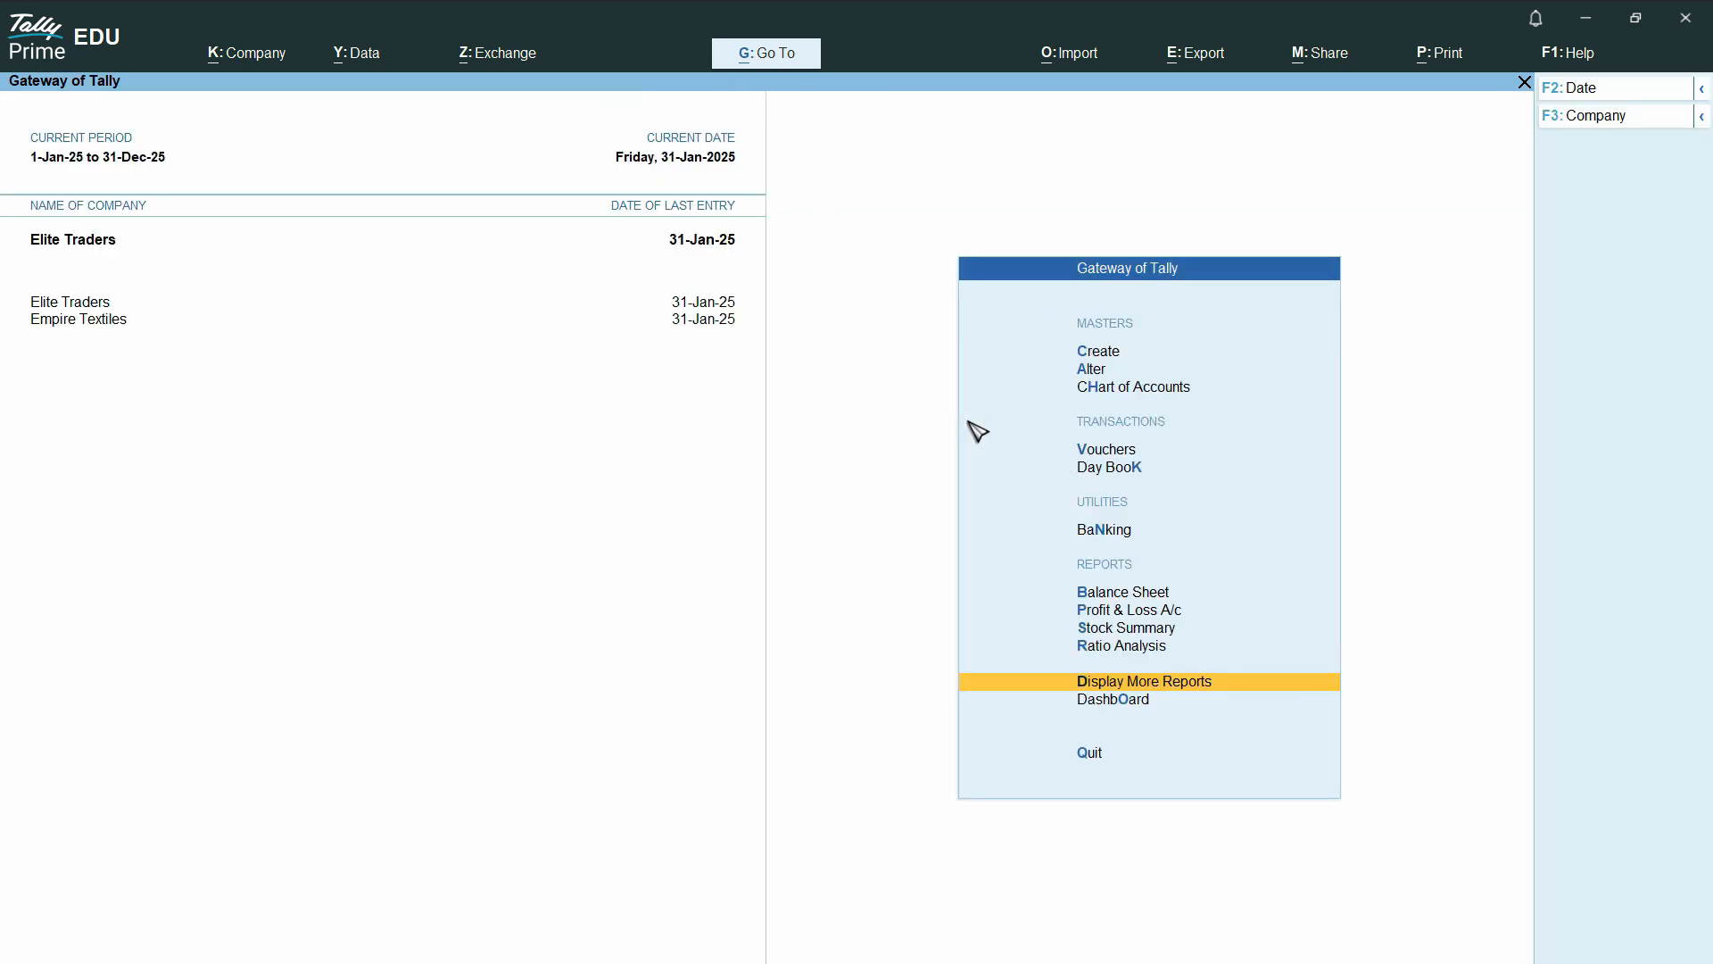
Open the ledger voucher report for Vat @ 16% from the account books
key("d")
key("a")
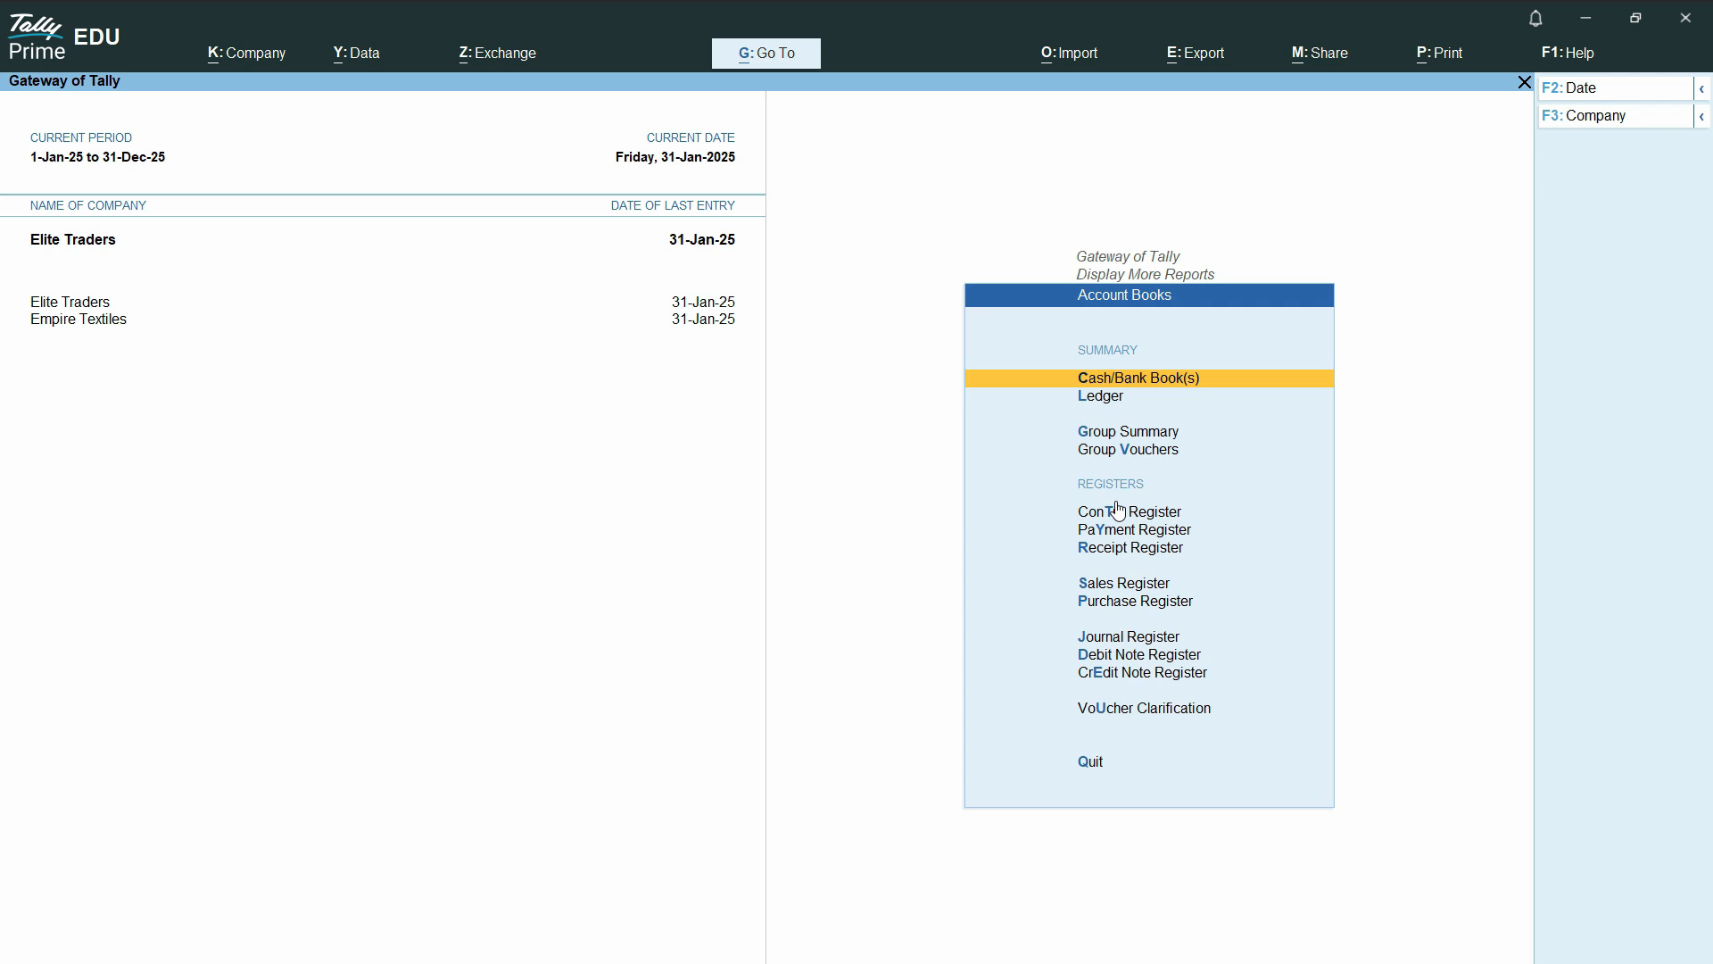
key("l")
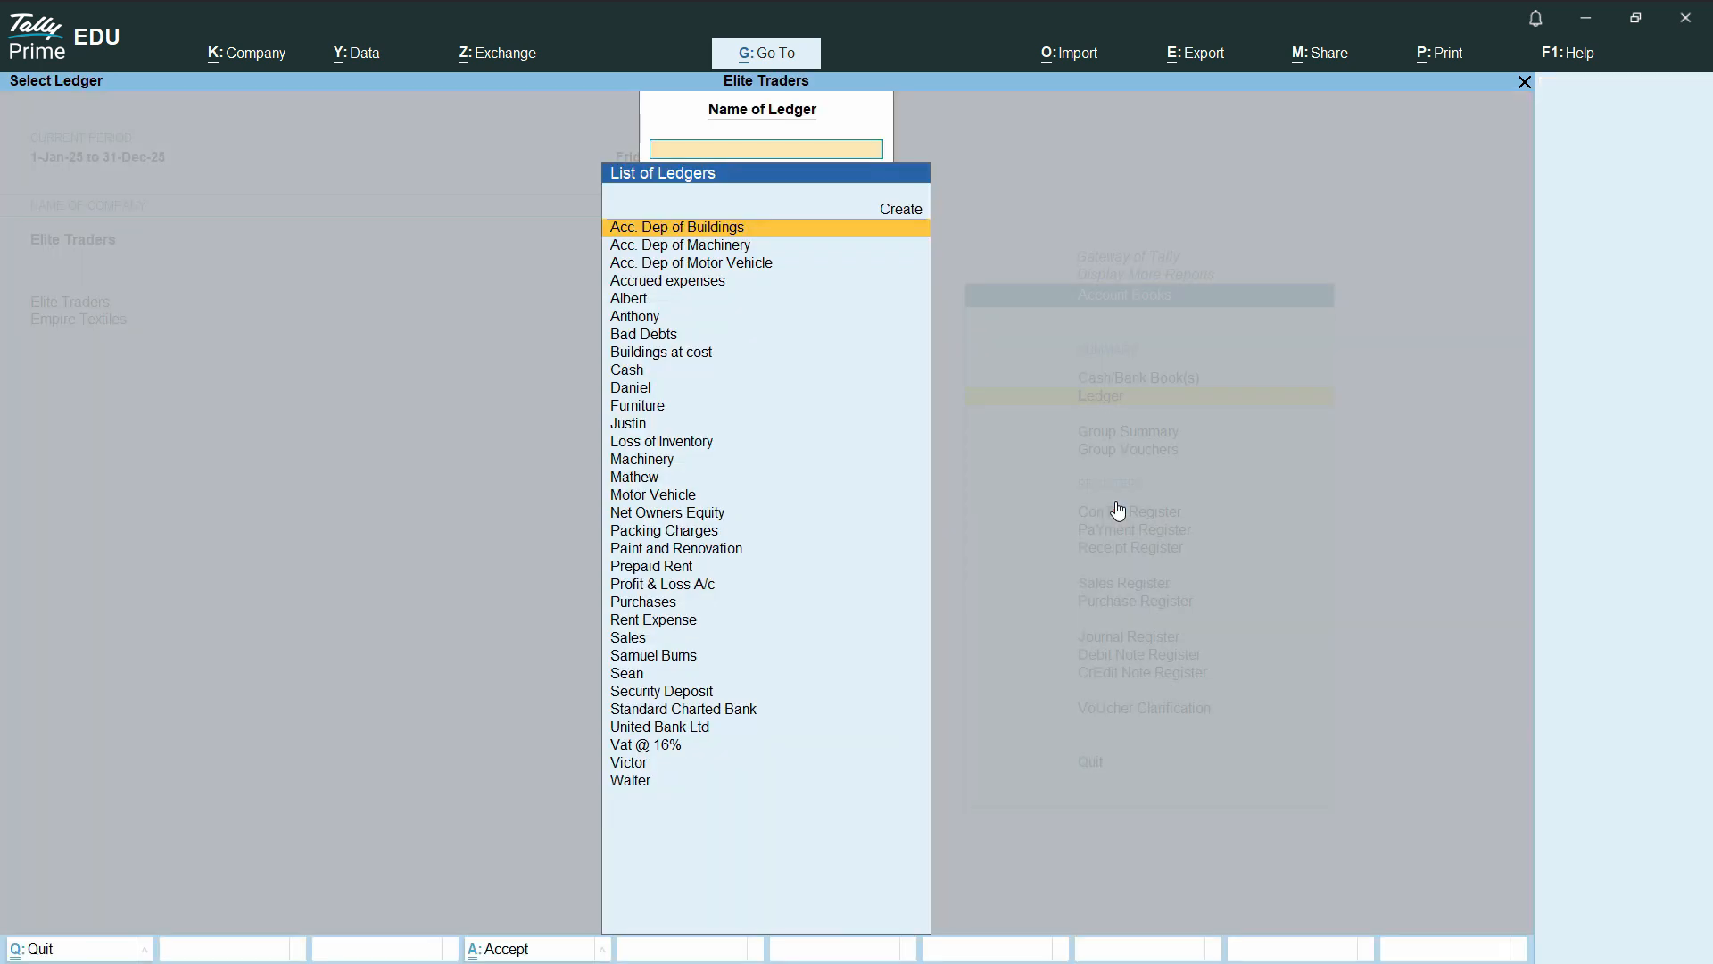
left_click(679, 750)
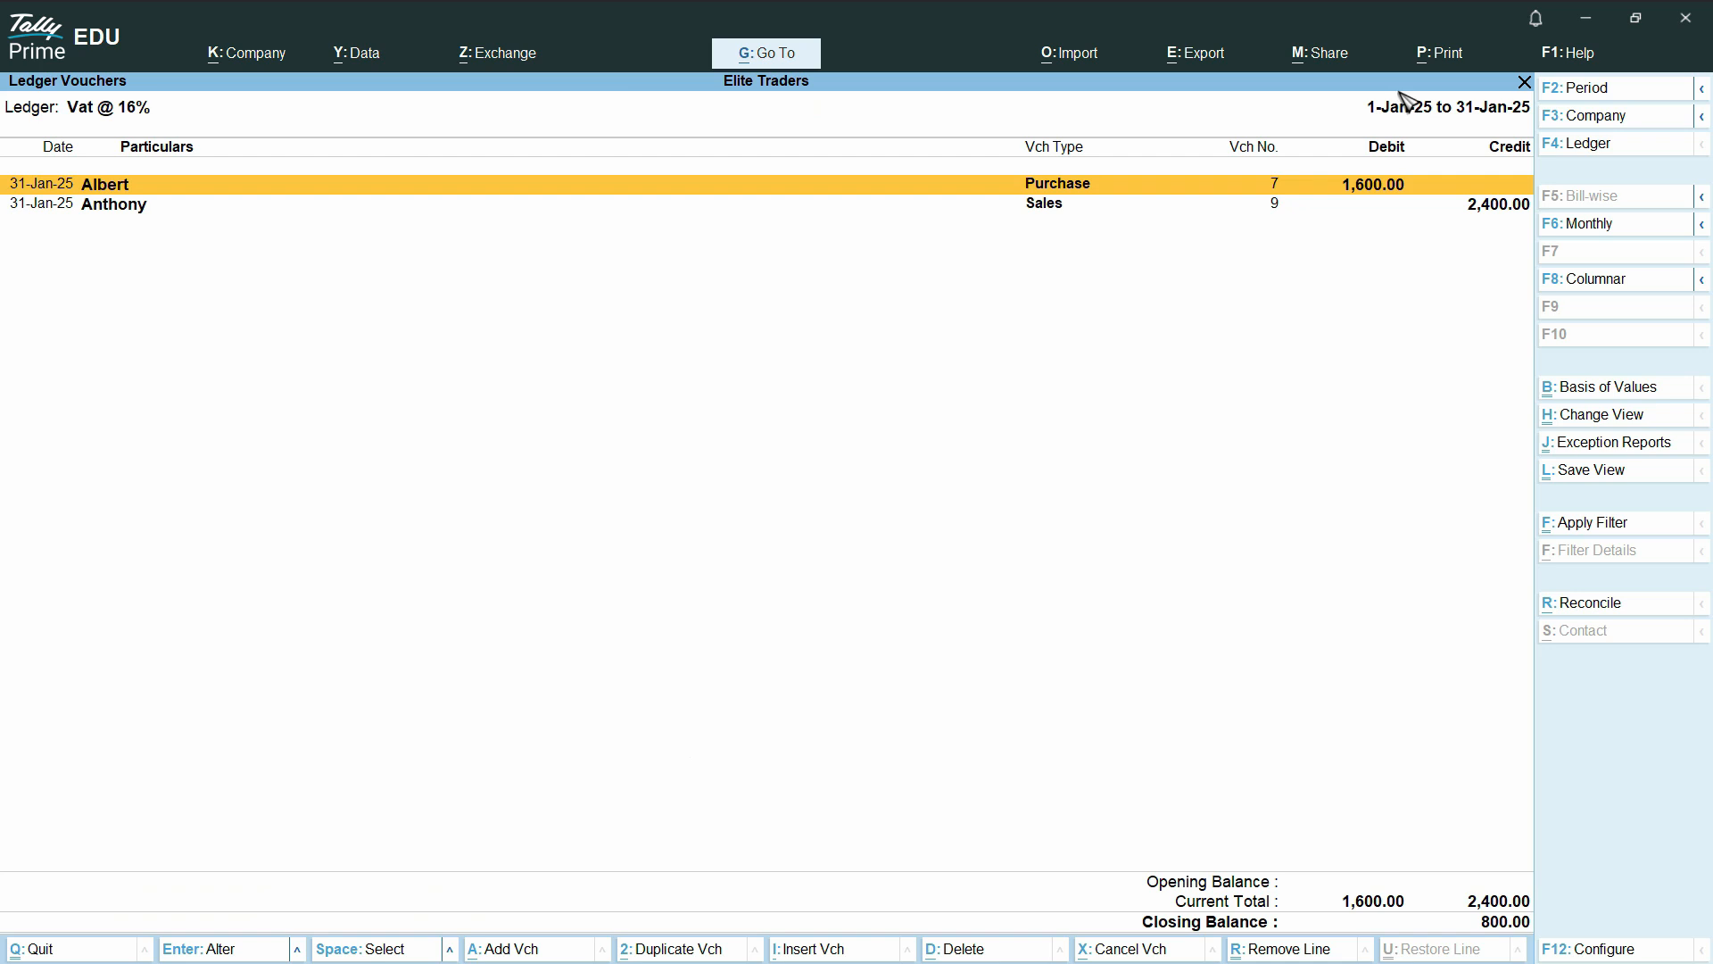
Set the Vat @ 16% report period from the 1st to 31-Jan-25, review it and return to the Gateway of Tally
left_click(1621, 97)
type("1")
key("Return")
type("31")
key("Return")
key("ctrl")
key("Escape")
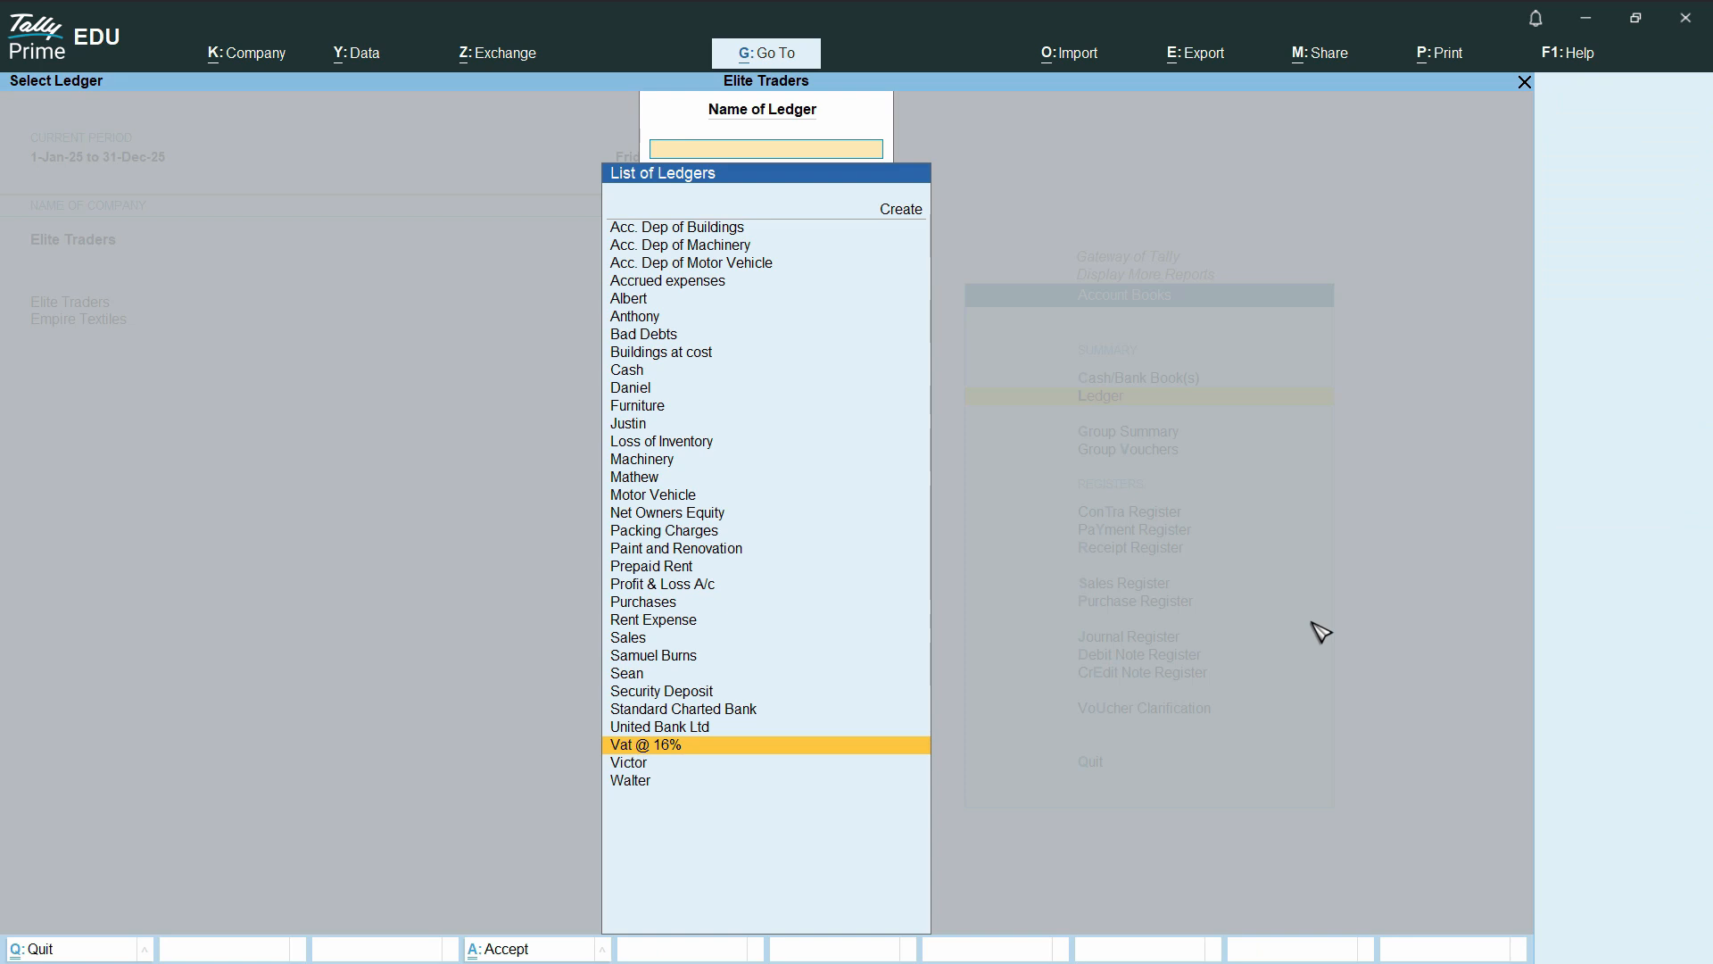
key("Escape")
key("Escape")
key("Escape")
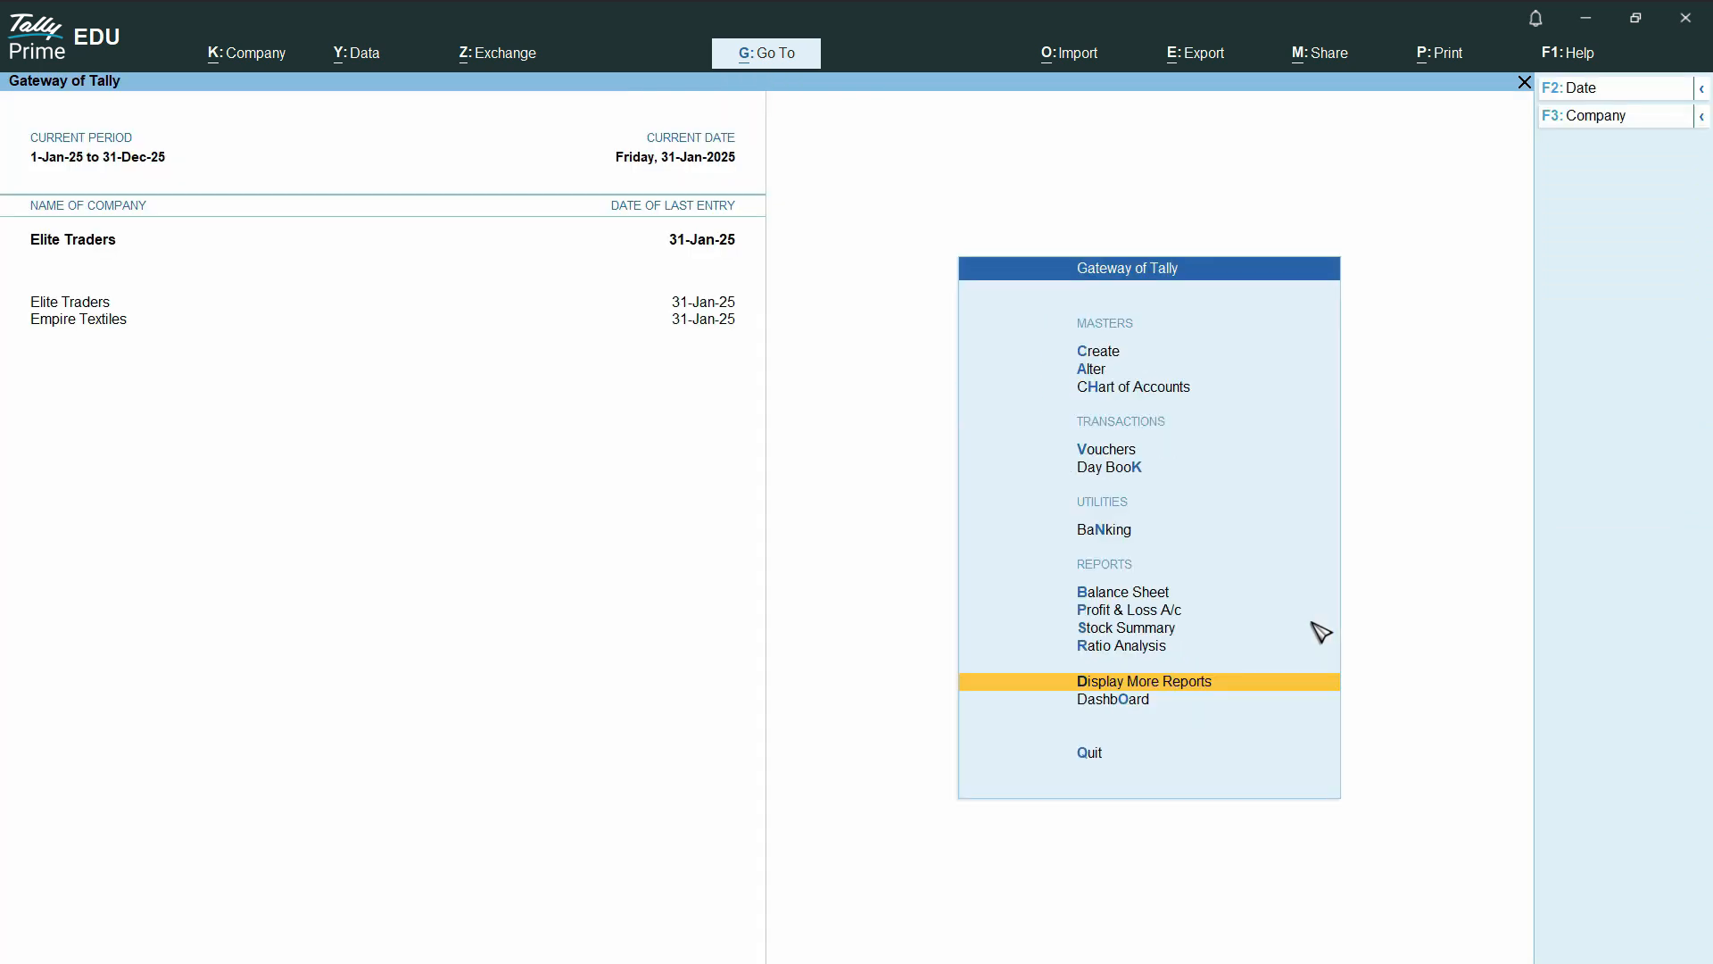
key("s")
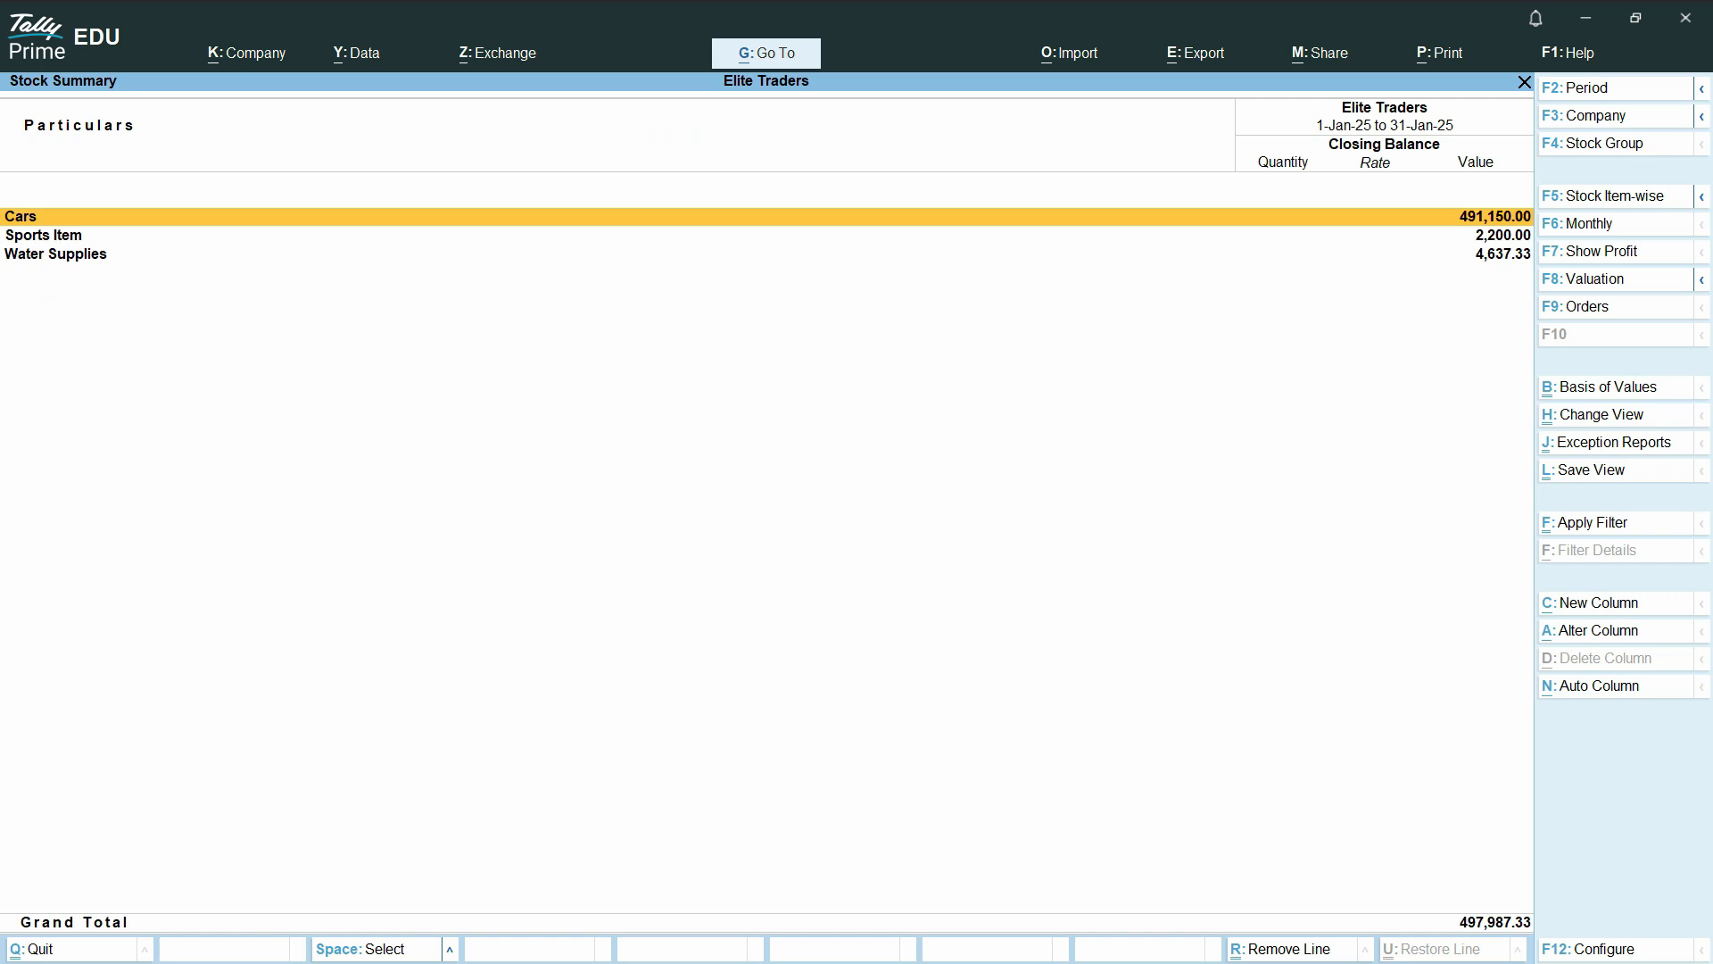
key("Escape")
key("Up")
key("Up")
key("Up")
key("Up")
key("Up")
key("Down")
key("Down")
key("Down")
key("Down")
key("Down")
key("Down")
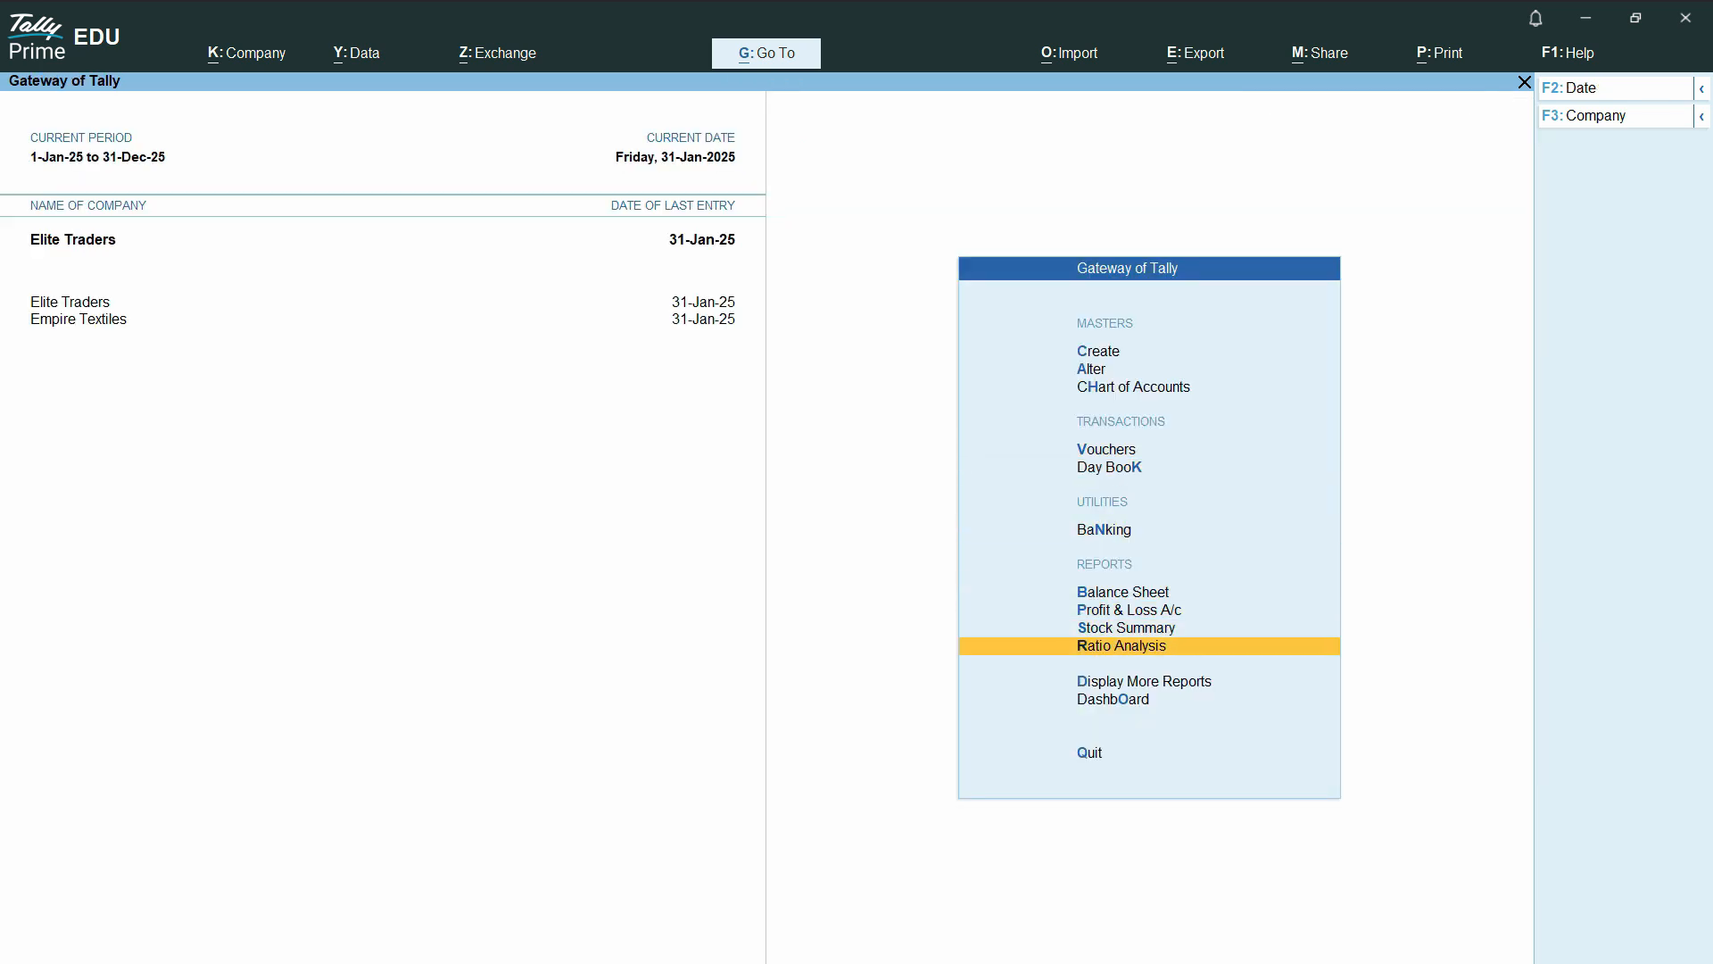
key("Up")
key("Up")
key("Up")
key("Up")
key("Up")
key("Up")
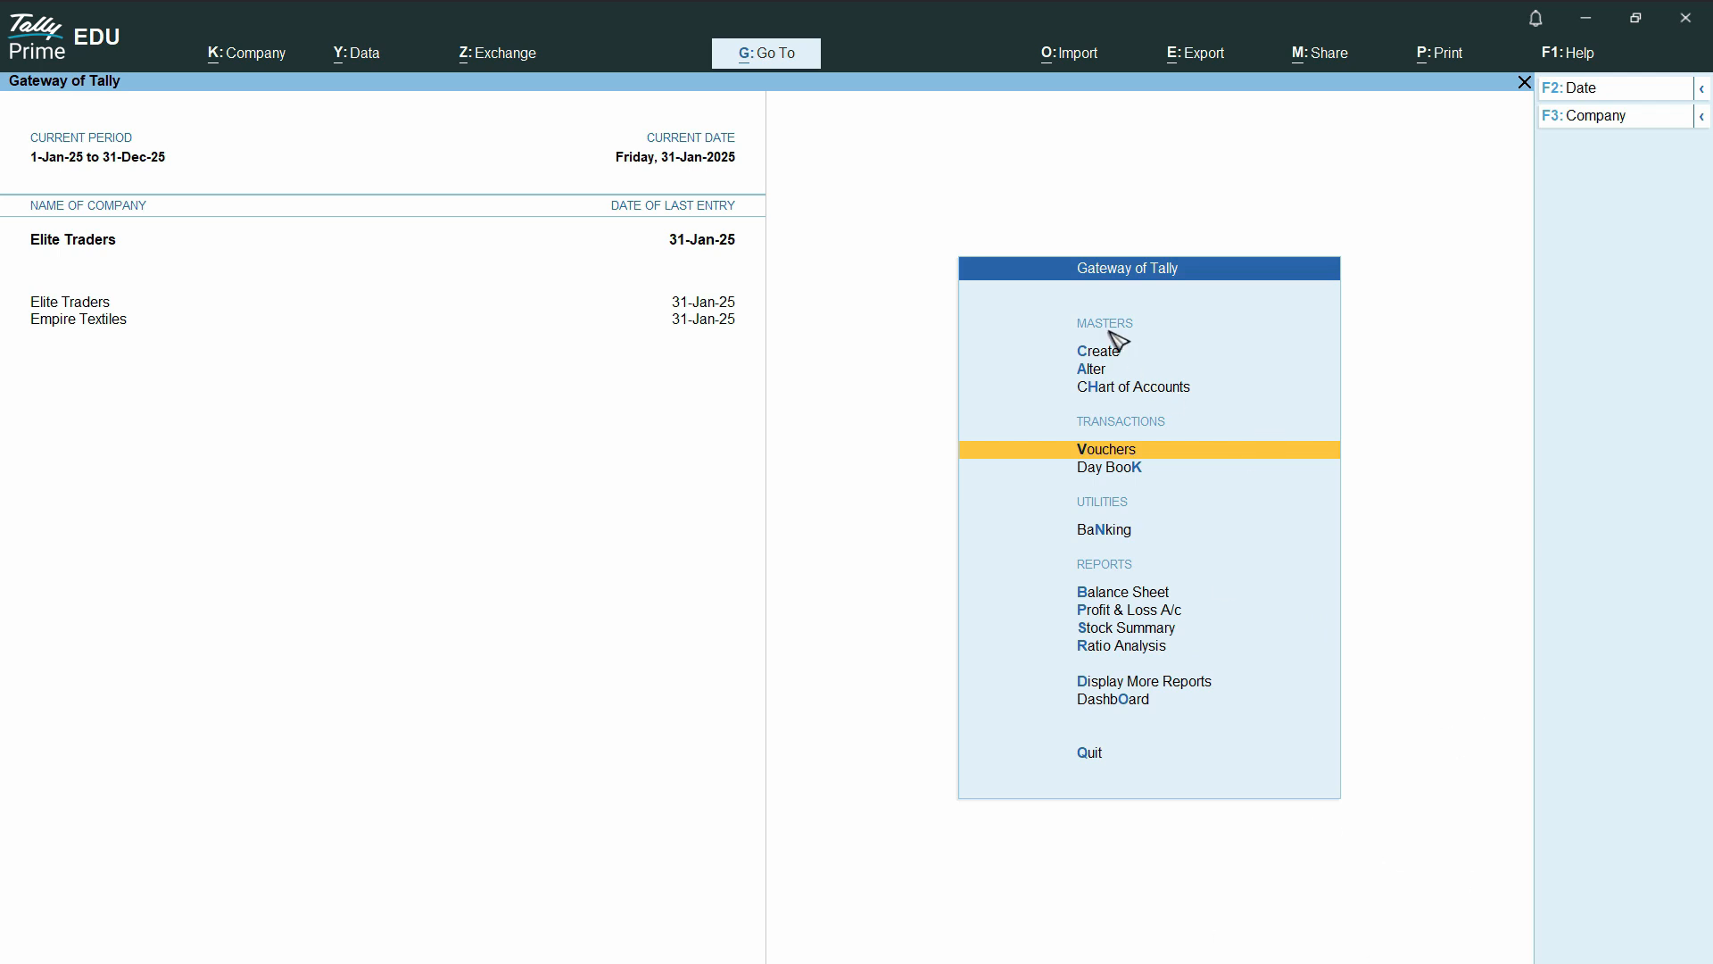
Start a payment voucher with Standard Charted Bank as the paying account
left_click(1138, 453)
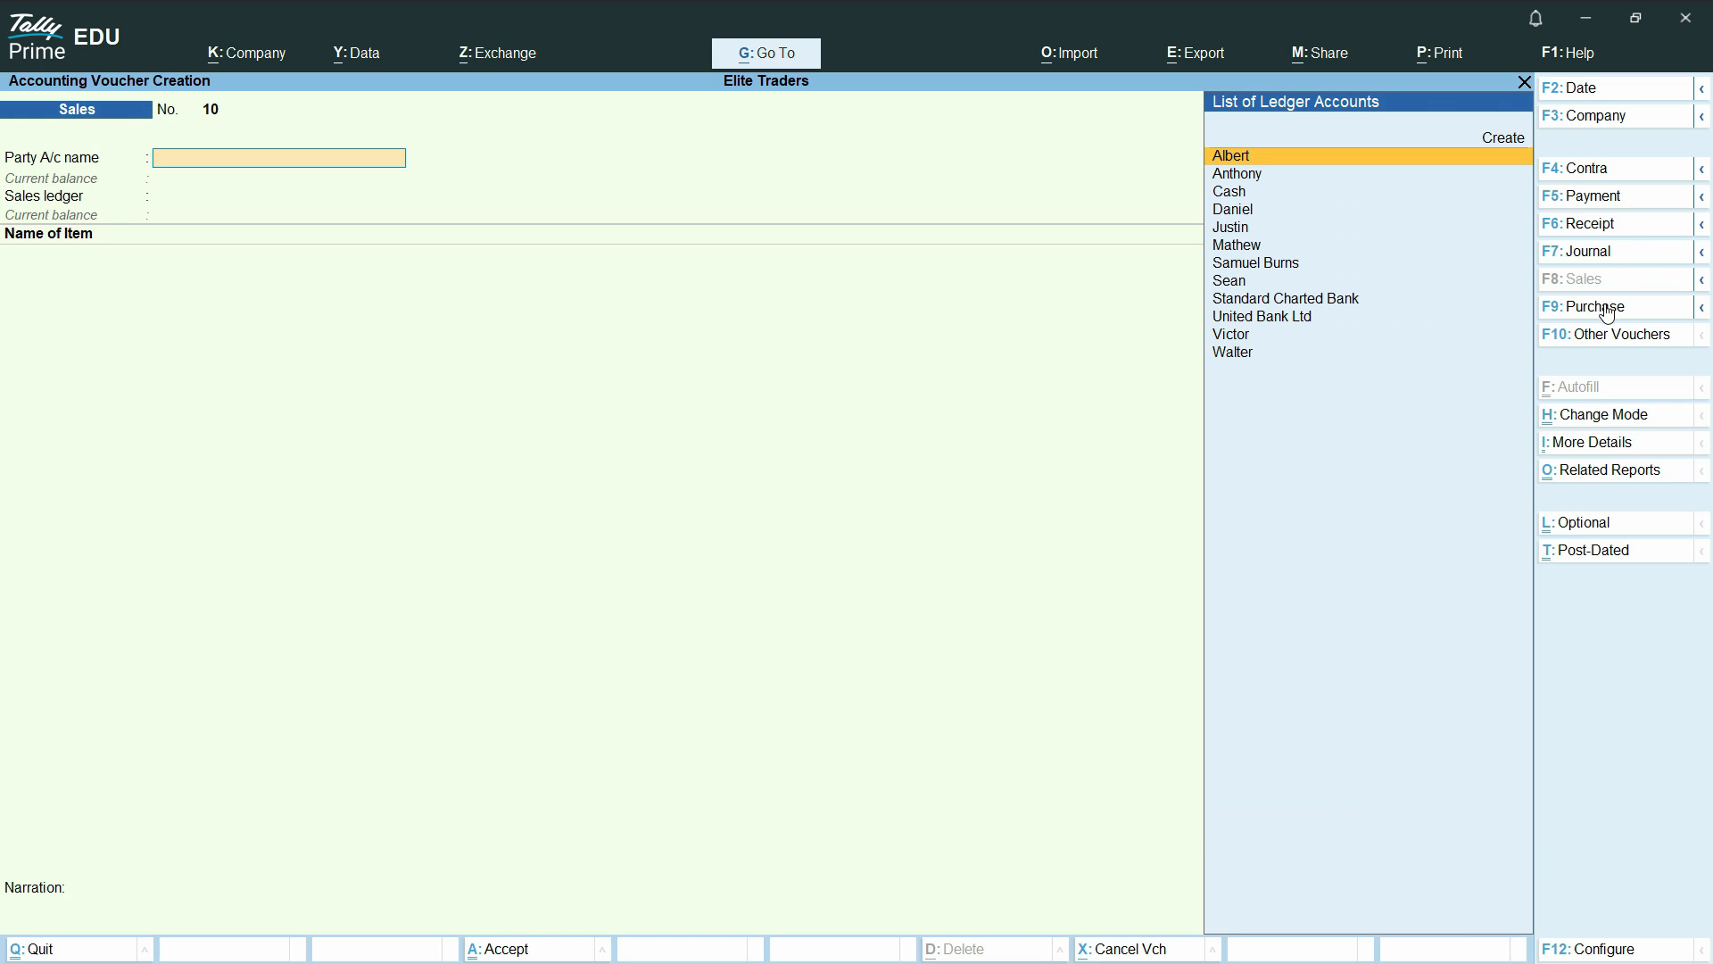
left_click(1626, 198)
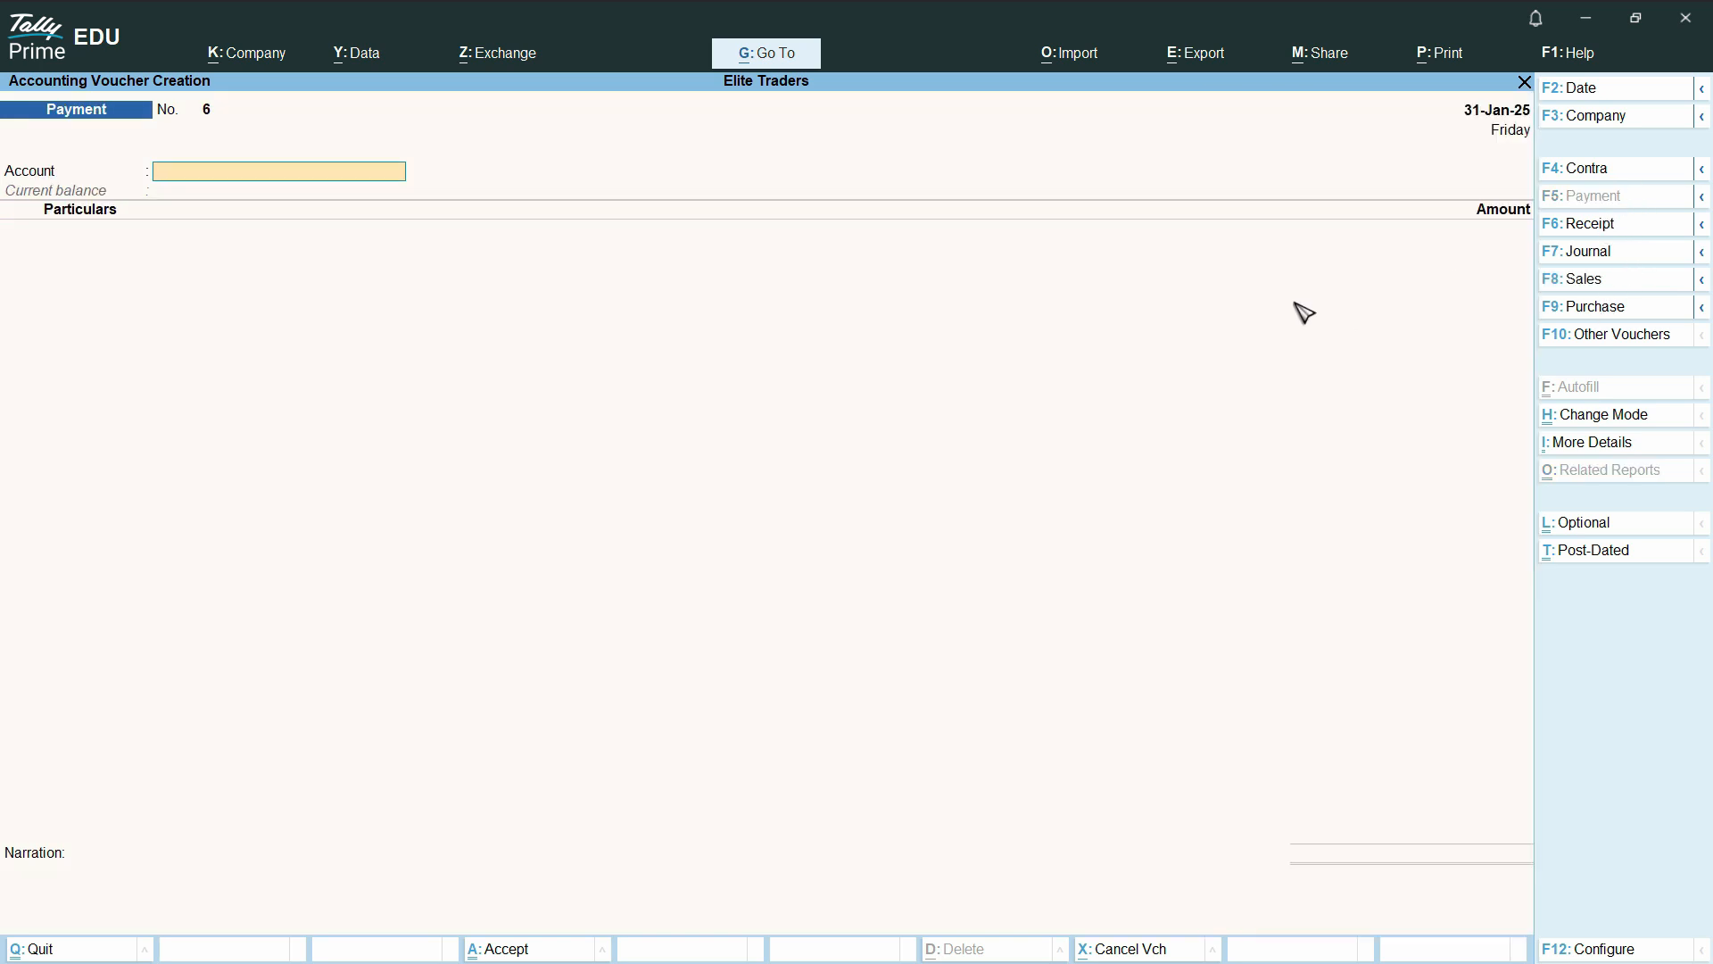
key("Return")
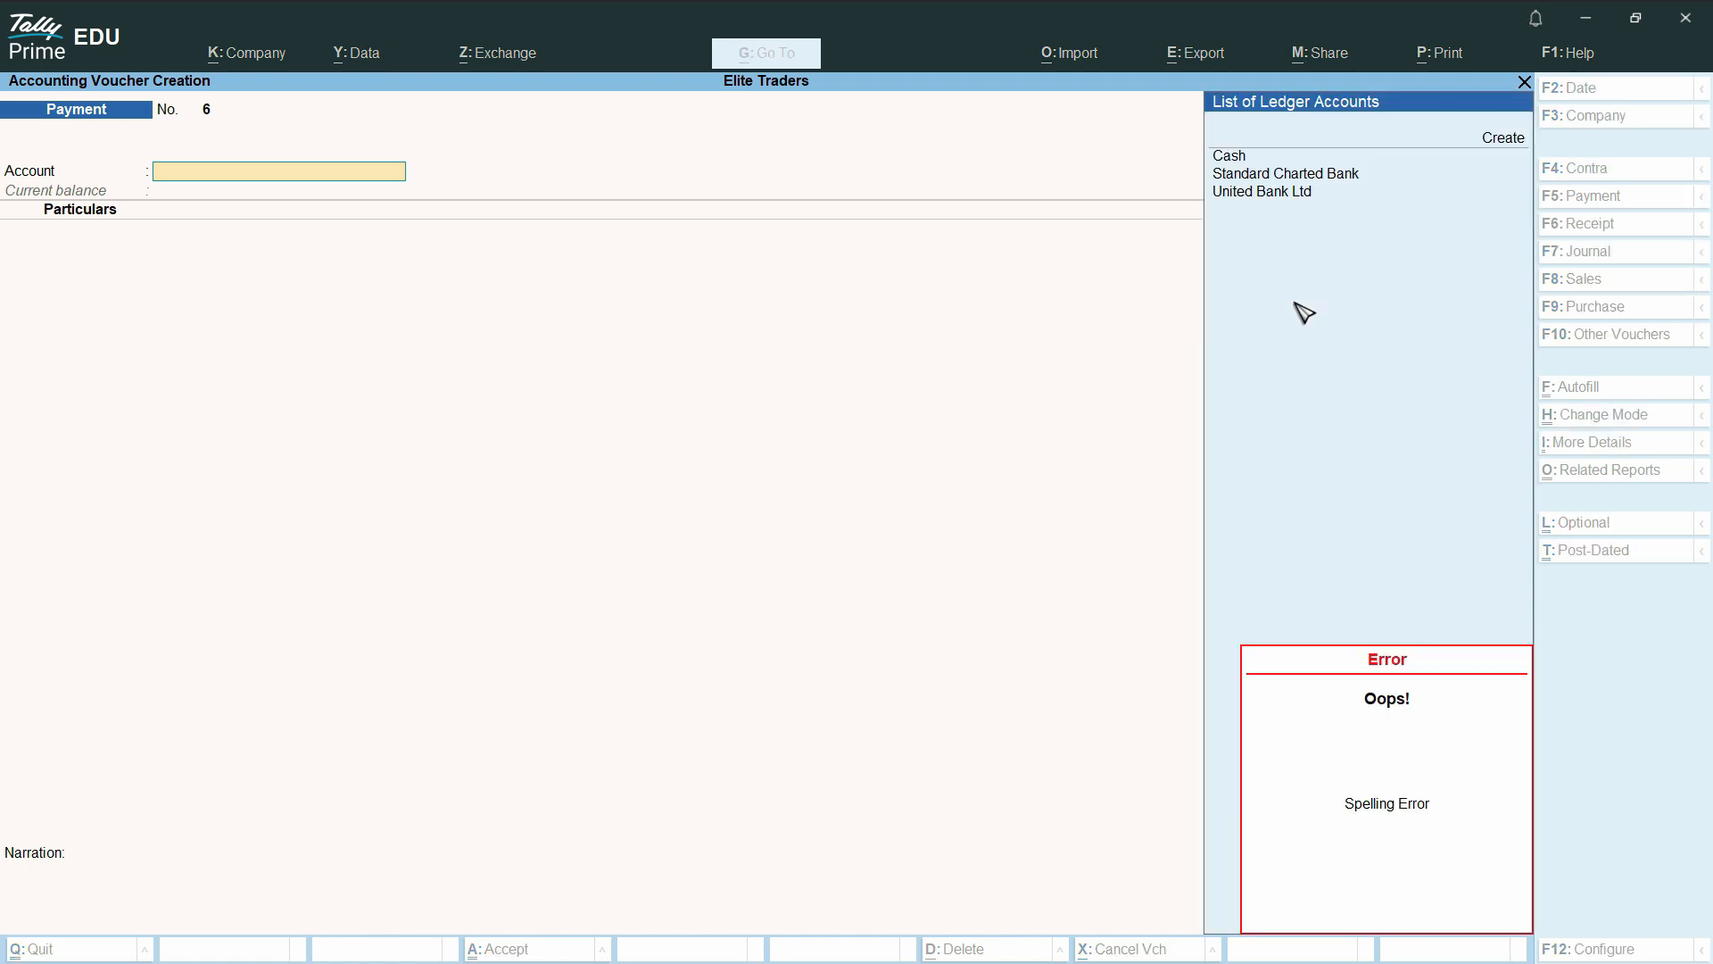
key("Down")
key("Down")
key("Return")
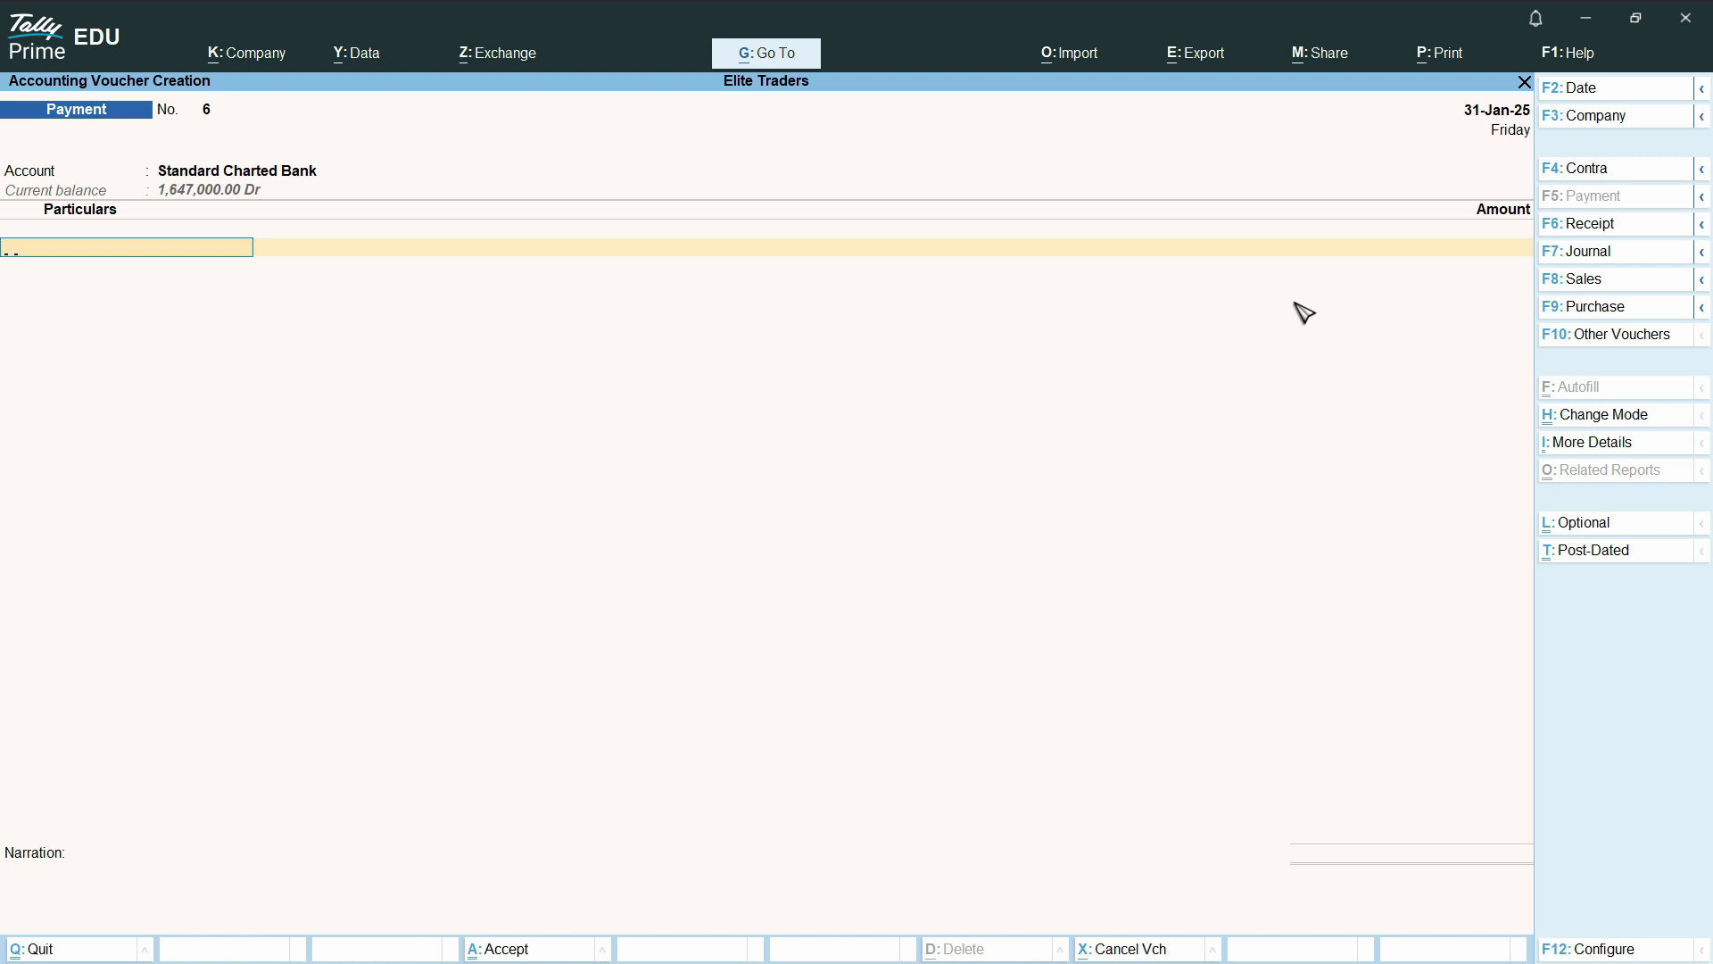
Enter Vat @ 16% as the payment particular with an amount of 800
type("Vat")
key("Return")
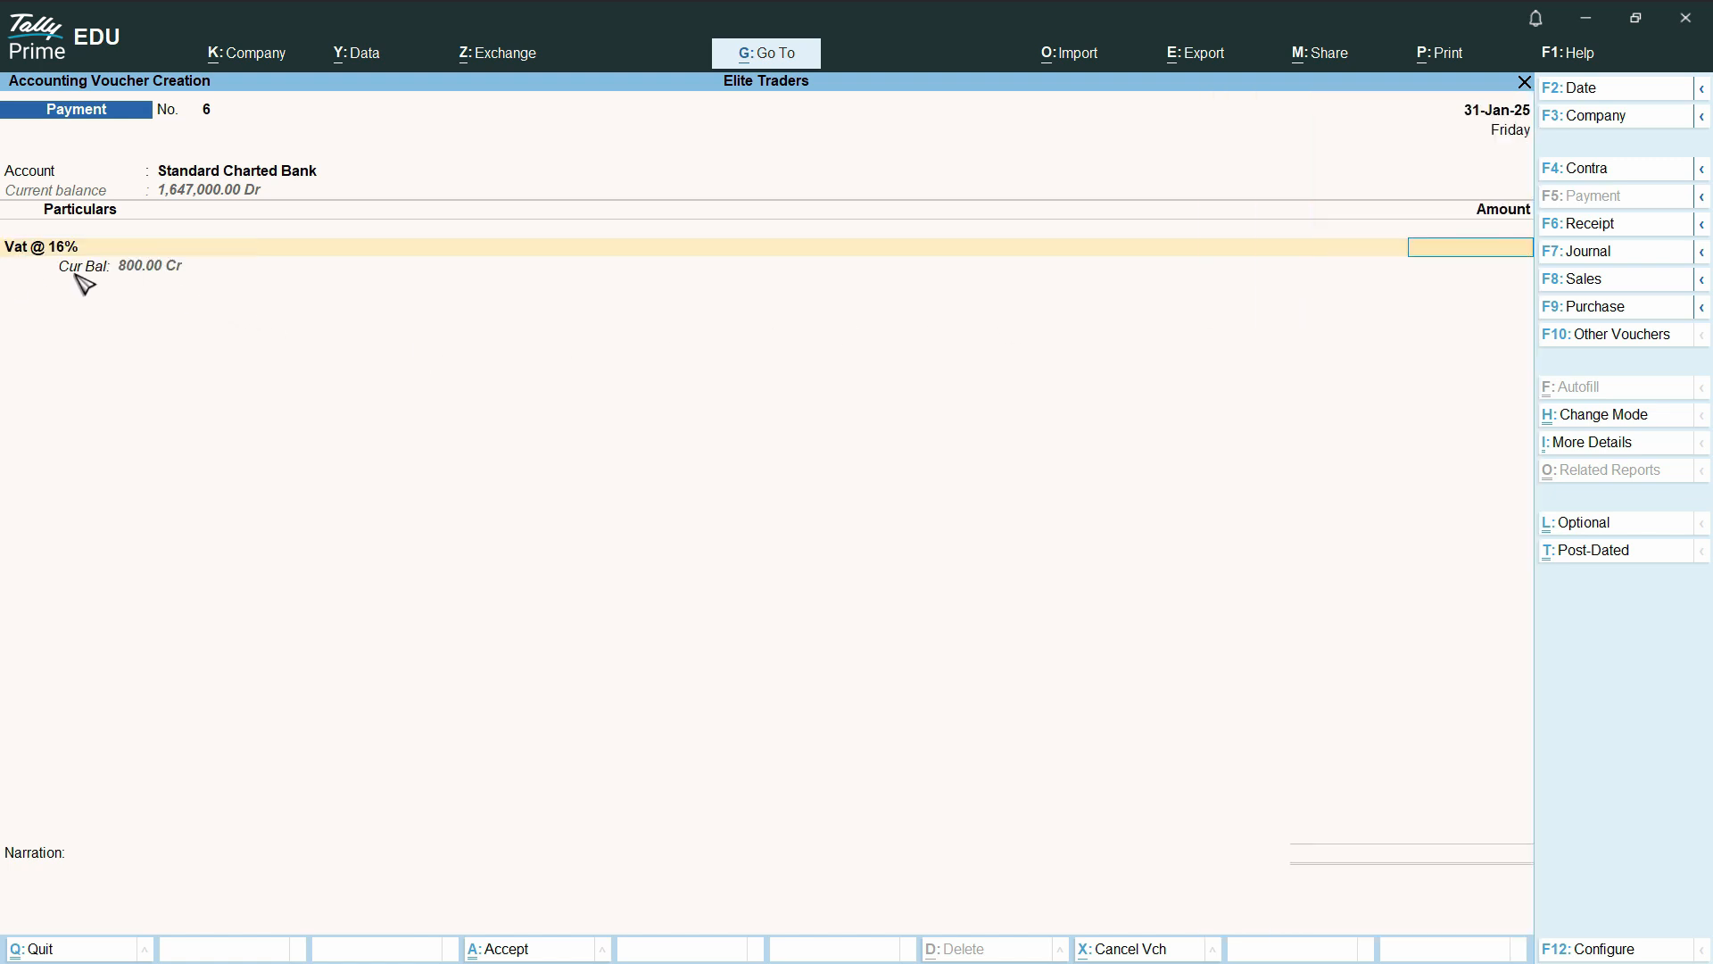
type("800")
key("Return")
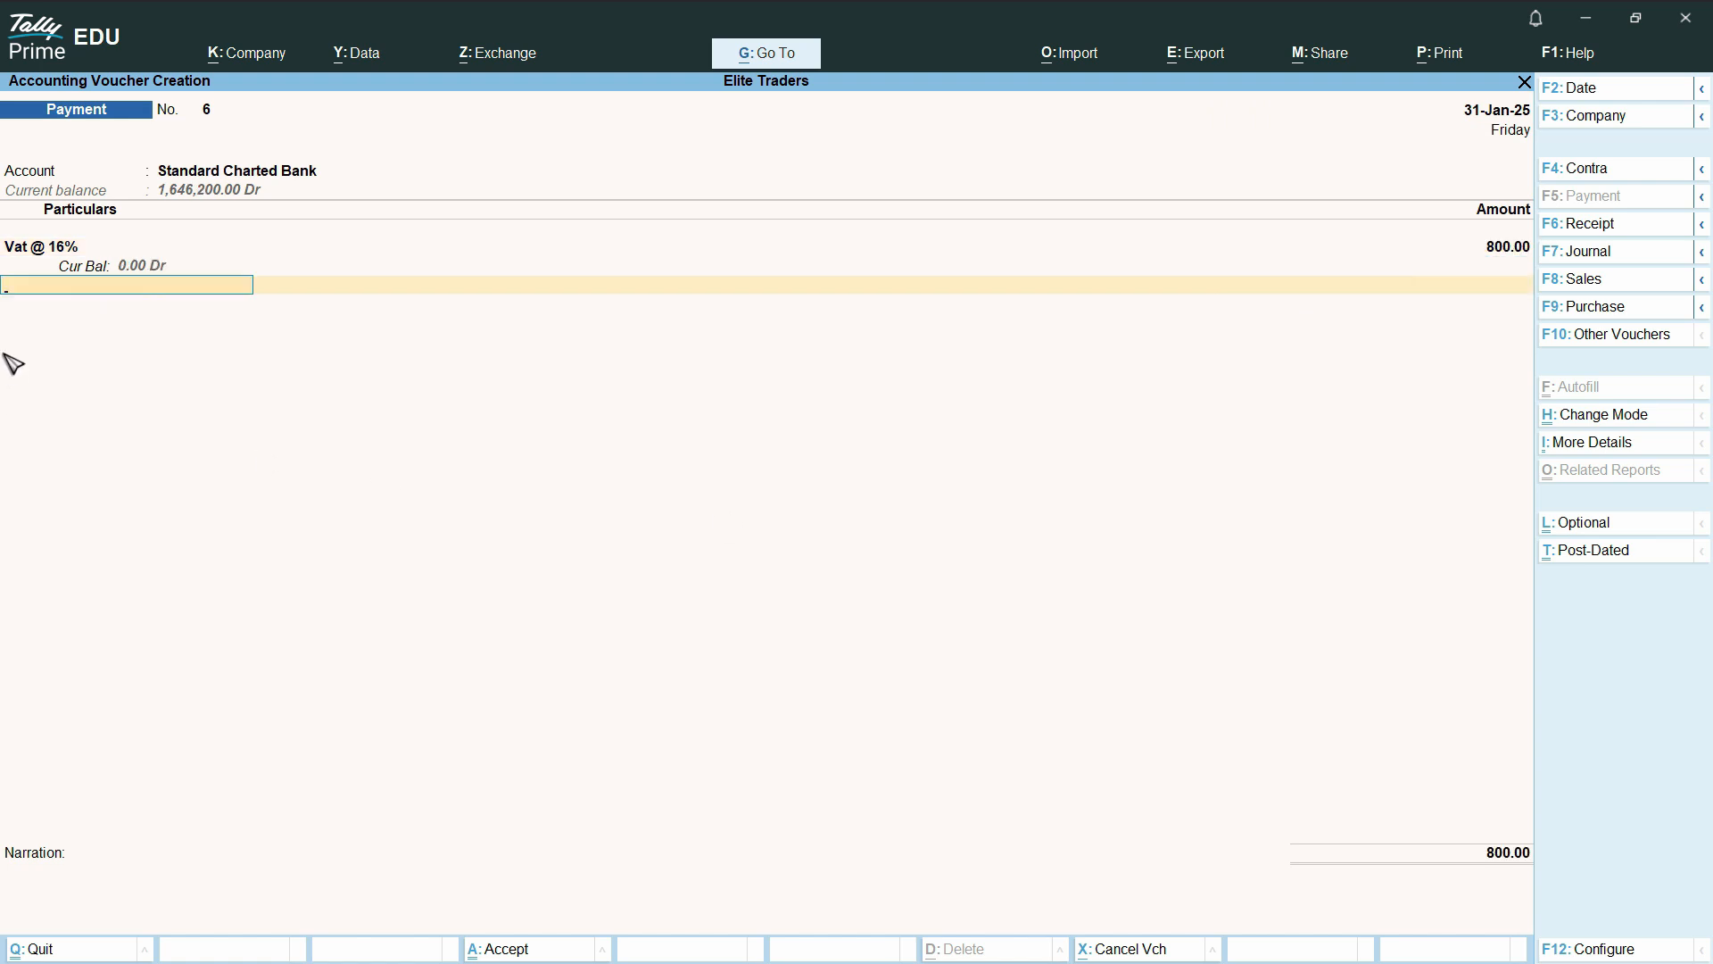
End the particulars list and accept the bank allocation as a Cheque for 800.00
key("Return")
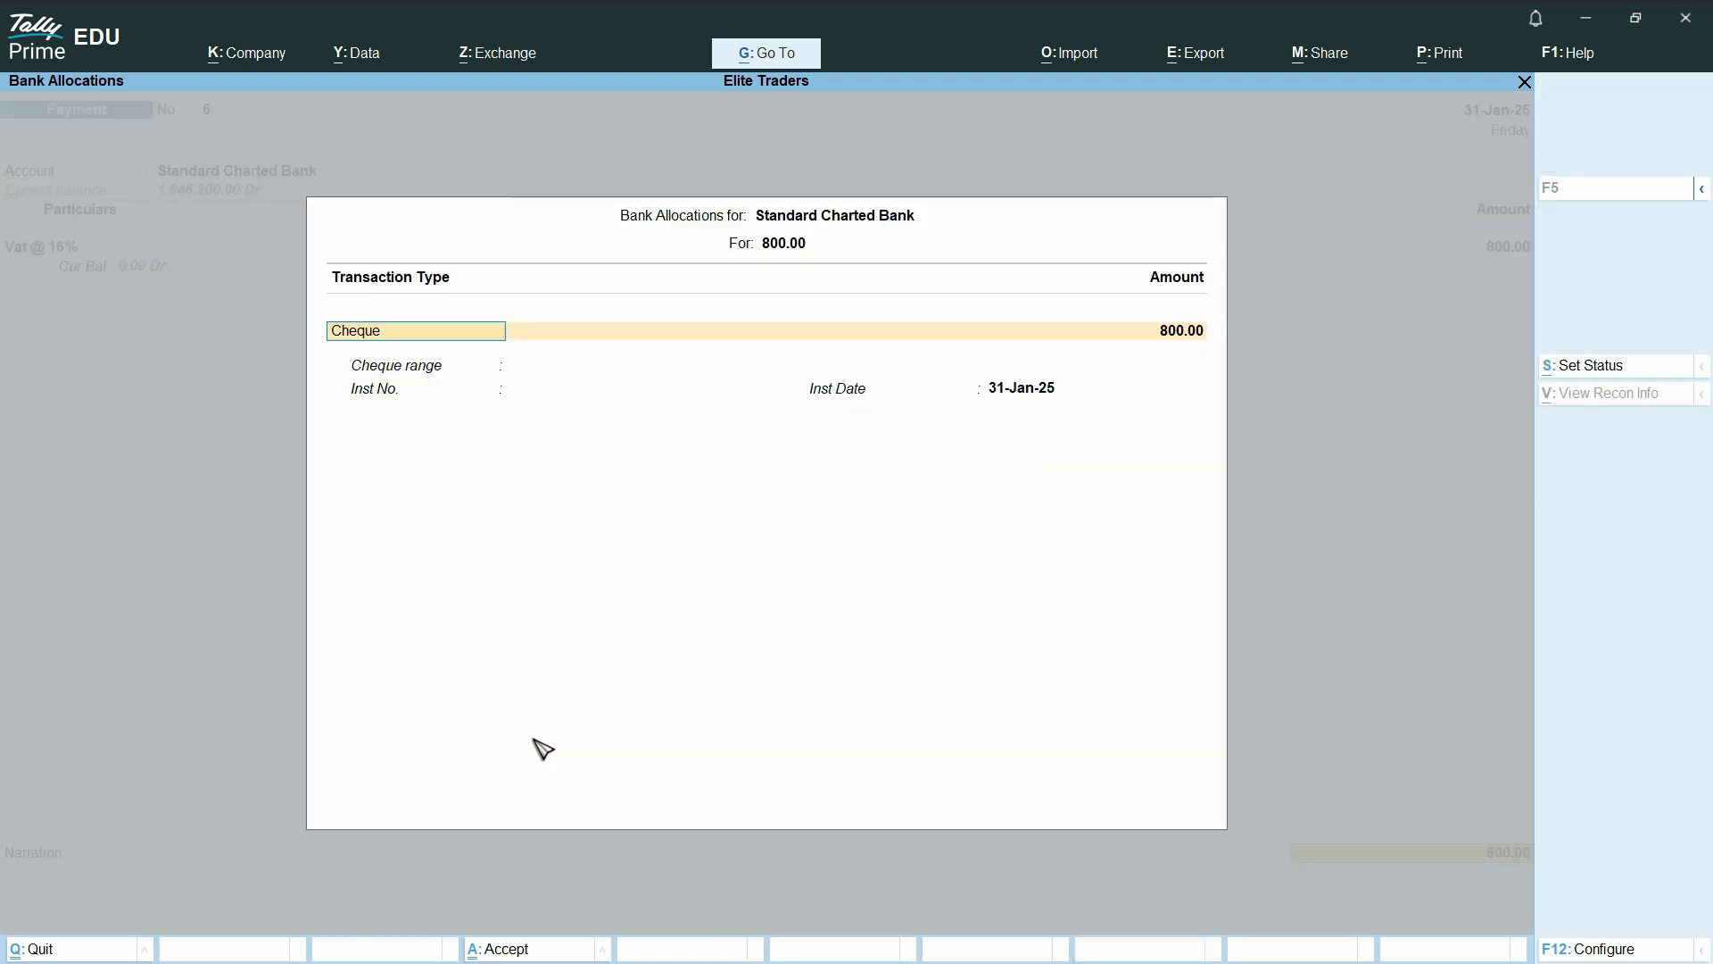
key("Return")
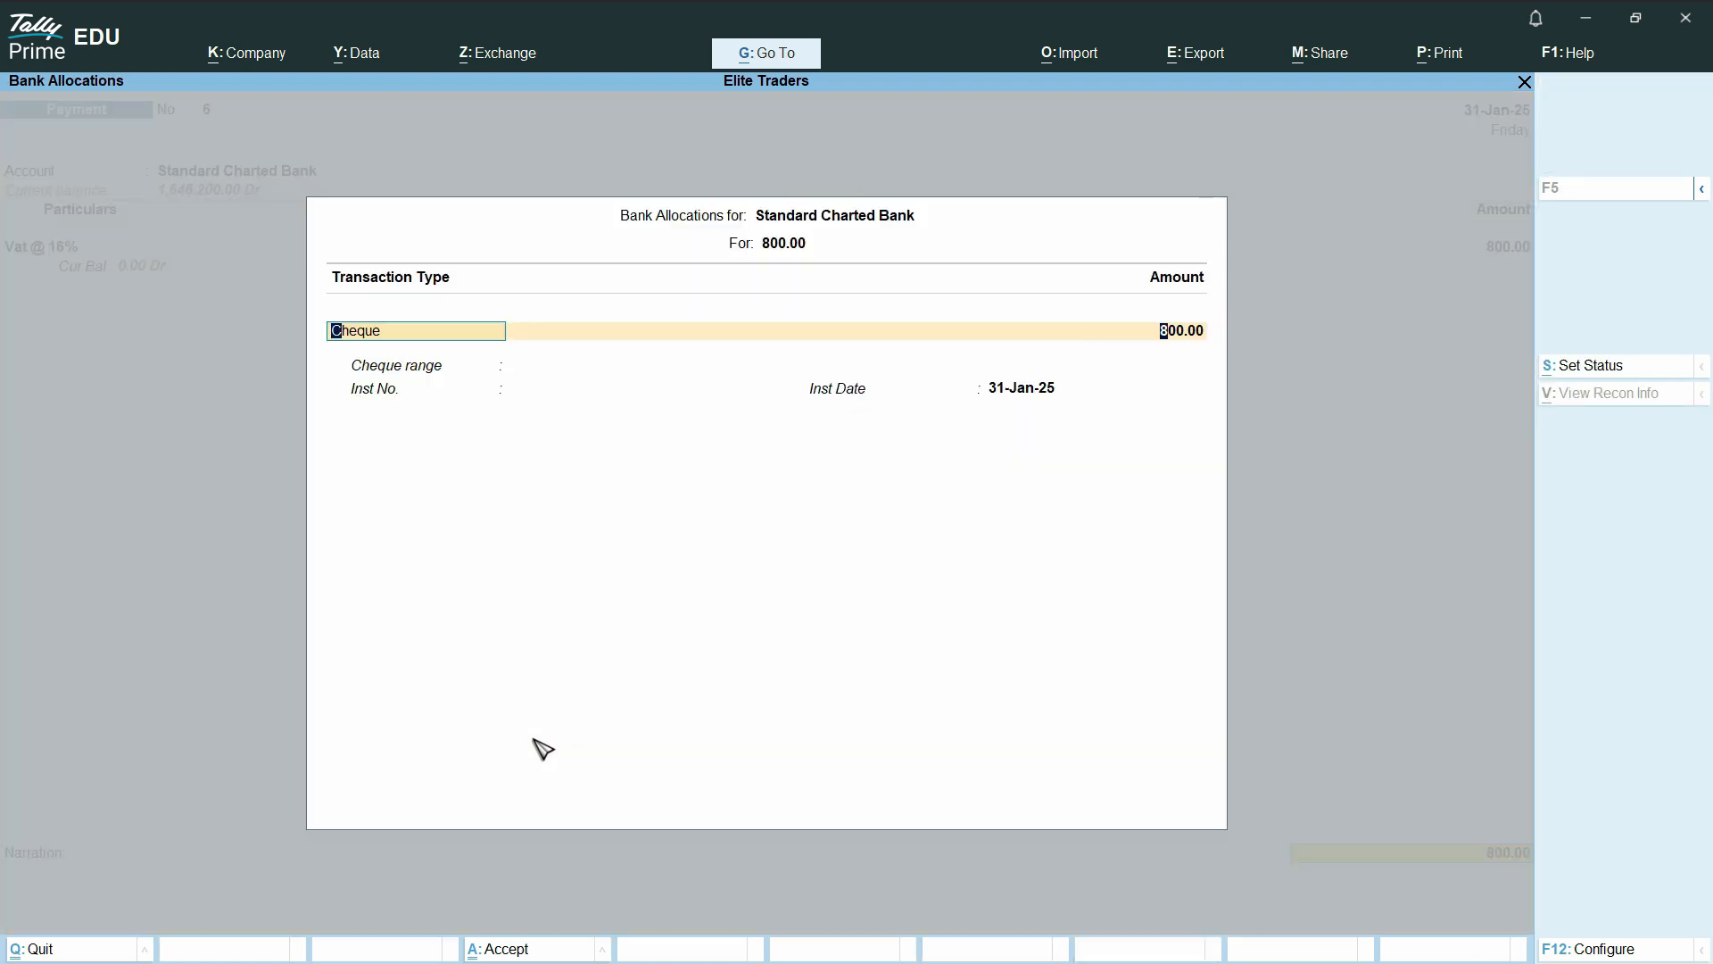
key("Return")
key("Return")
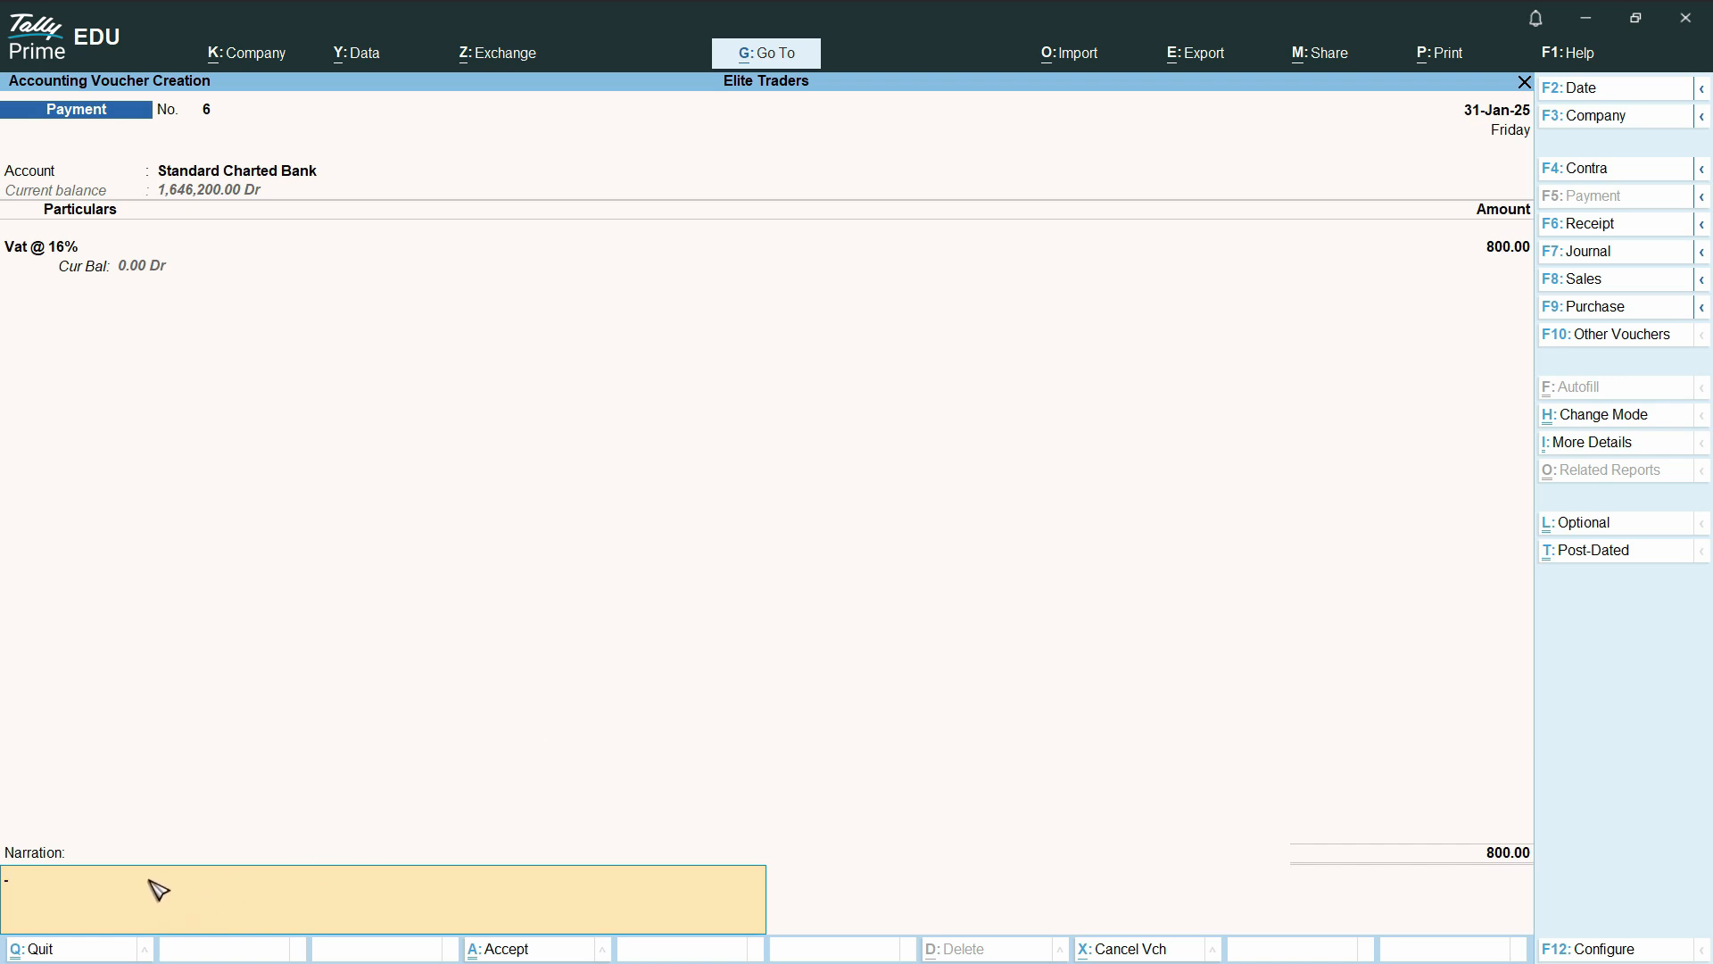
Enter the narration "VAT paid fmo Jan 25", save the payment voucher and return to the Gateway of Tally
type("VAT paid fmo Jan 25")
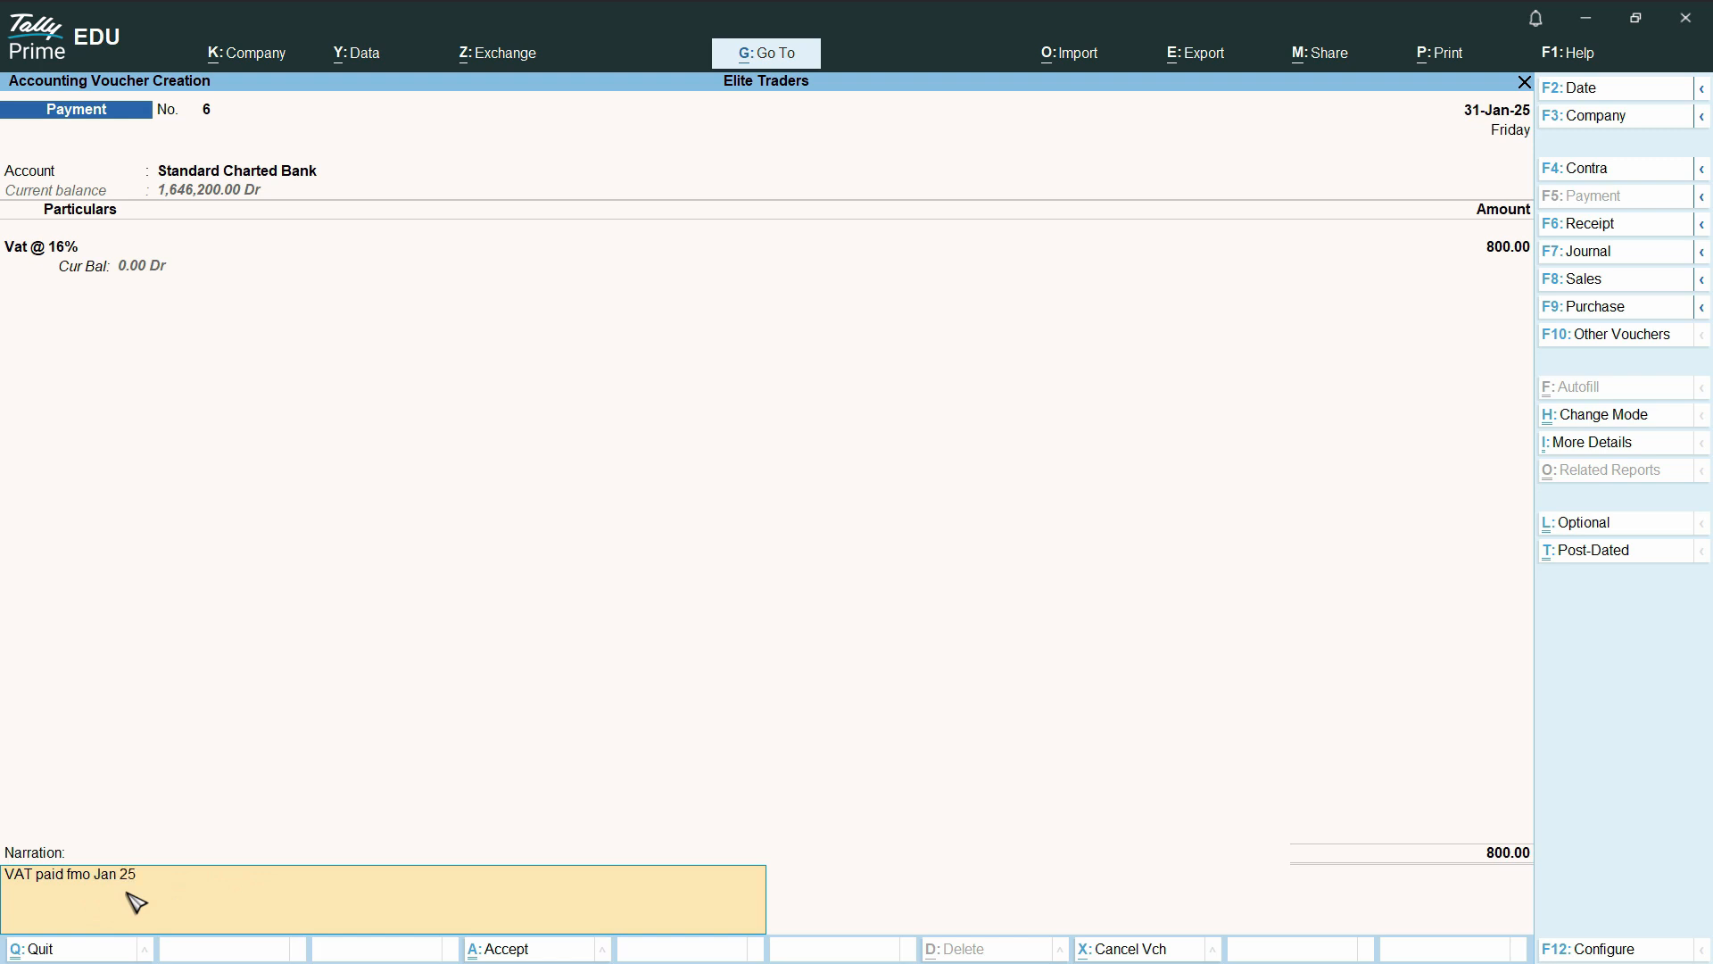
key("ctrl")
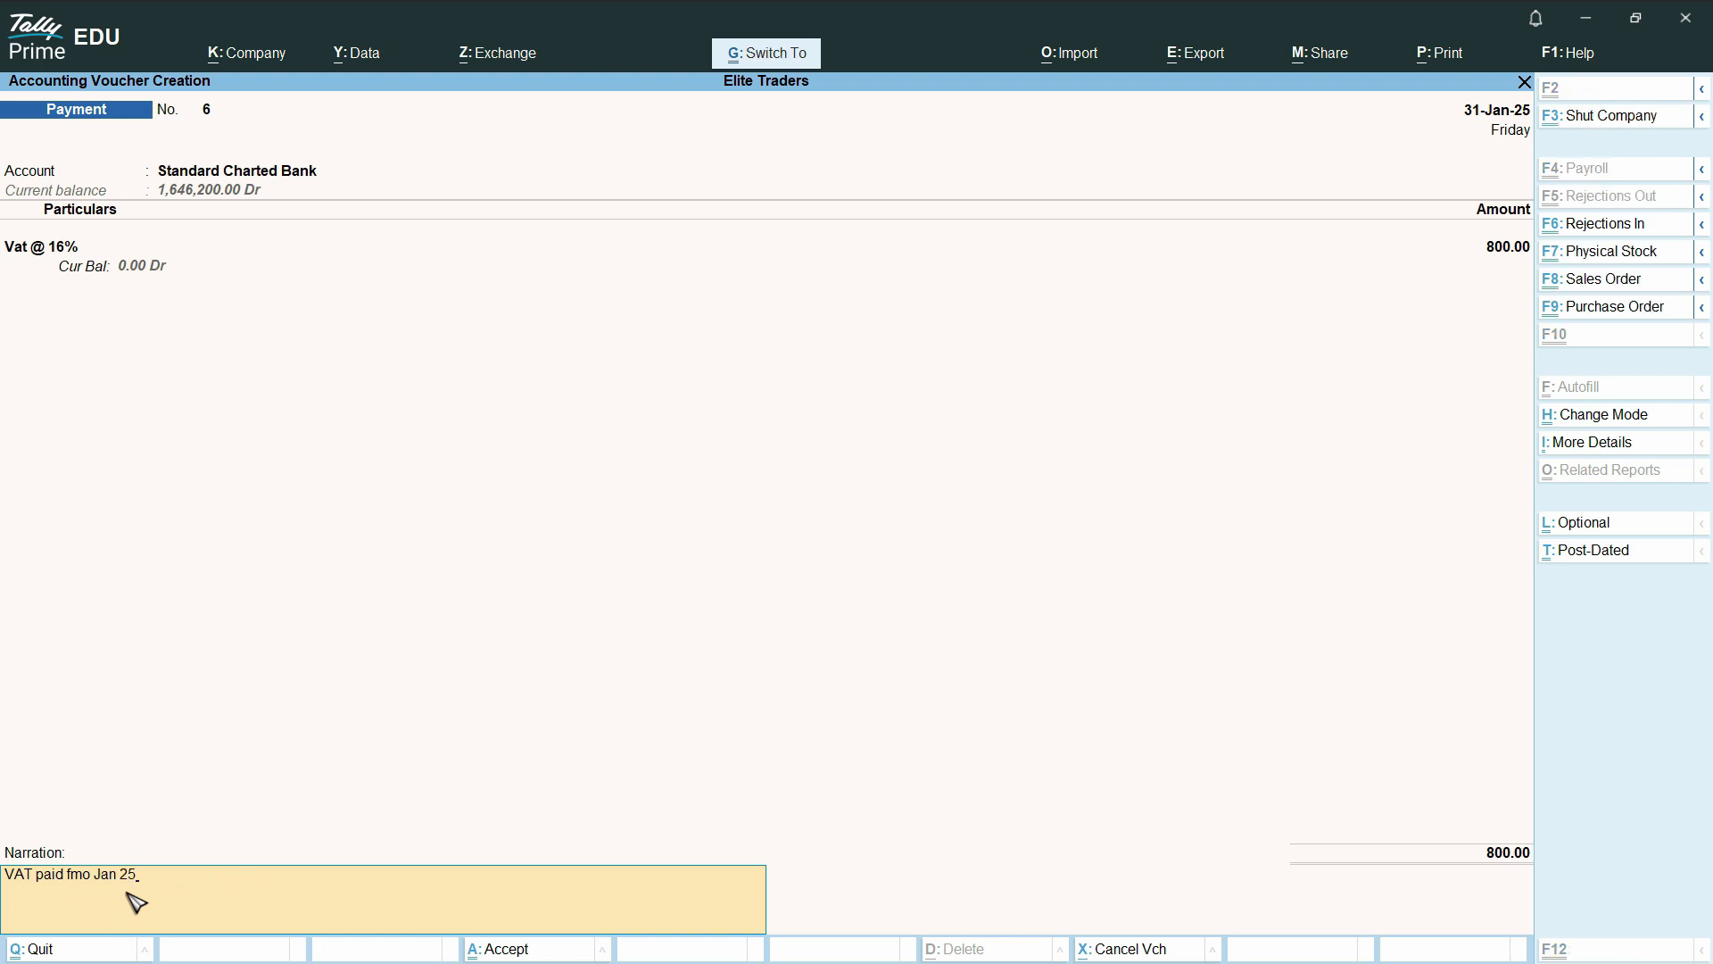
key("ctrl")
key("ctrl+a")
key("Escape")
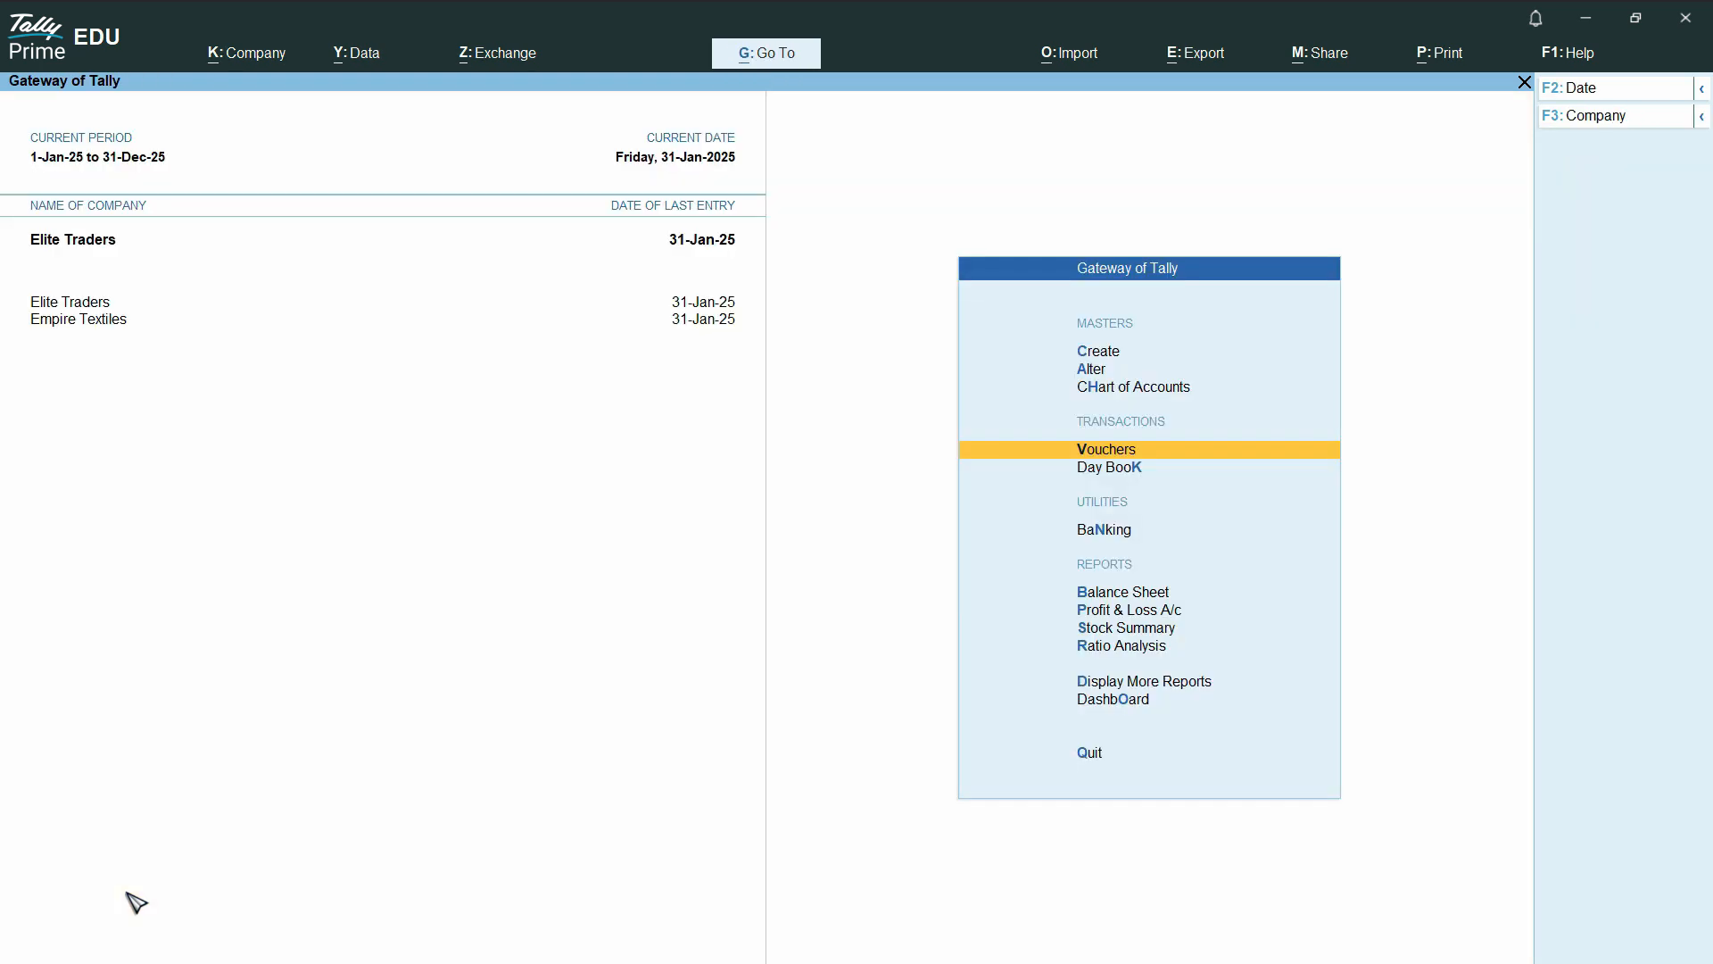
Open the Vat @ 16% ledger voucher report to check the account after the payment
key("Down")
key("Down")
key("Down")
key("Down")
key("Down")
key("Down")
key("Down")
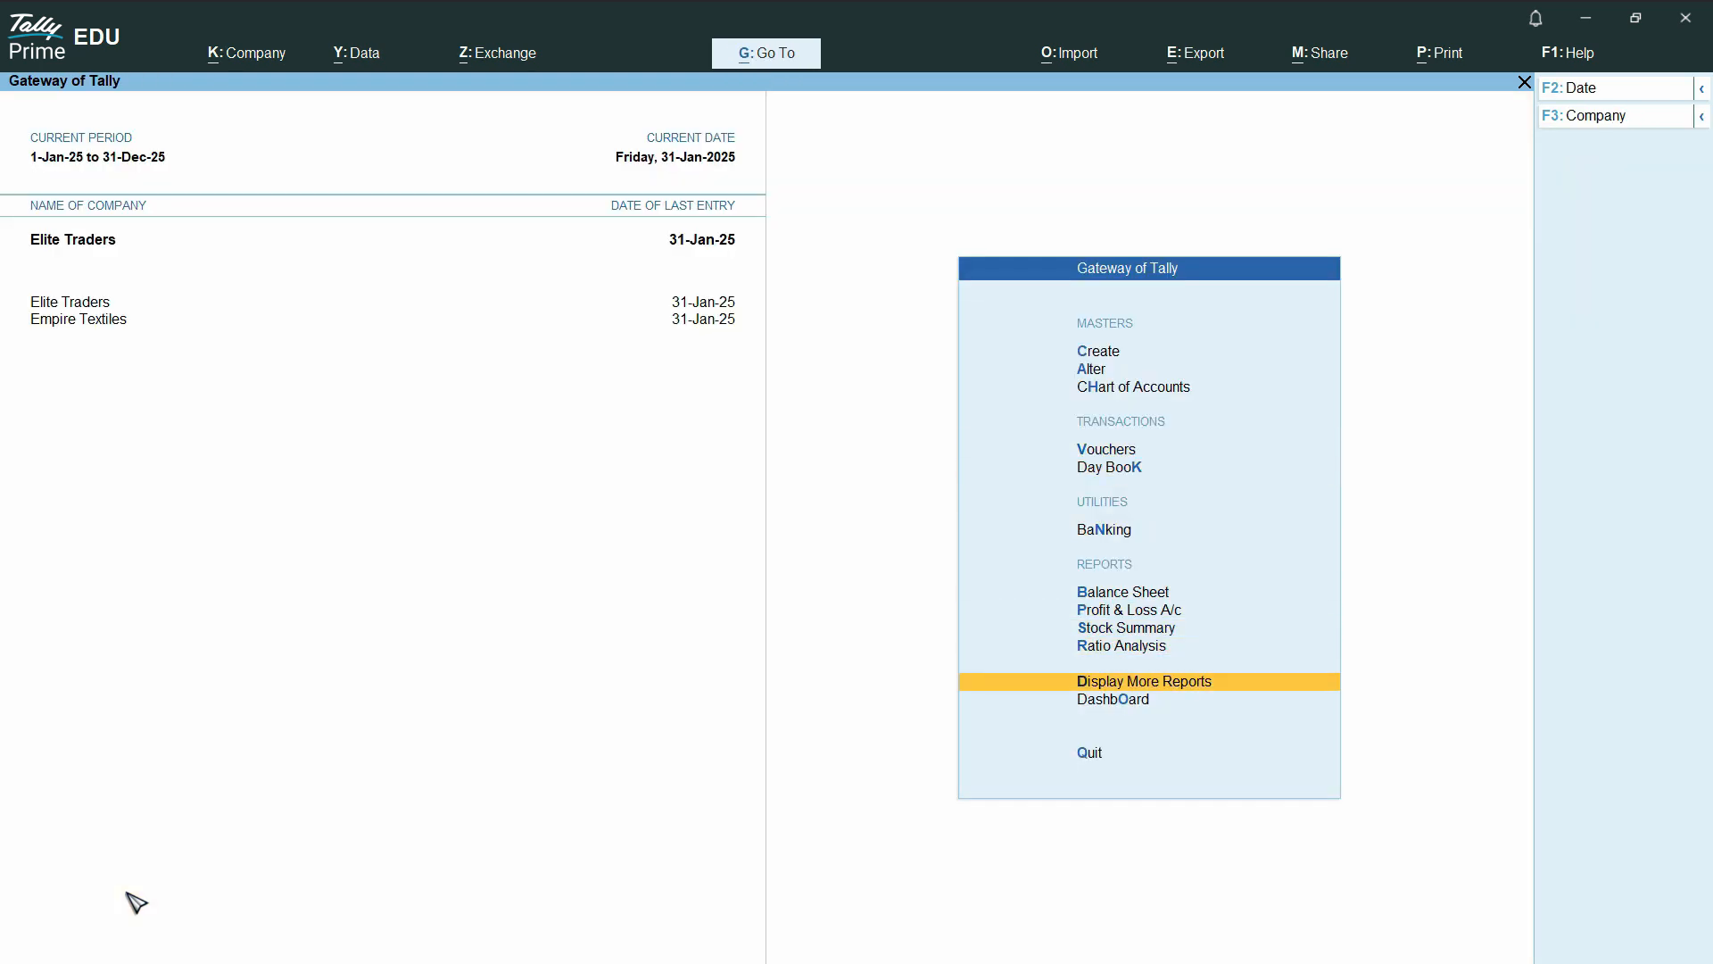
key("Return")
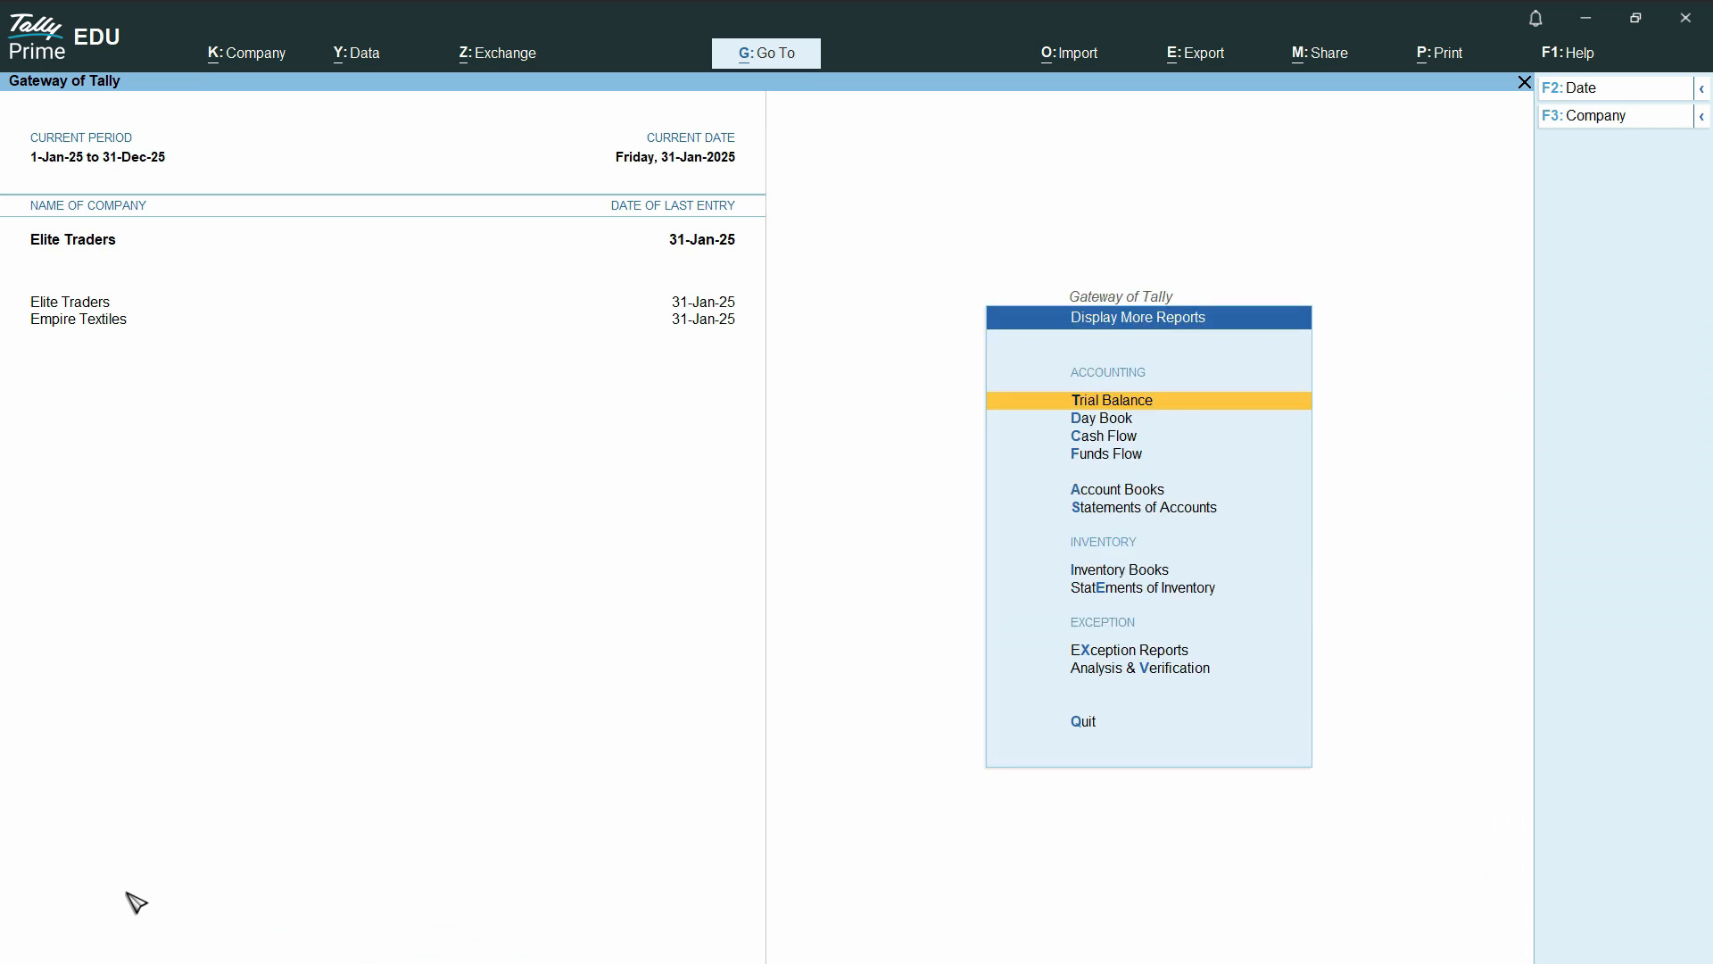
key("Escape")
key("Return")
key("a")
key("l")
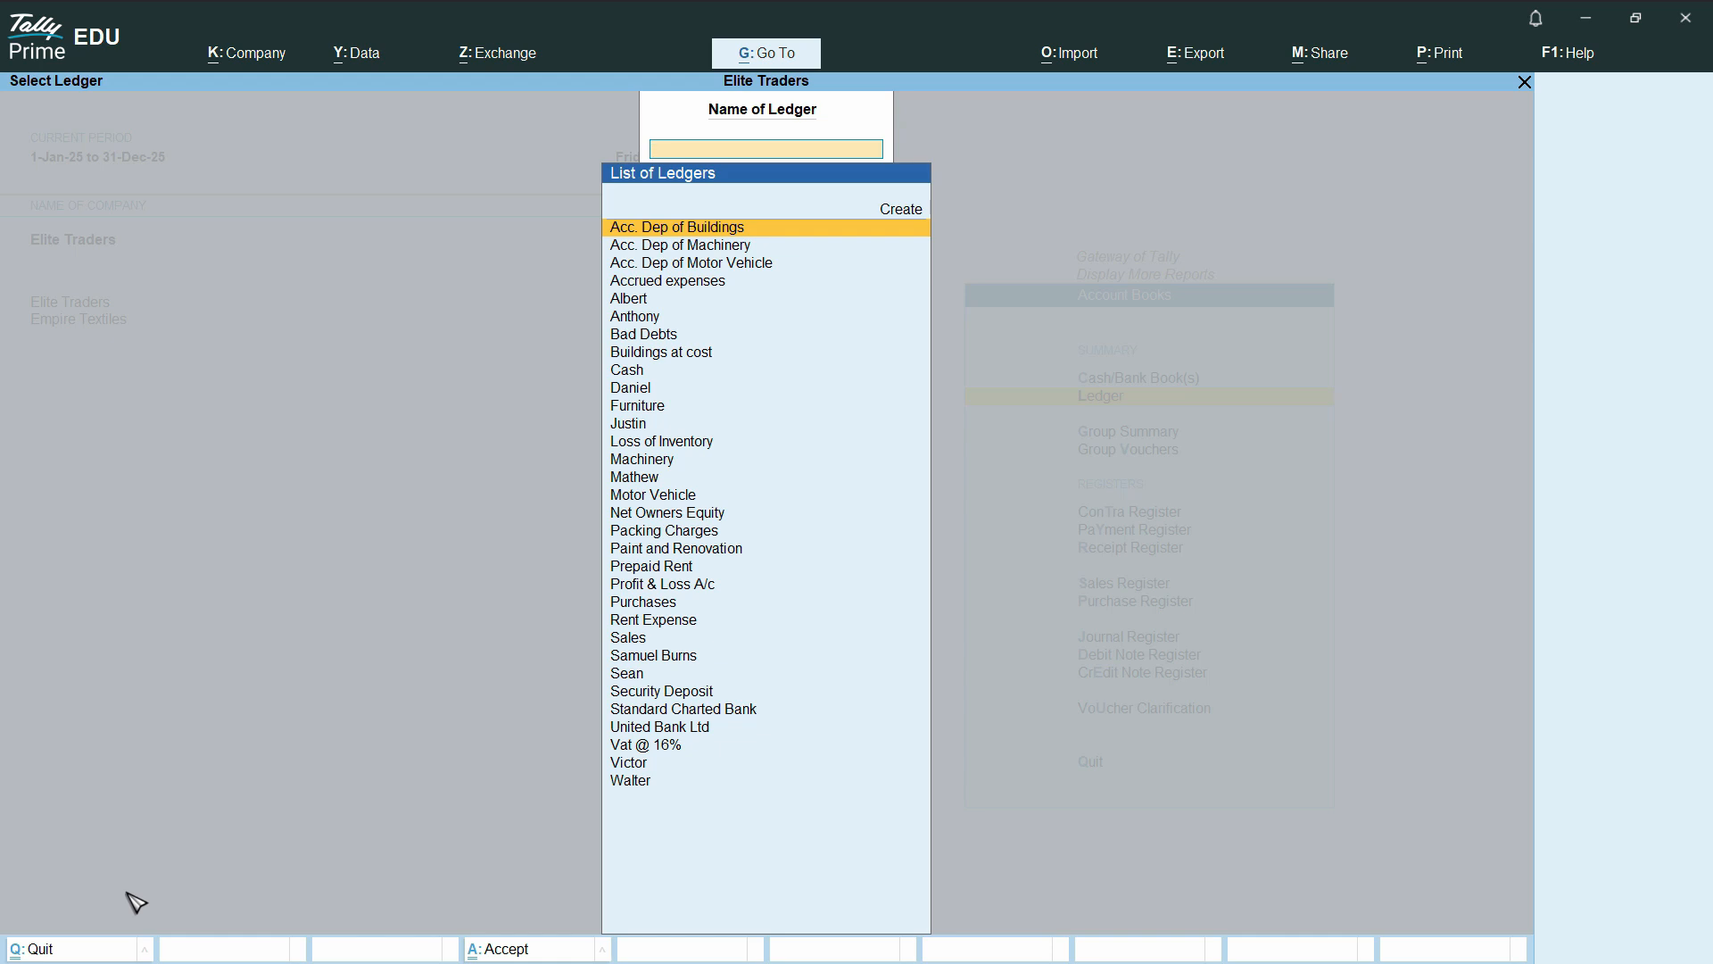
type("Va")
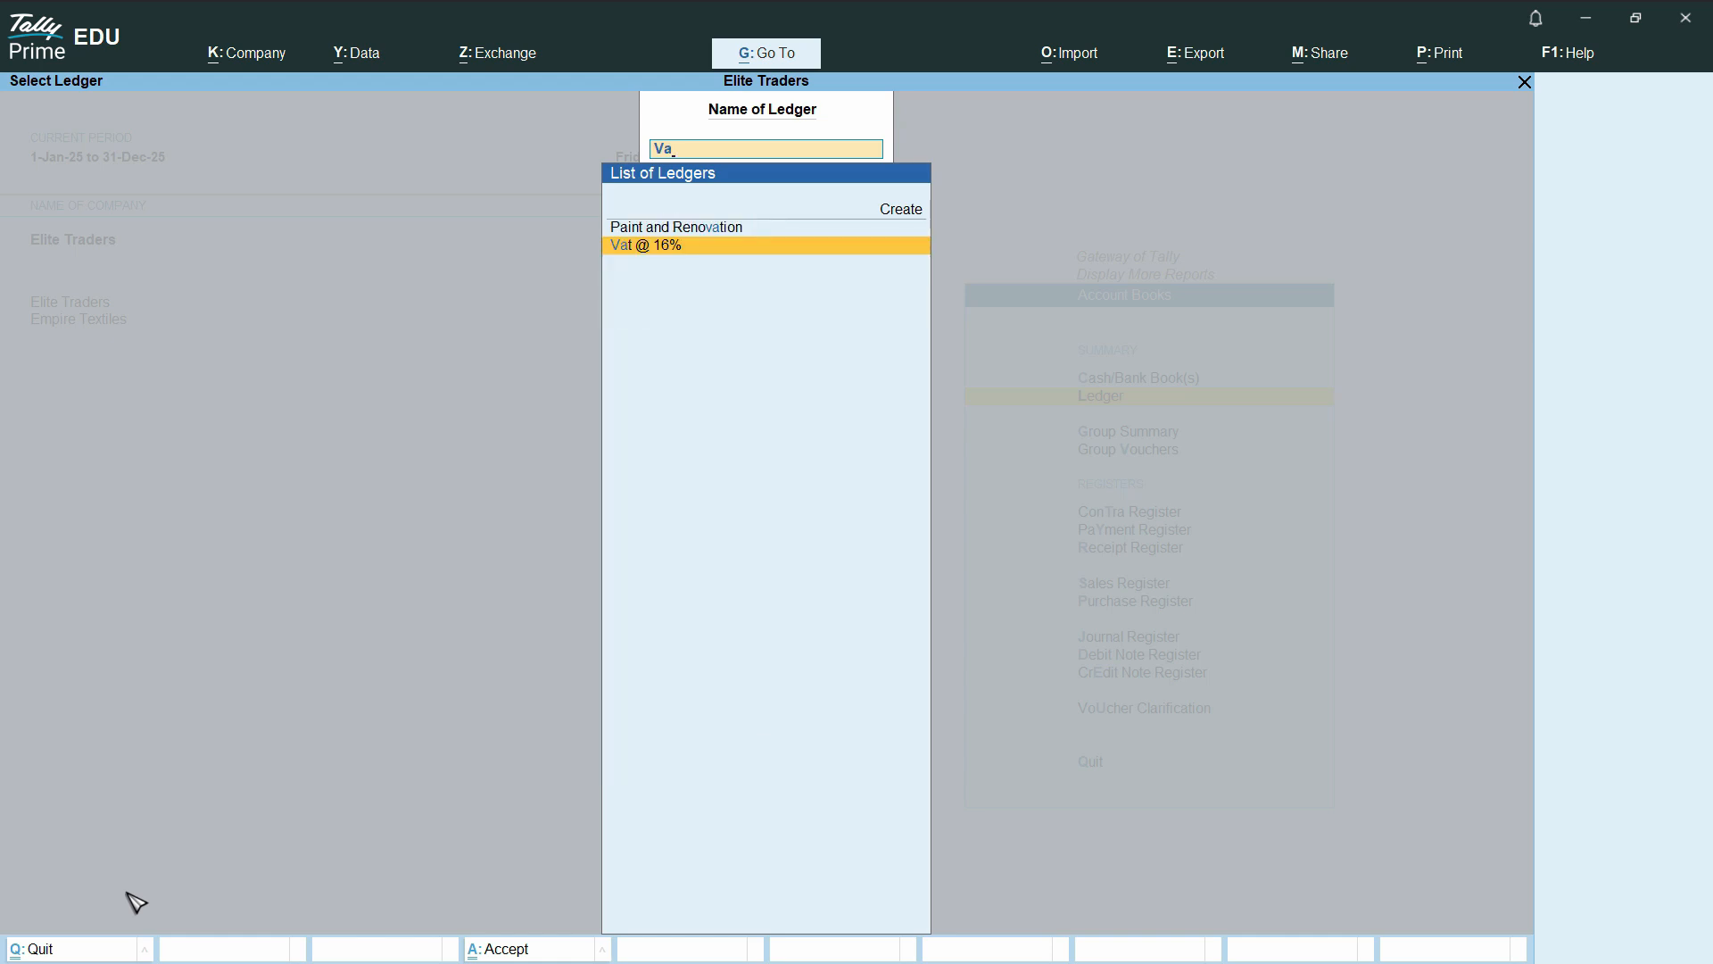
key("Return")
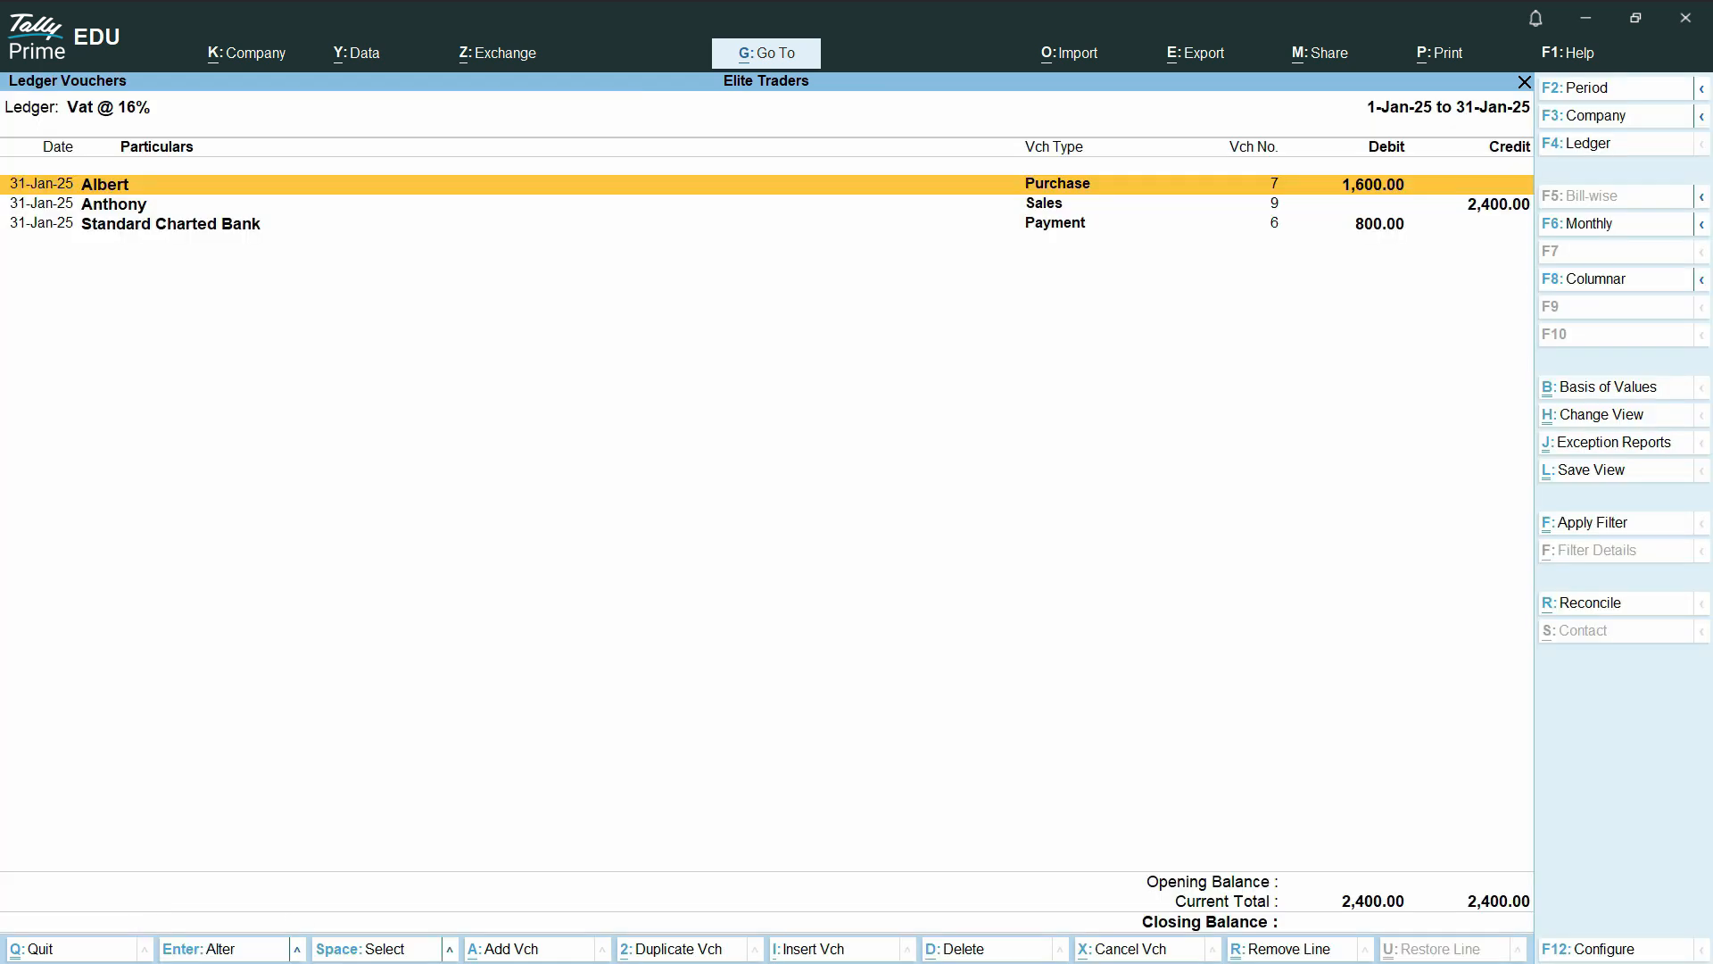
Examine the sales and payment entries against the Vat @ 16% closing balance, and return to the additional reports list
key("ctrl")
left_click(1495, 211)
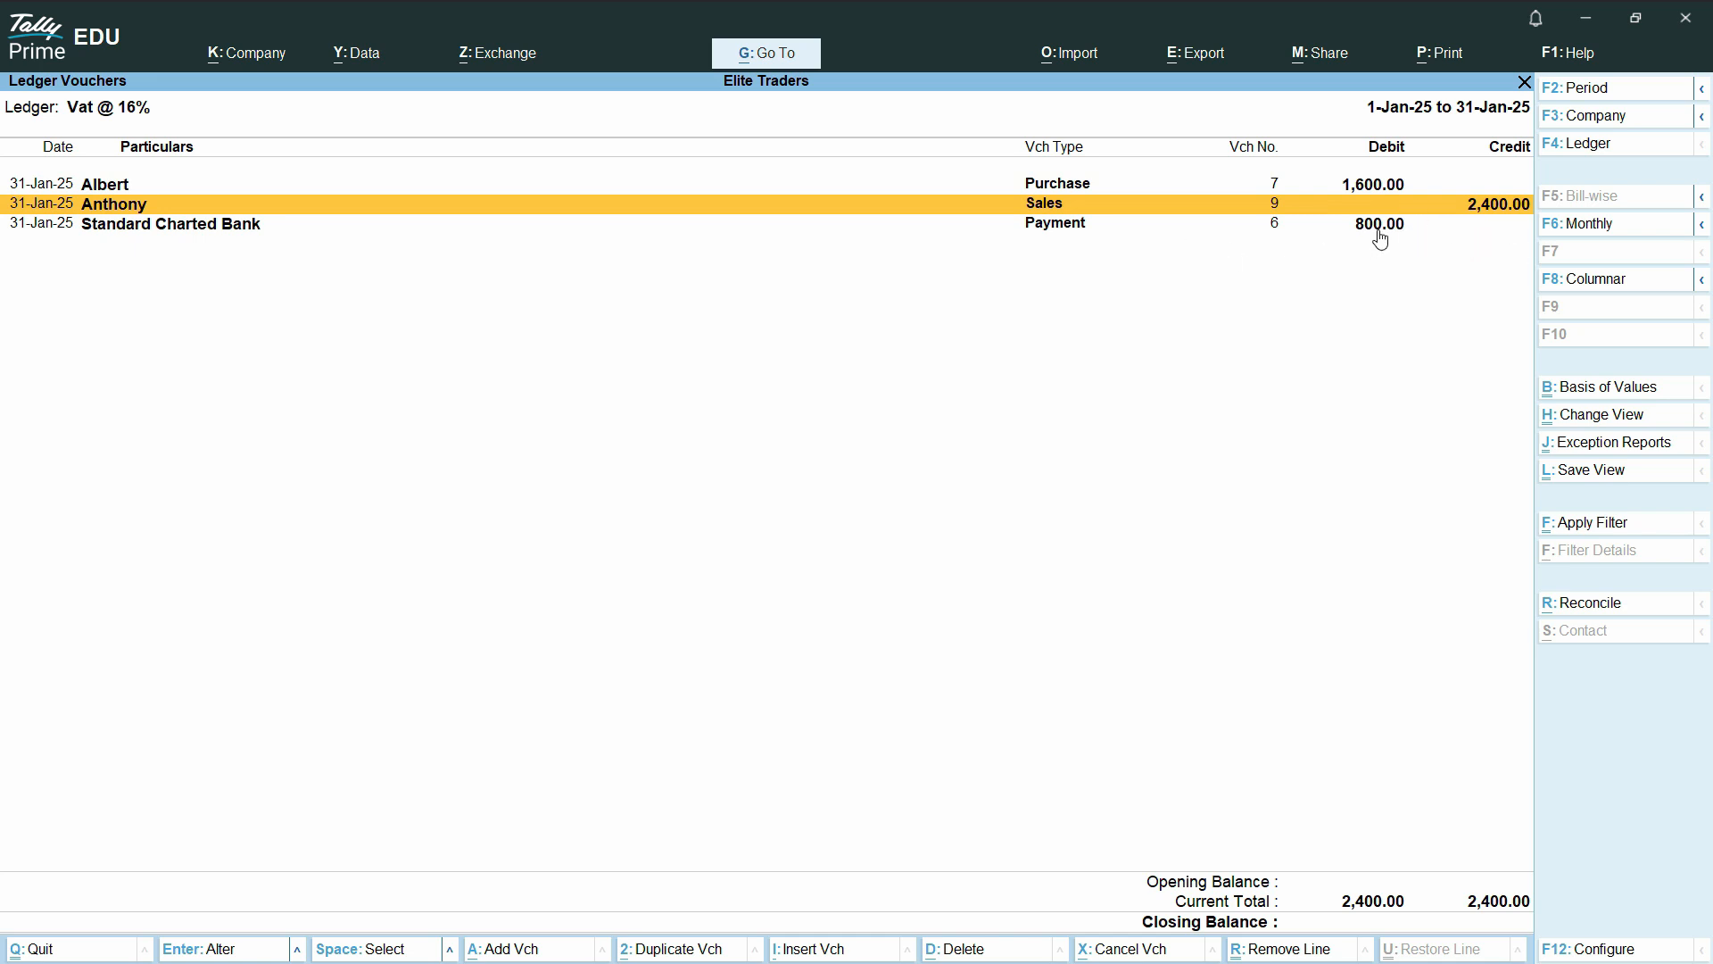
left_click(1384, 229)
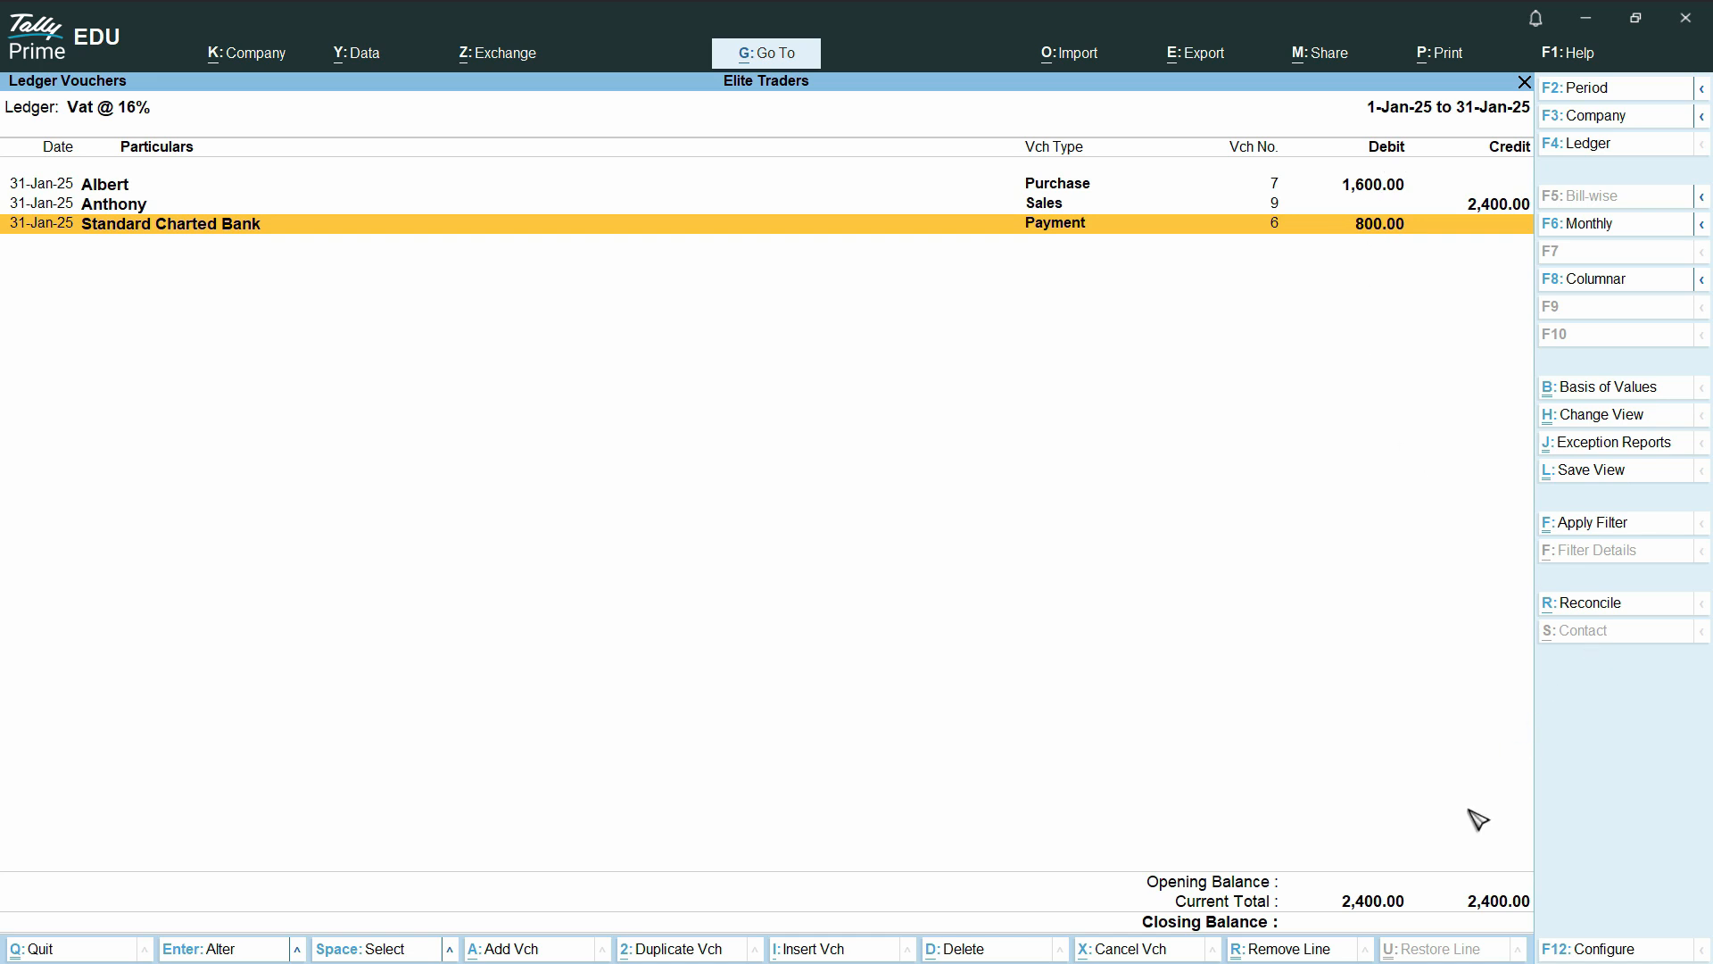
key("ctrl")
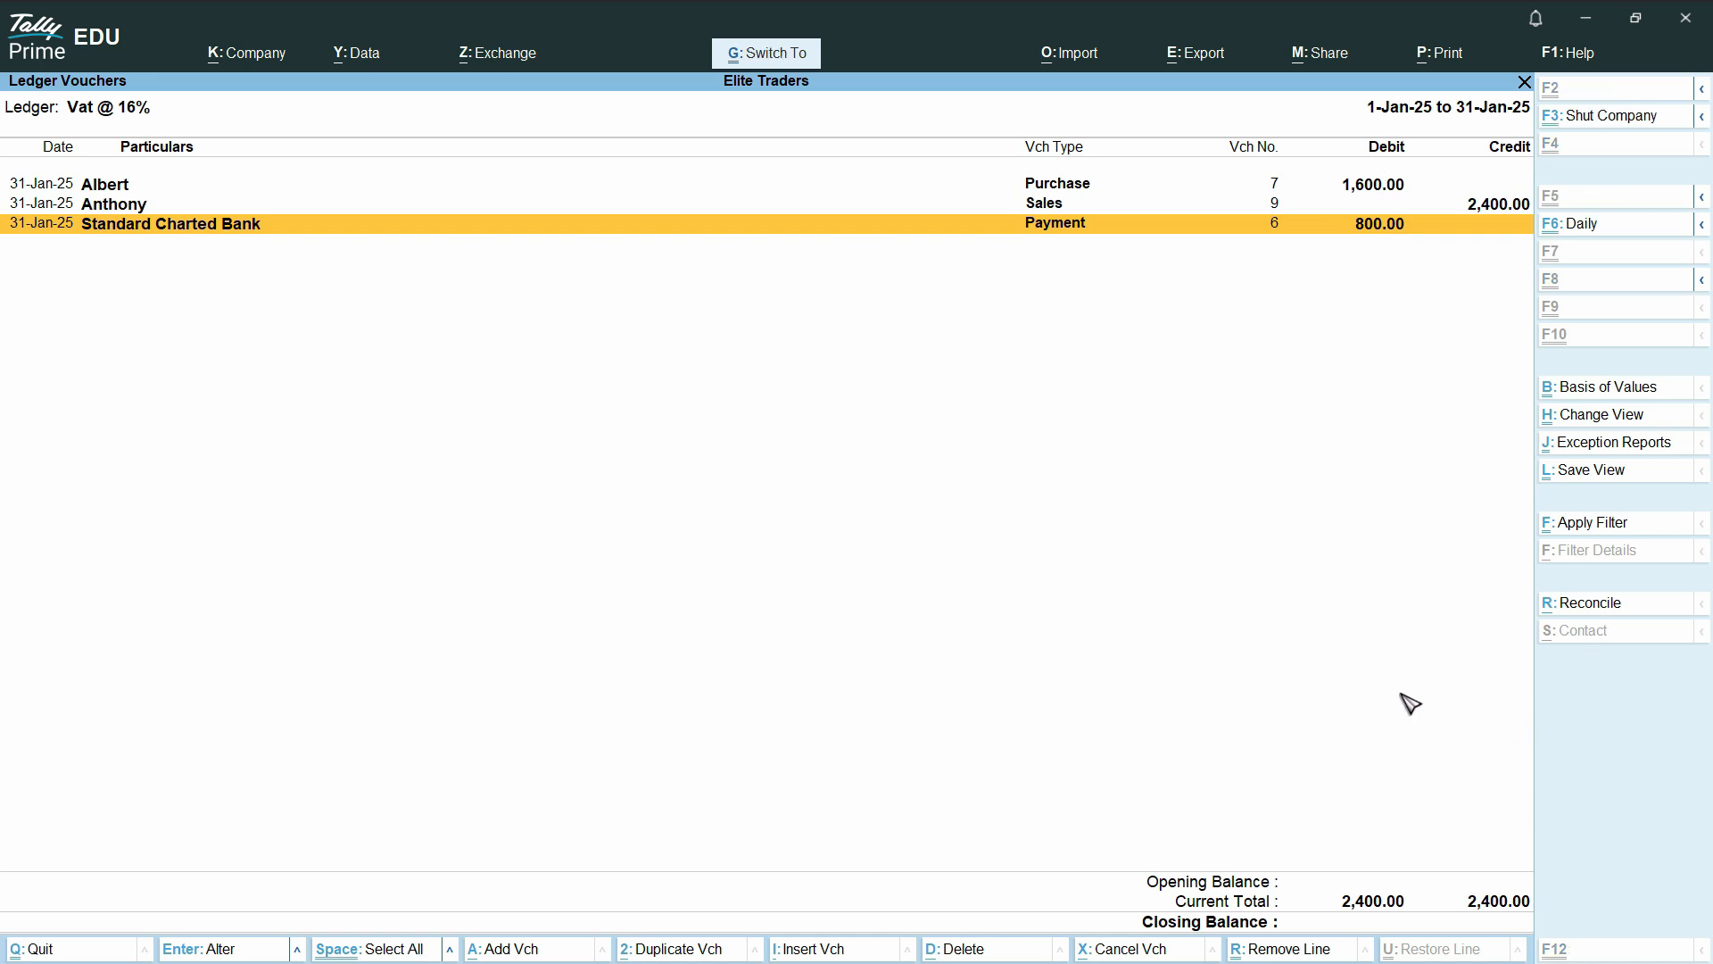
key("Escape")
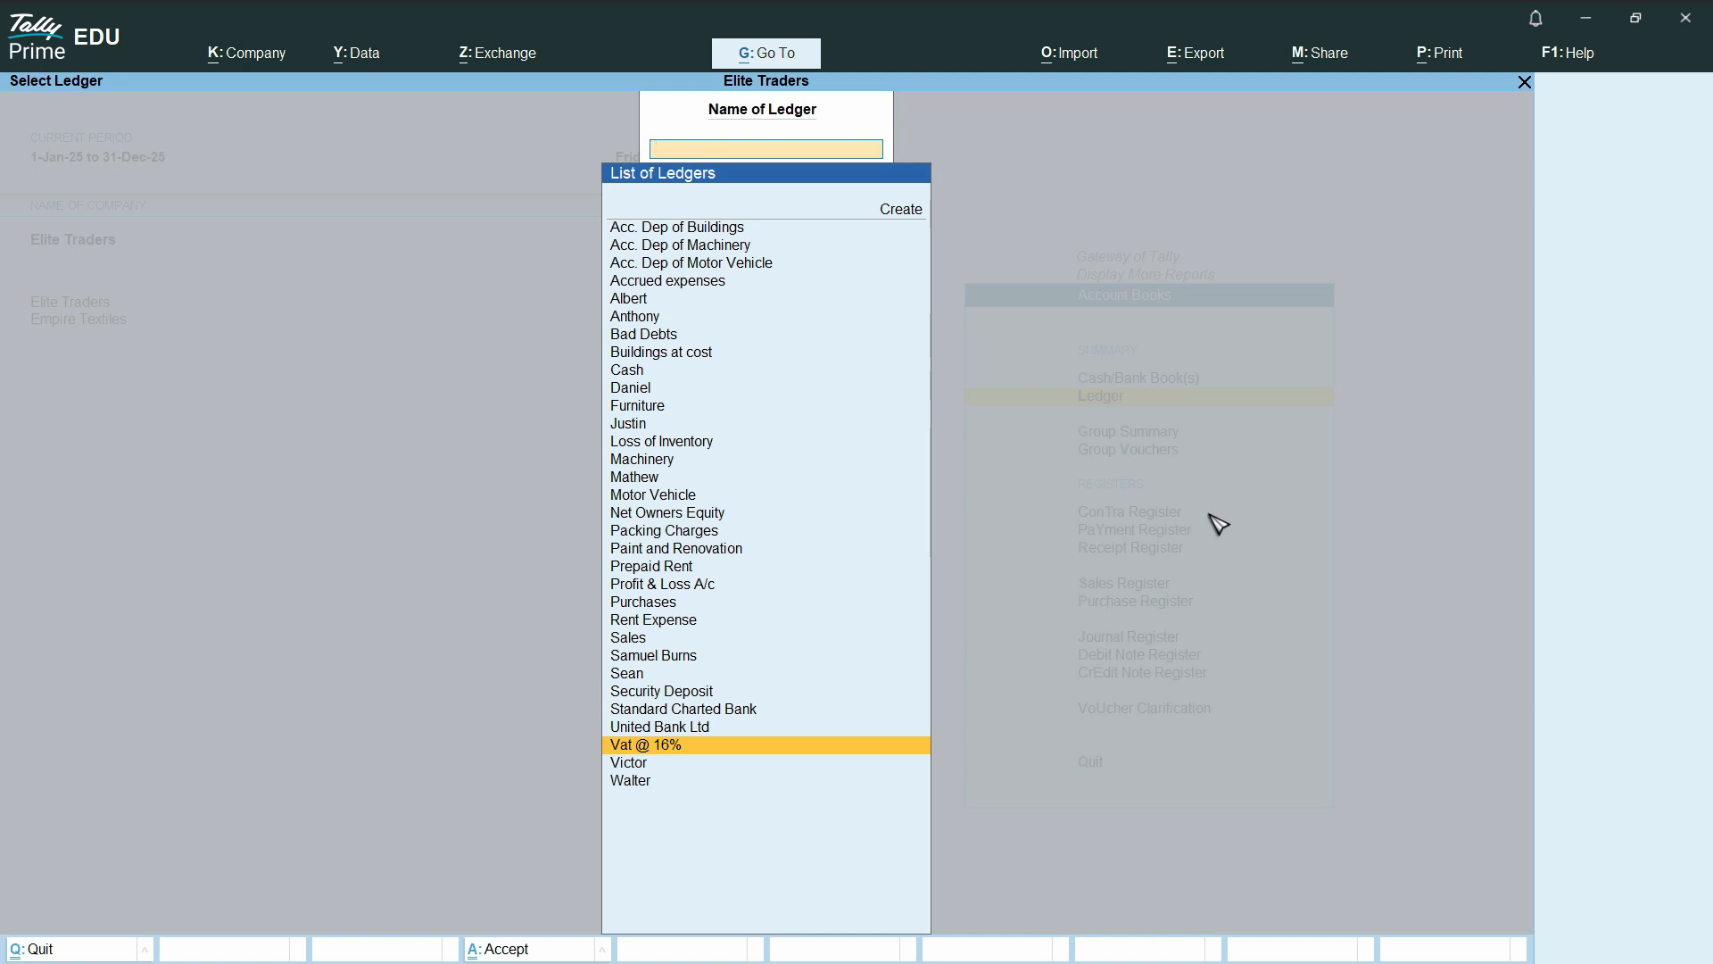
key("Escape")
key("Escape")
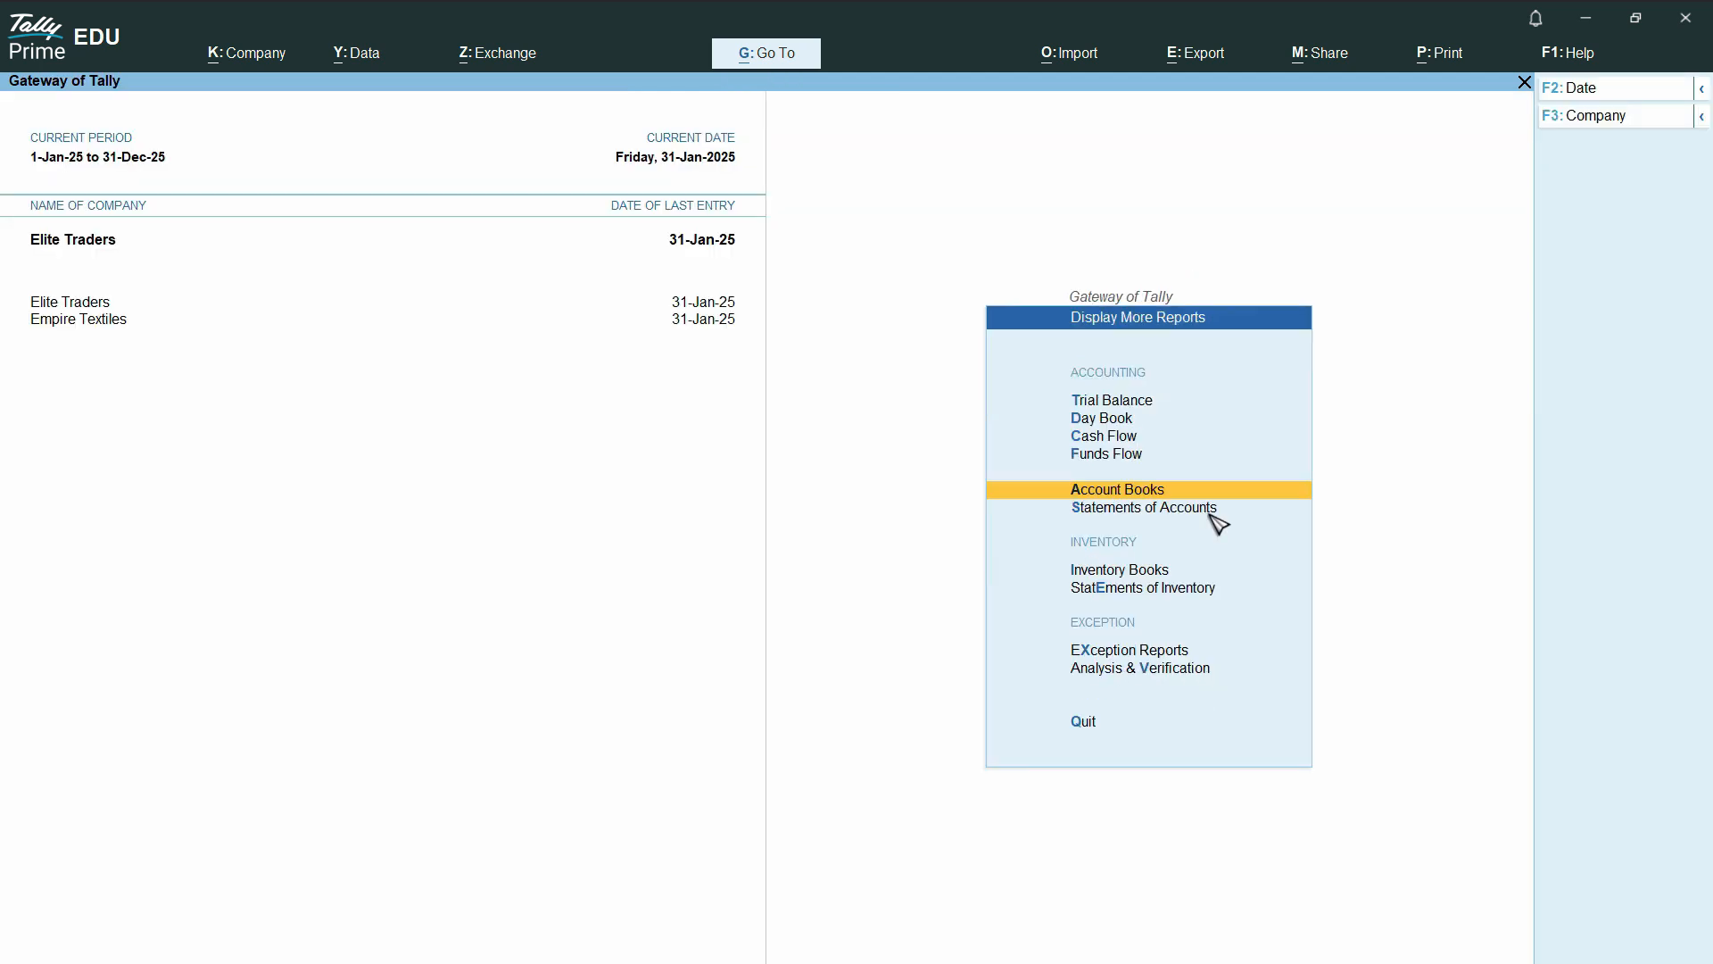